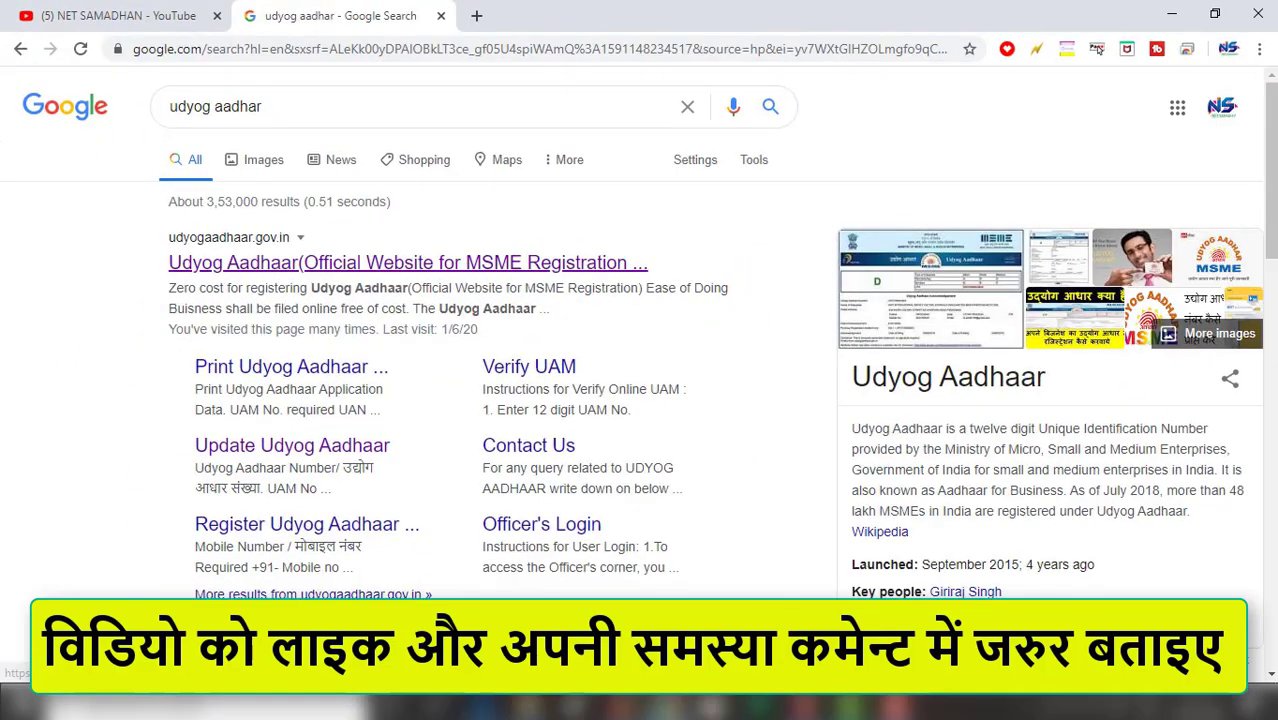
Open the official Udyog Aadhaar website from the search results and scroll to its Registration Form
click(306, 272)
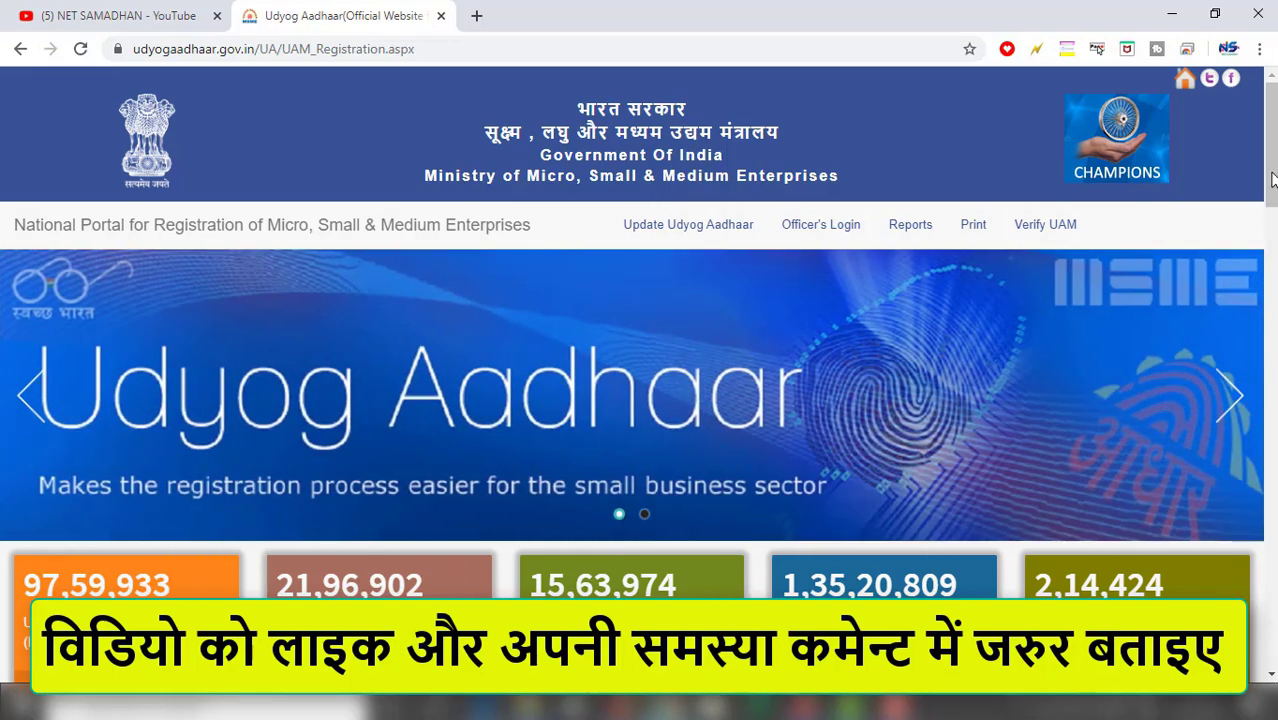
scroll(1272, 178, down, 2)
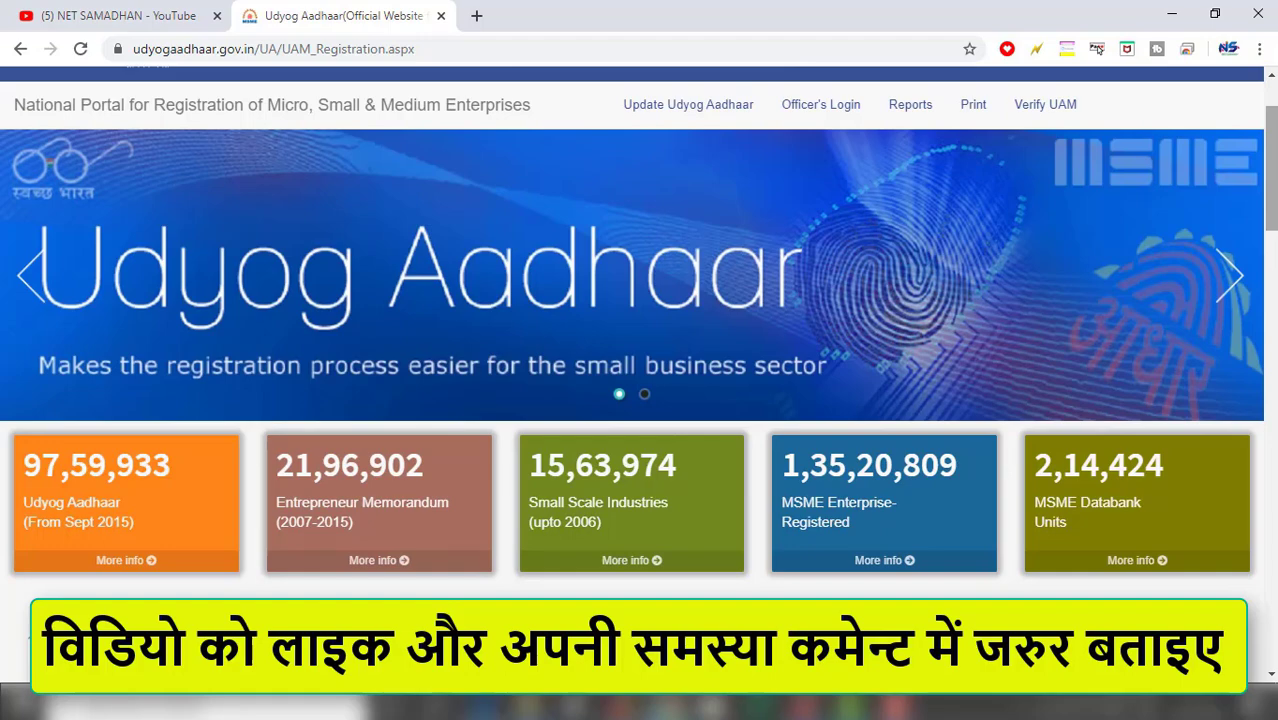
scroll(638, 380, down, 2)
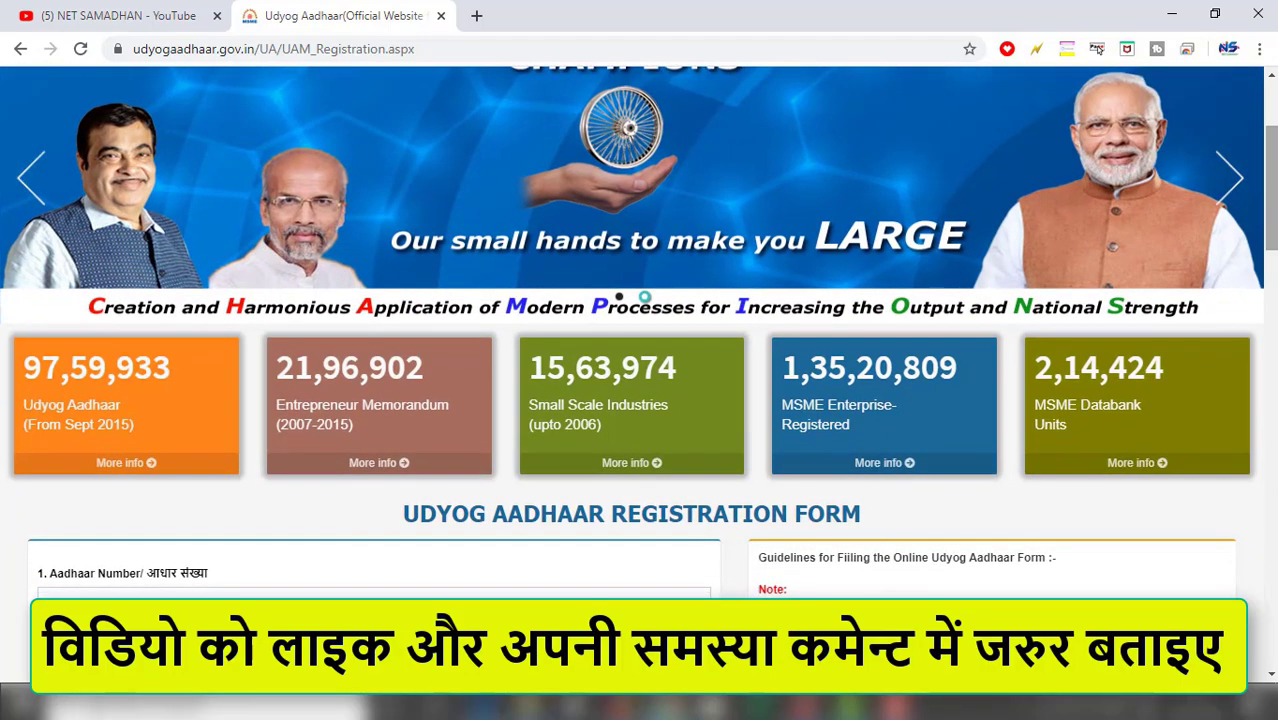
scroll(1270, 160, up, 2)
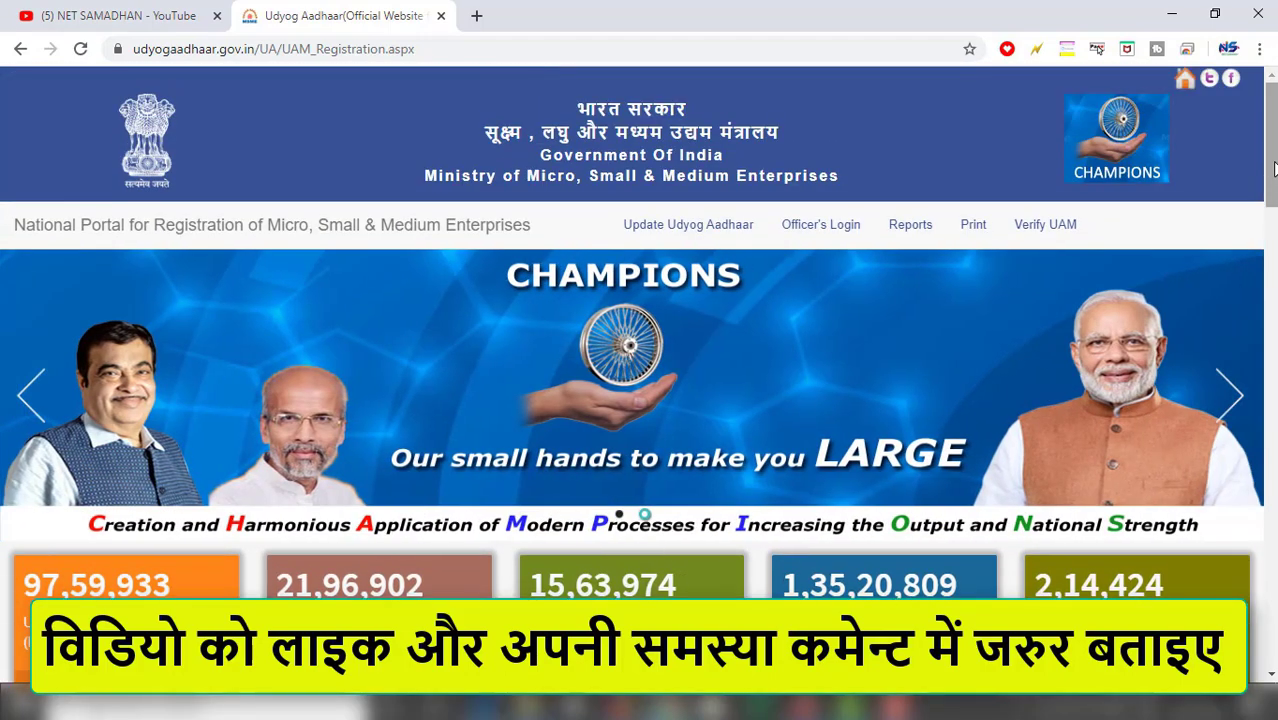
scroll(1270, 150, down, 1)
scroll(638, 340, down, 1)
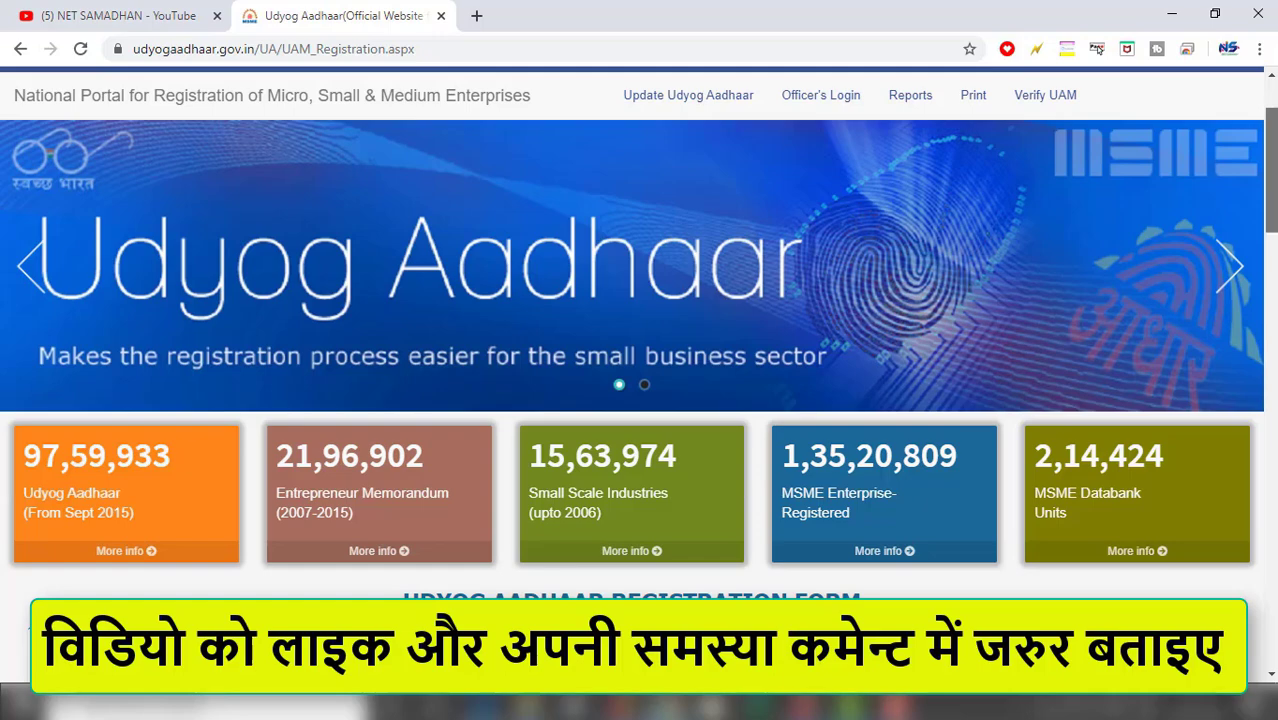
scroll(638, 340, down, 2)
scroll(914, 100, up, 3)
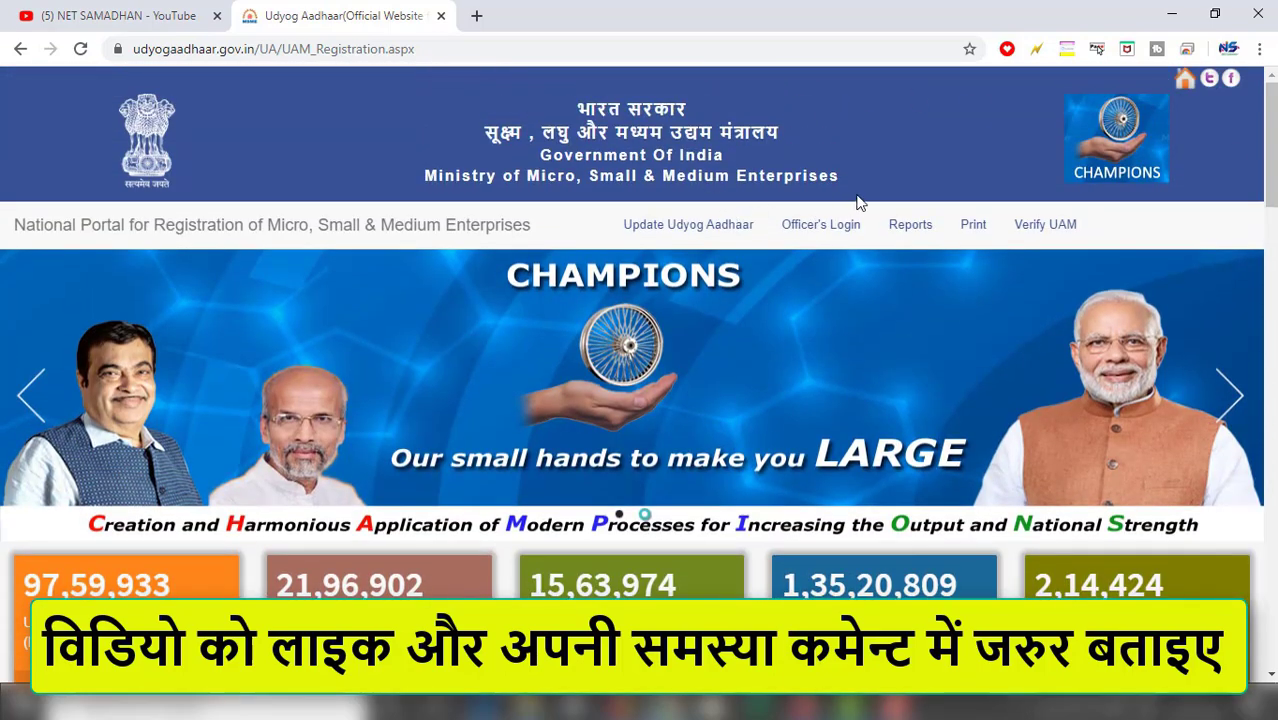
scroll(638, 380, down, 2)
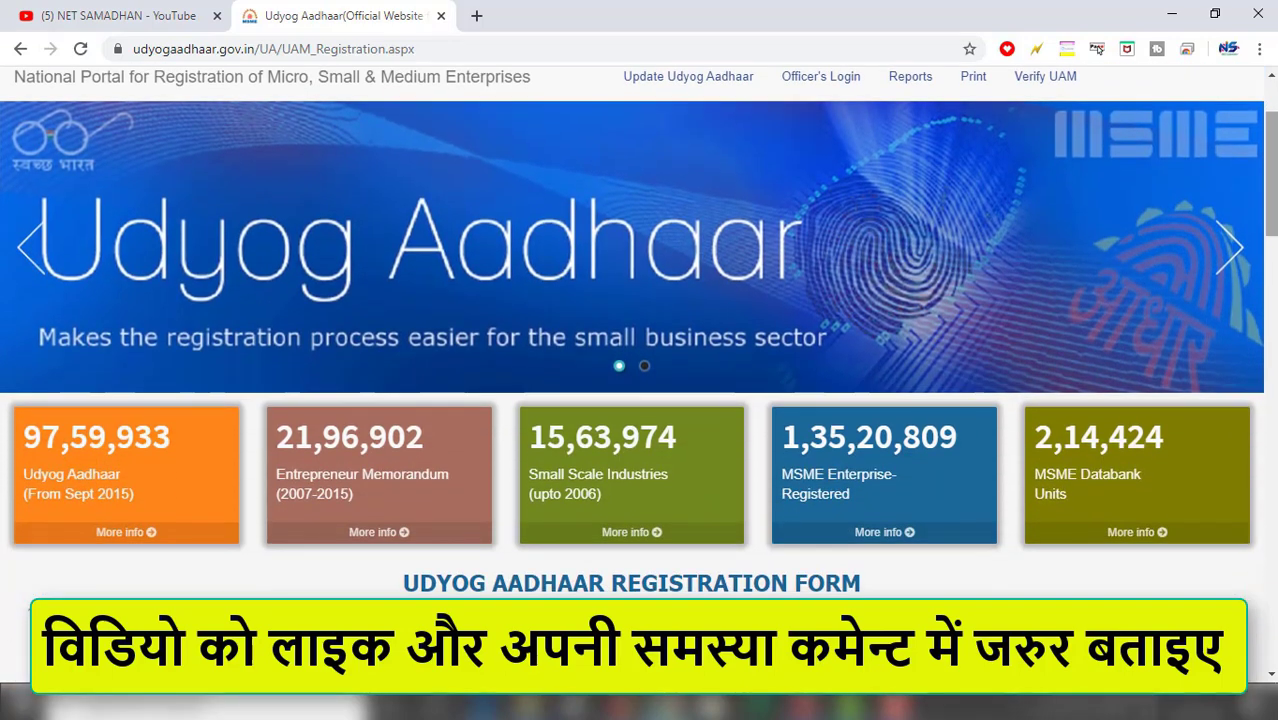
scroll(638, 380, down, 2)
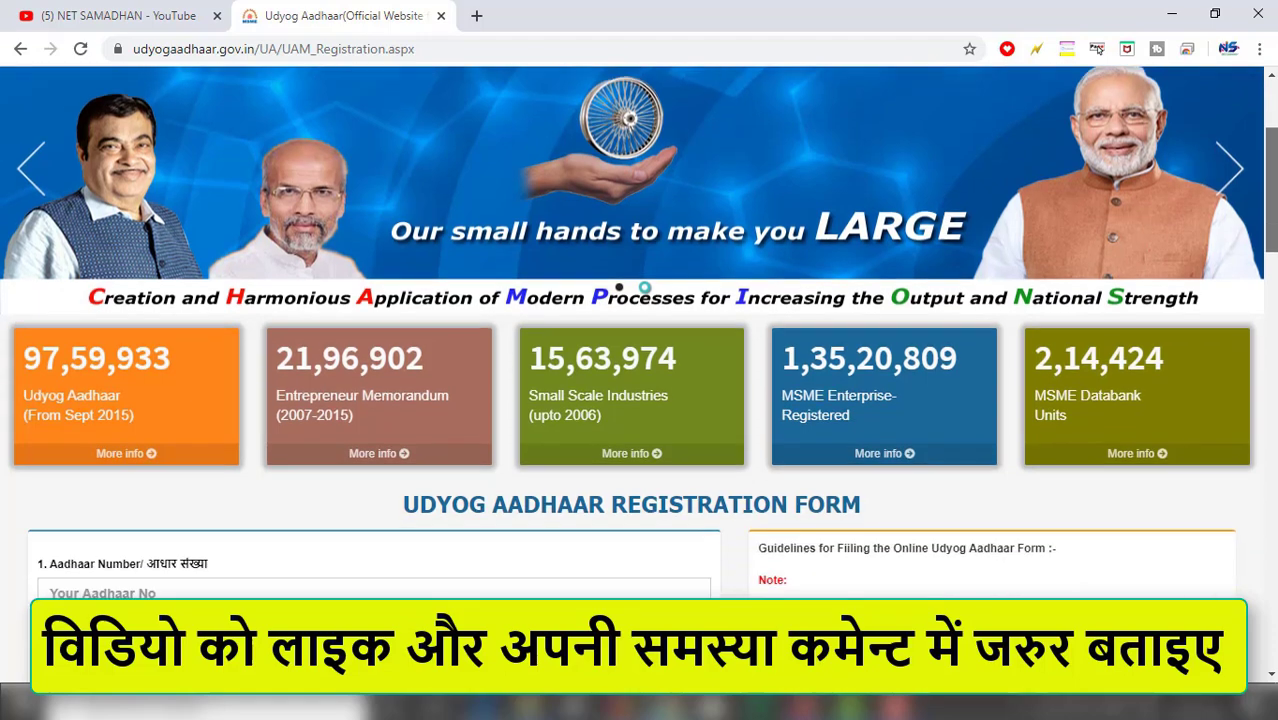
scroll(638, 380, down, 2)
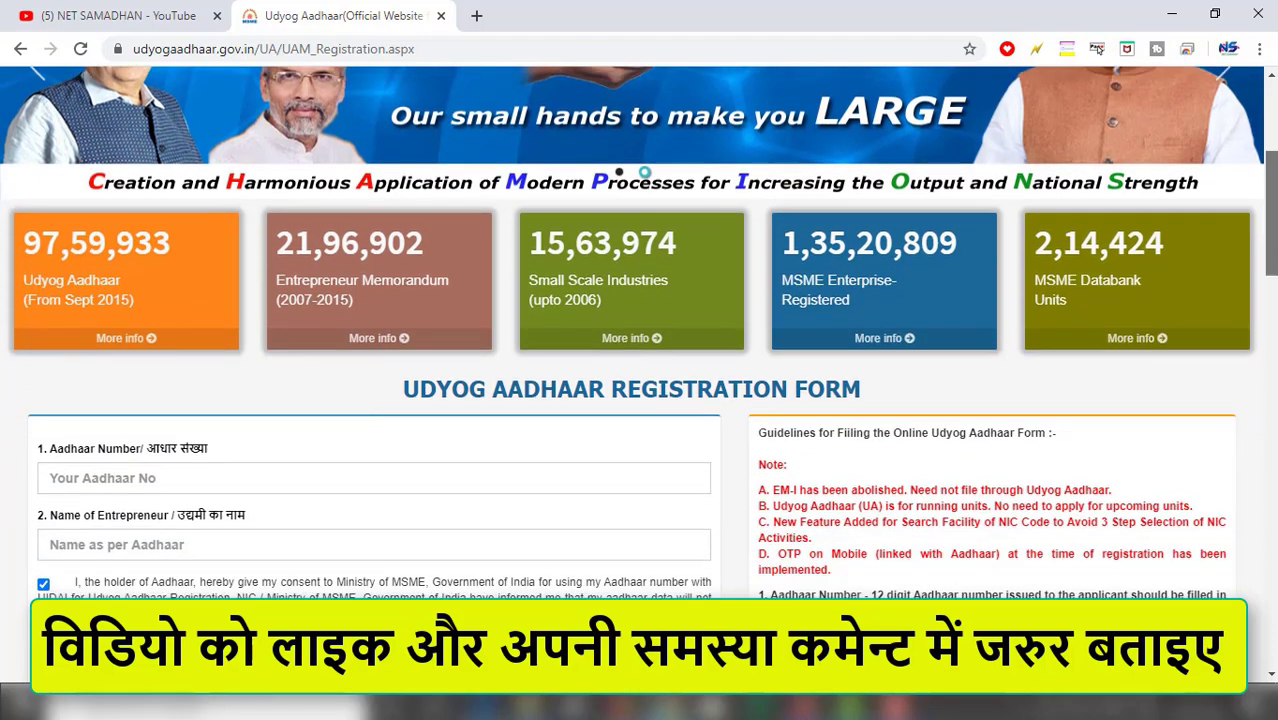
scroll(638, 380, down, 3)
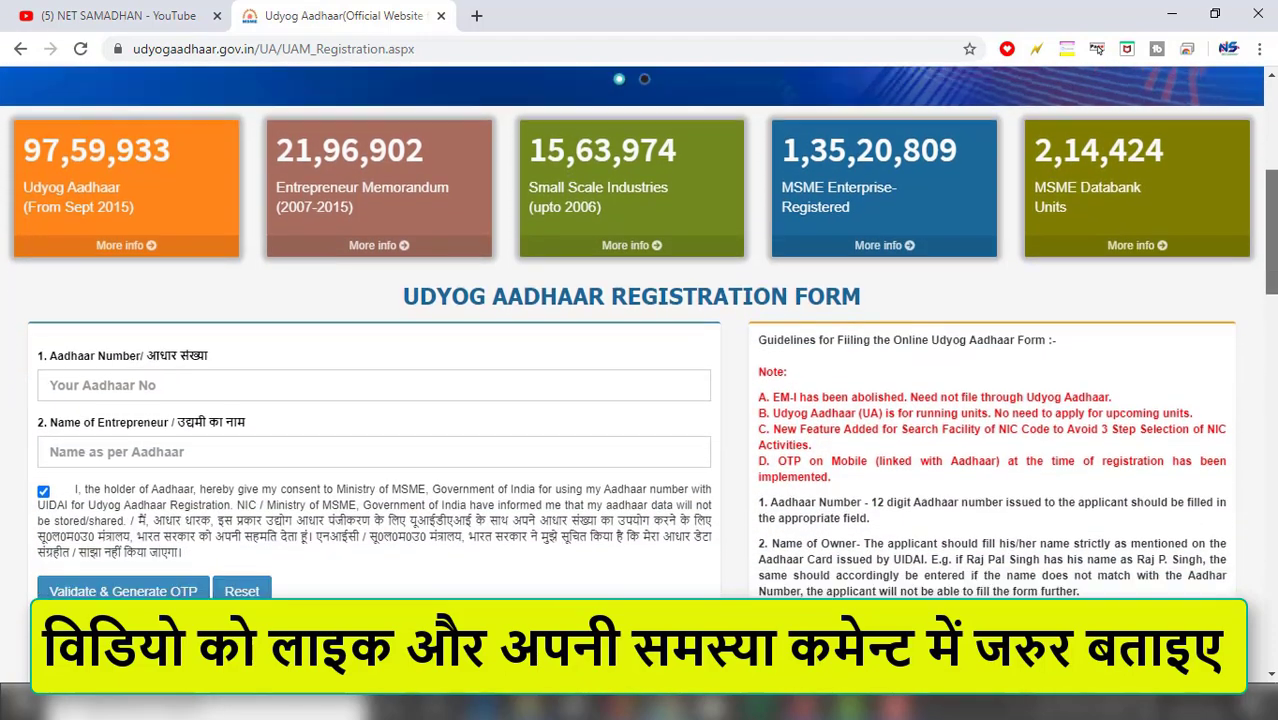
scroll(638, 380, up, 8)
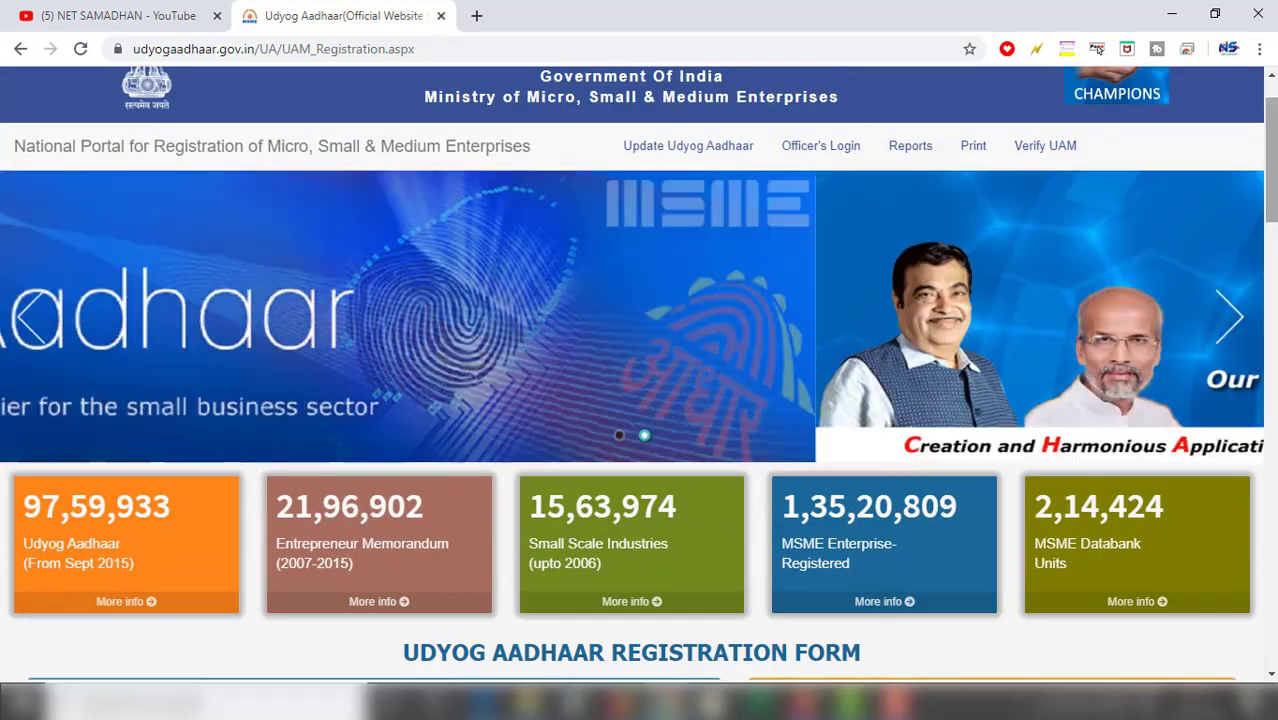
scroll(638, 380, up, 2)
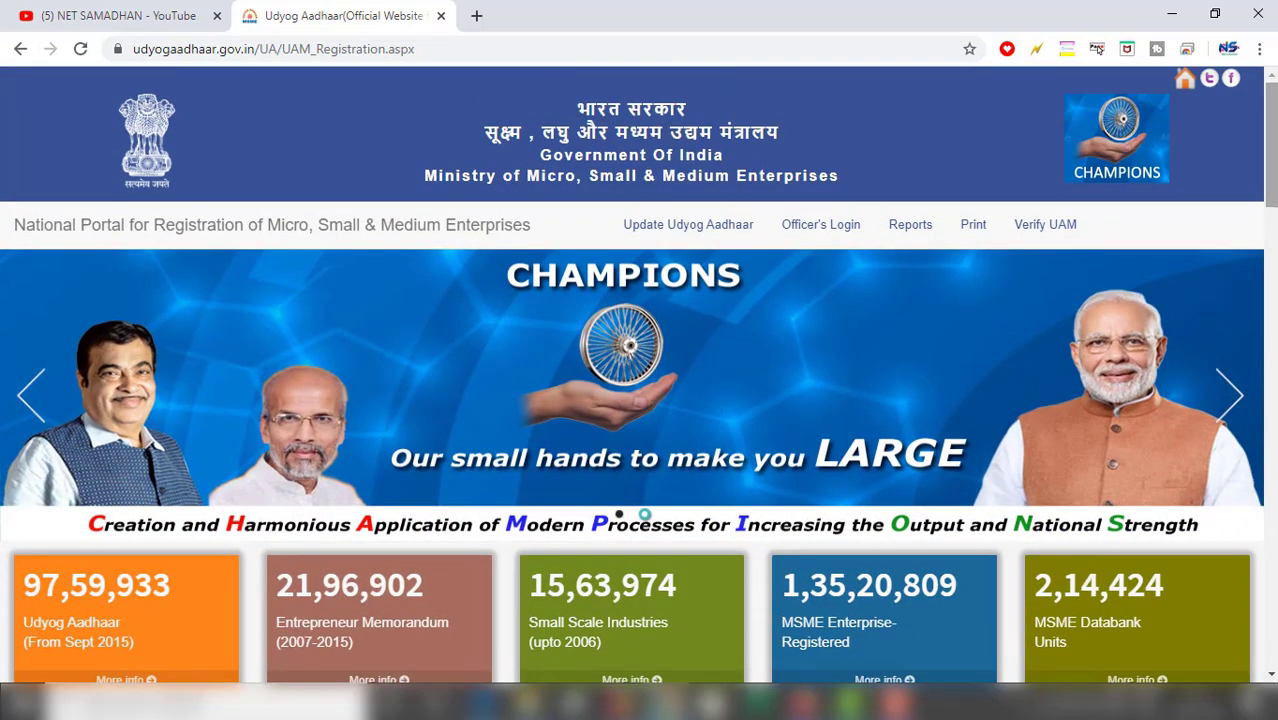
scroll(638, 380, down, 2)
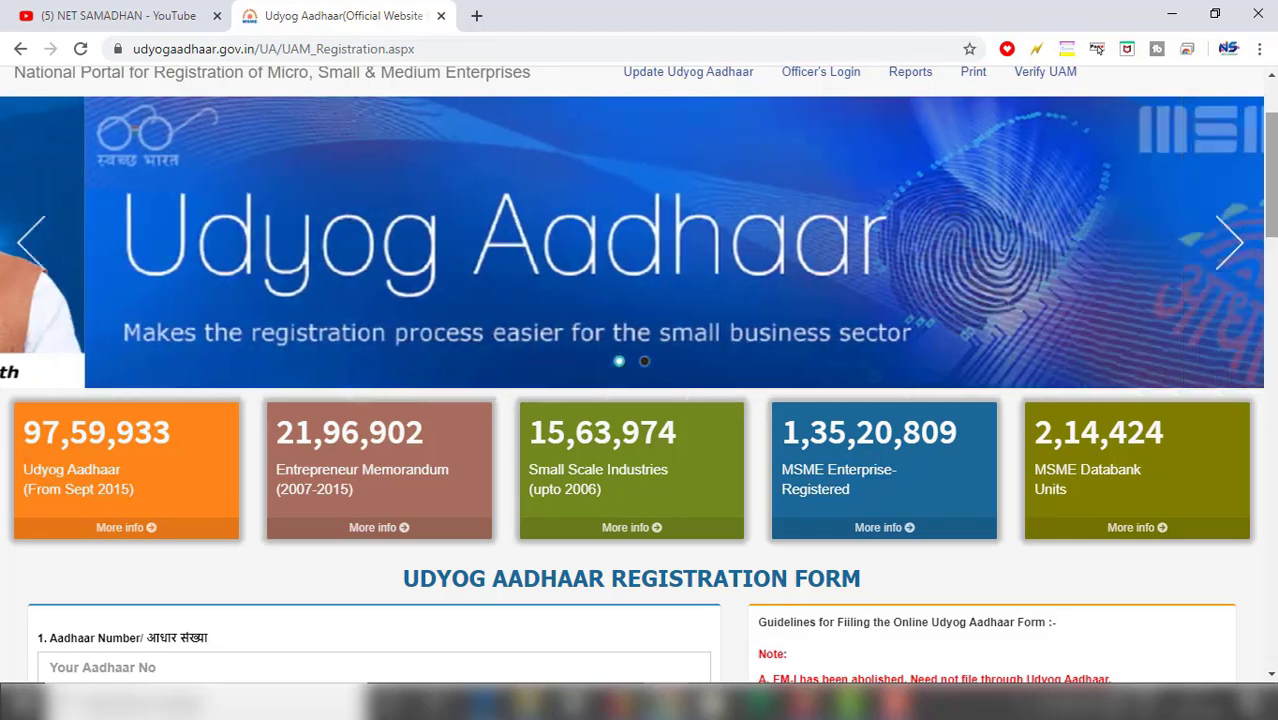
scroll(560, 175, down, 2)
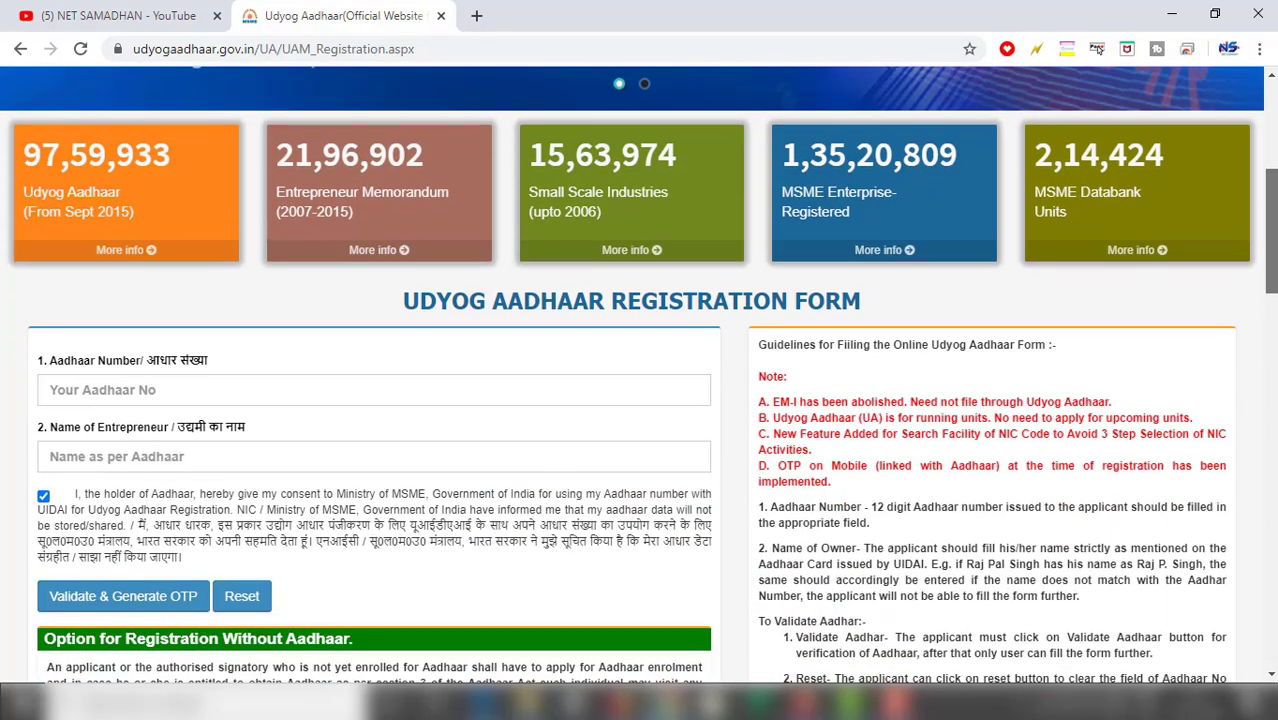
scroll(560, 175, up, 5)
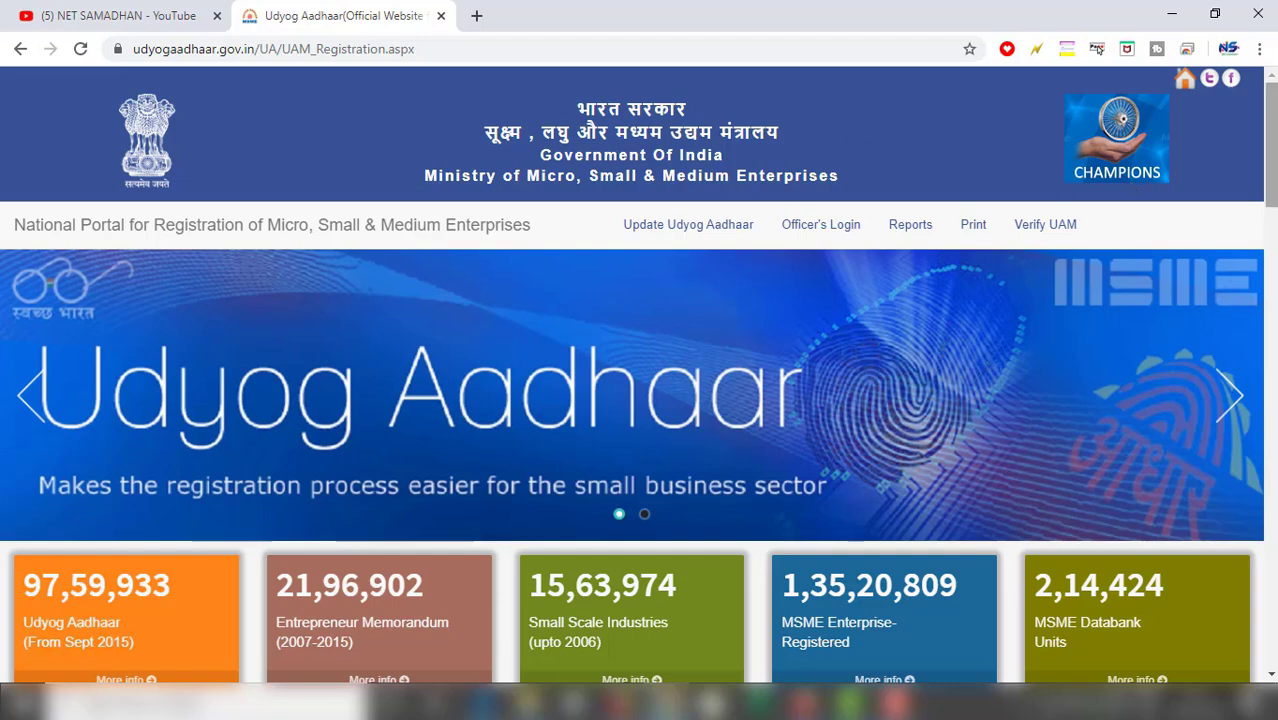
scroll(639, 380, down, 1)
scroll(639, 380, down, 1)
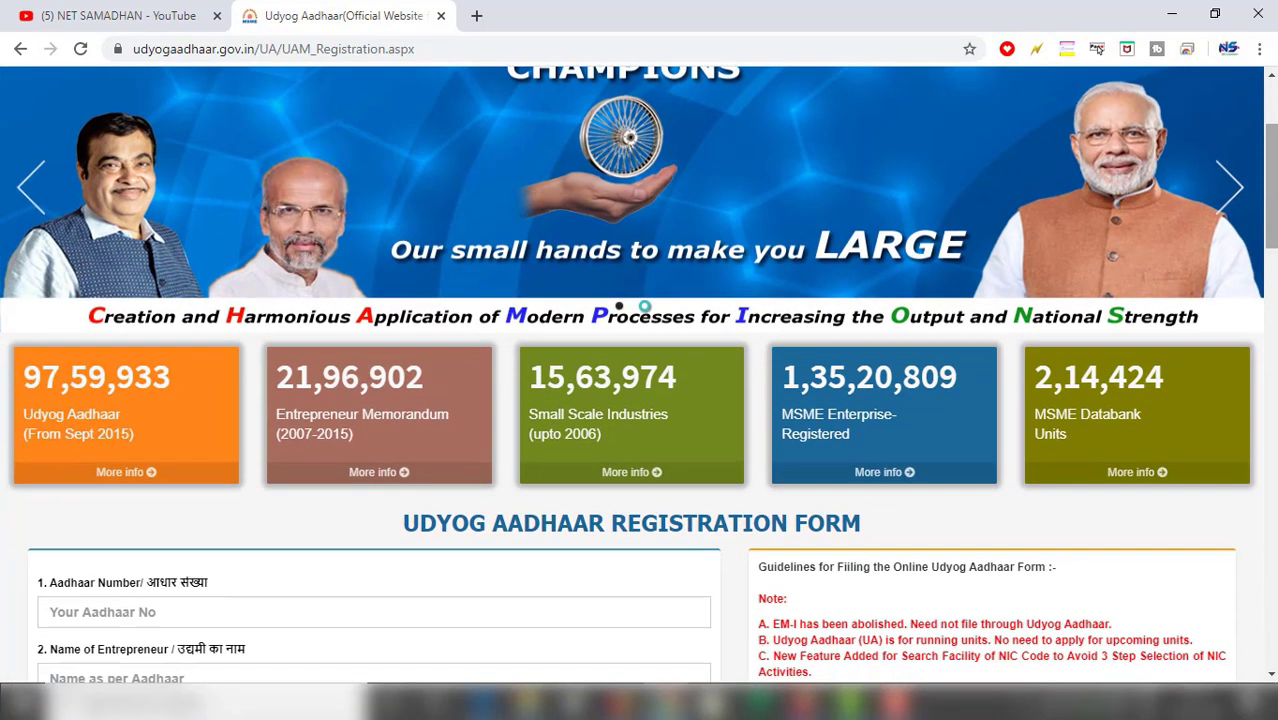
scroll(639, 380, down, 2)
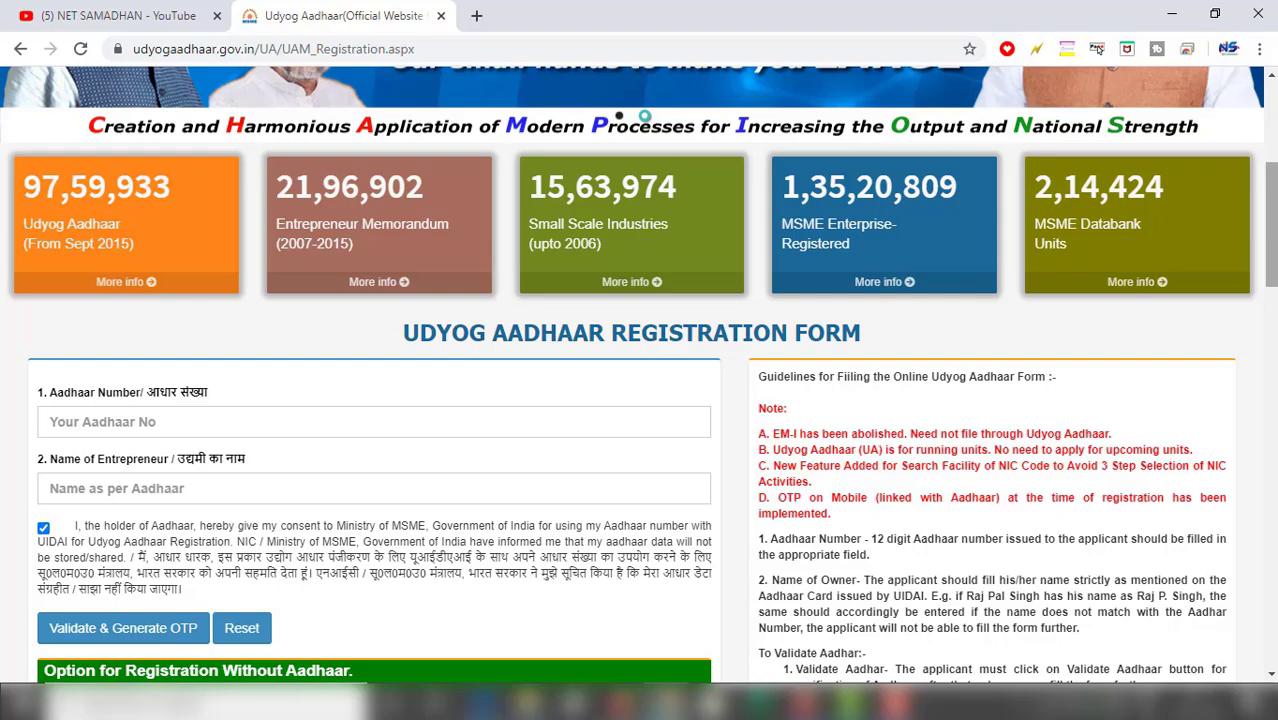
scroll(639, 380, down, 2)
scroll(639, 380, up, 1)
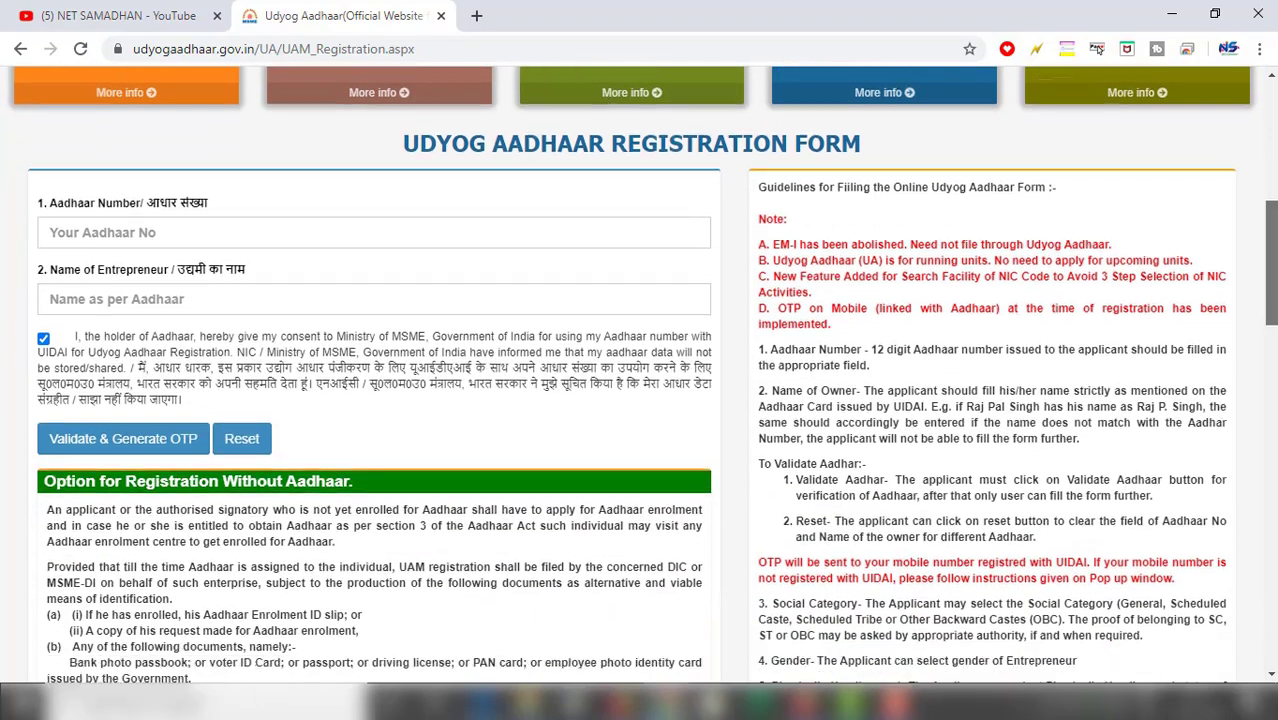
scroll(639, 380, down, 2)
scroll(639, 380, up, 5)
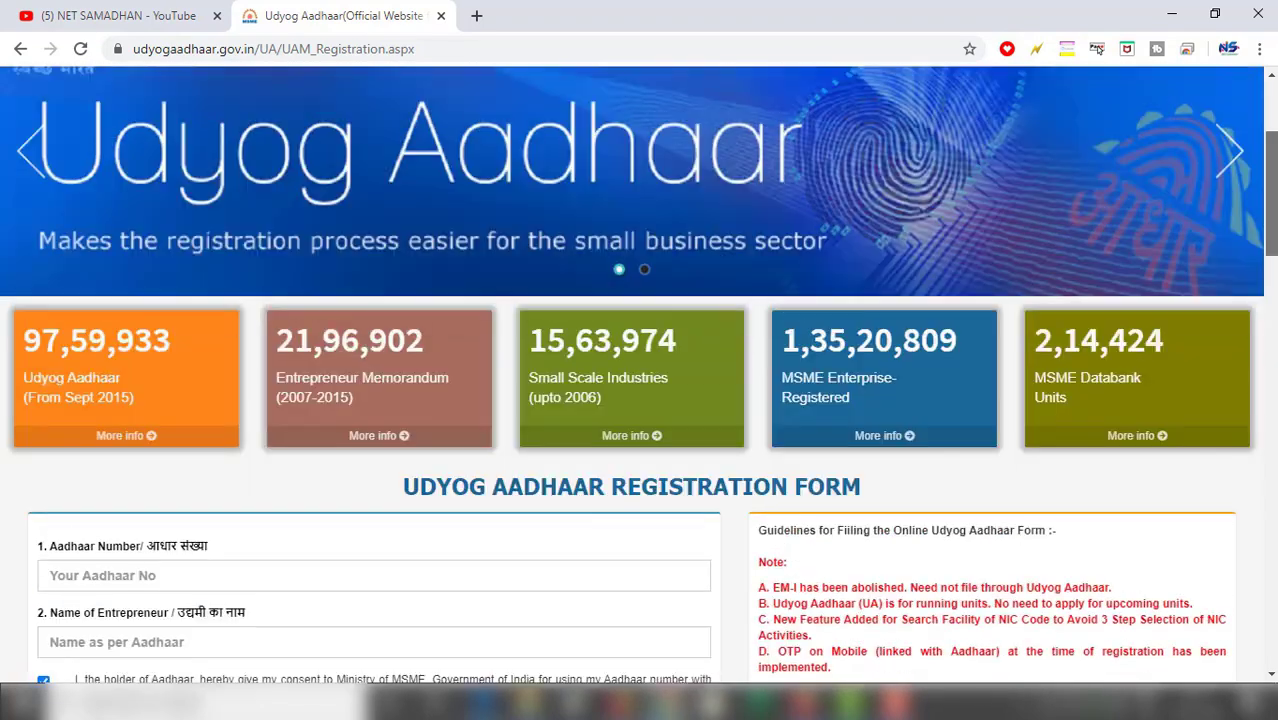
scroll(639, 380, up, 3)
scroll(639, 380, down, 4)
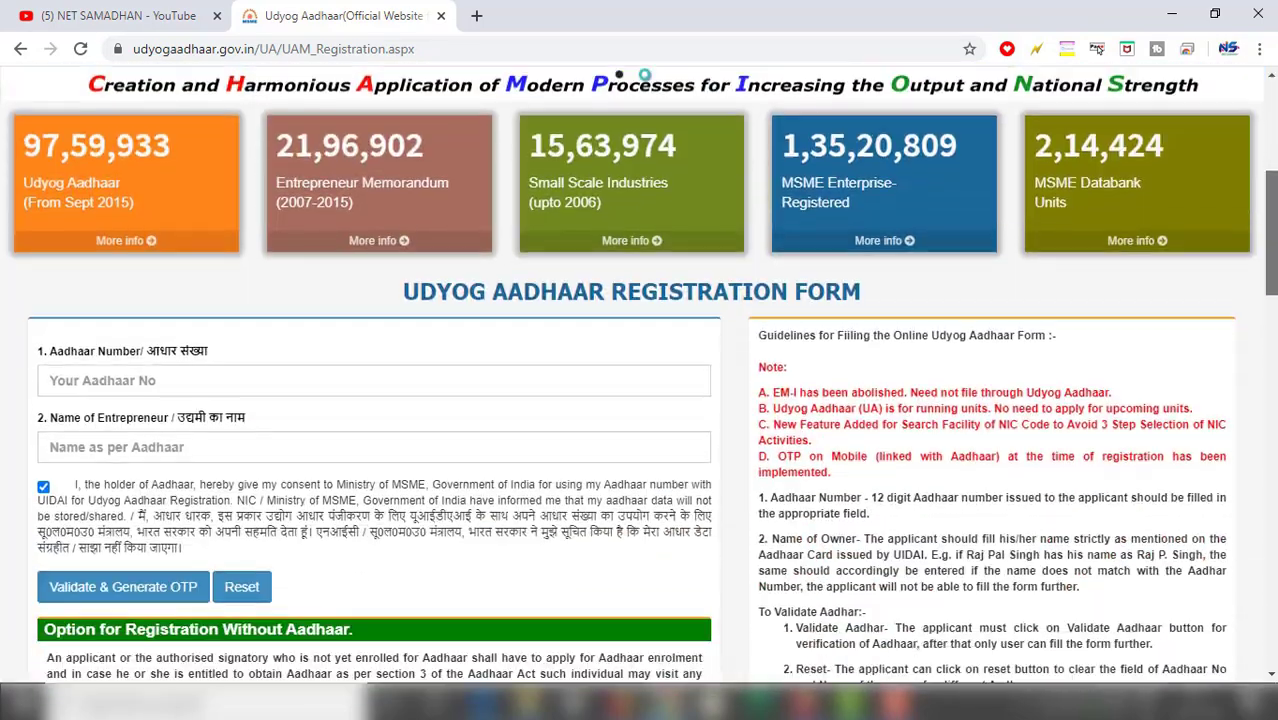
scroll(639, 380, down, 3)
scroll(639, 380, up, 1)
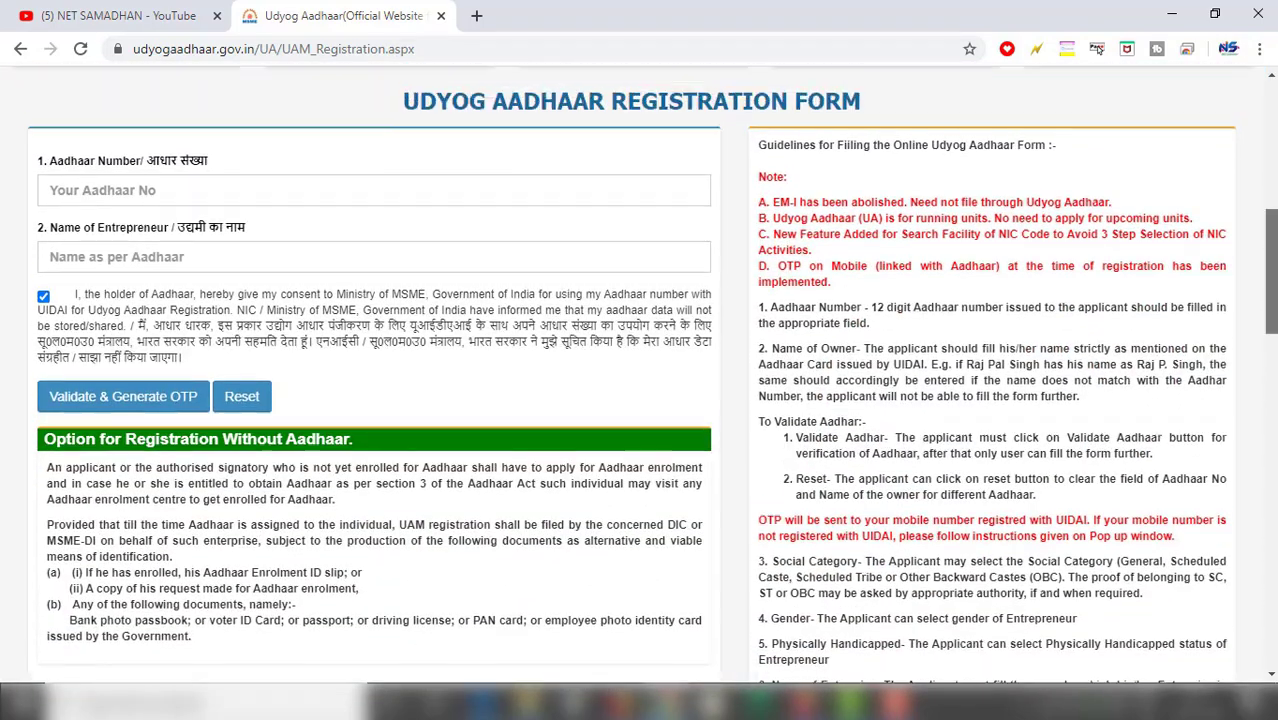
scroll(639, 380, up, 1)
scroll(639, 380, up, 4)
scroll(639, 380, down, 4)
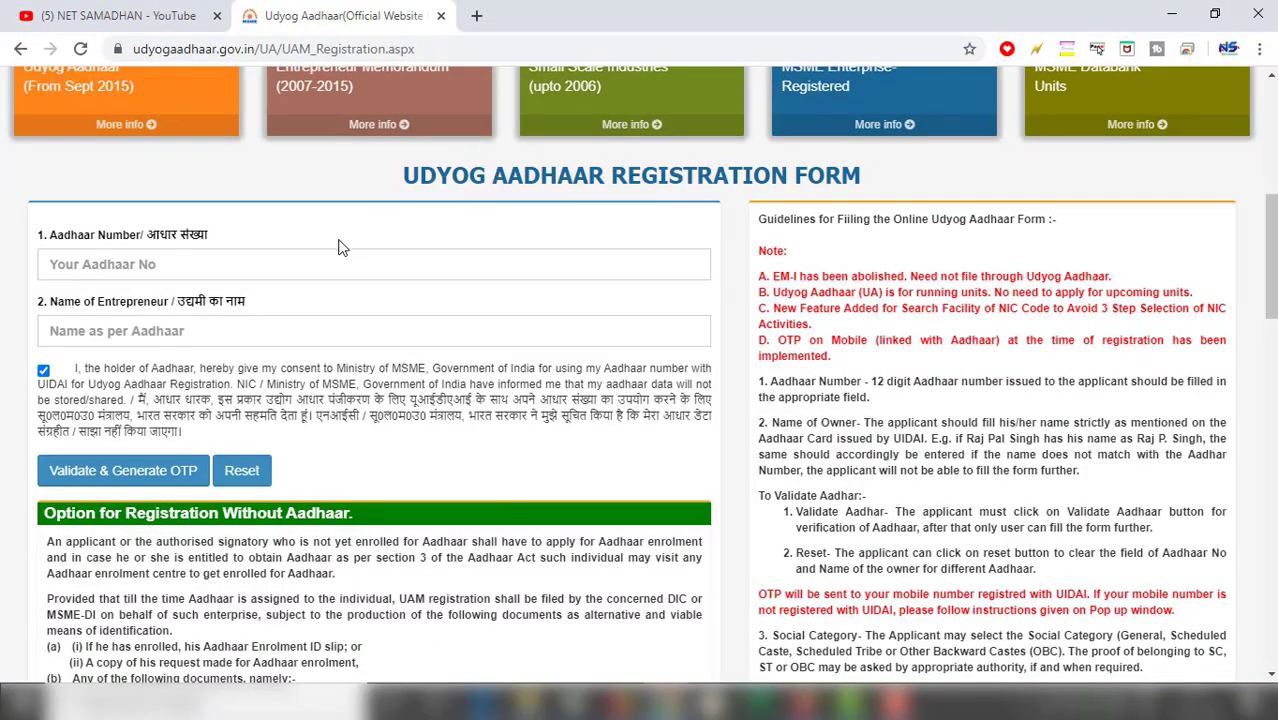
Enter the applicant's Aadhaar number and the entrepreneur's name, then request Aadhaar validation and an OTP
click(240, 273)
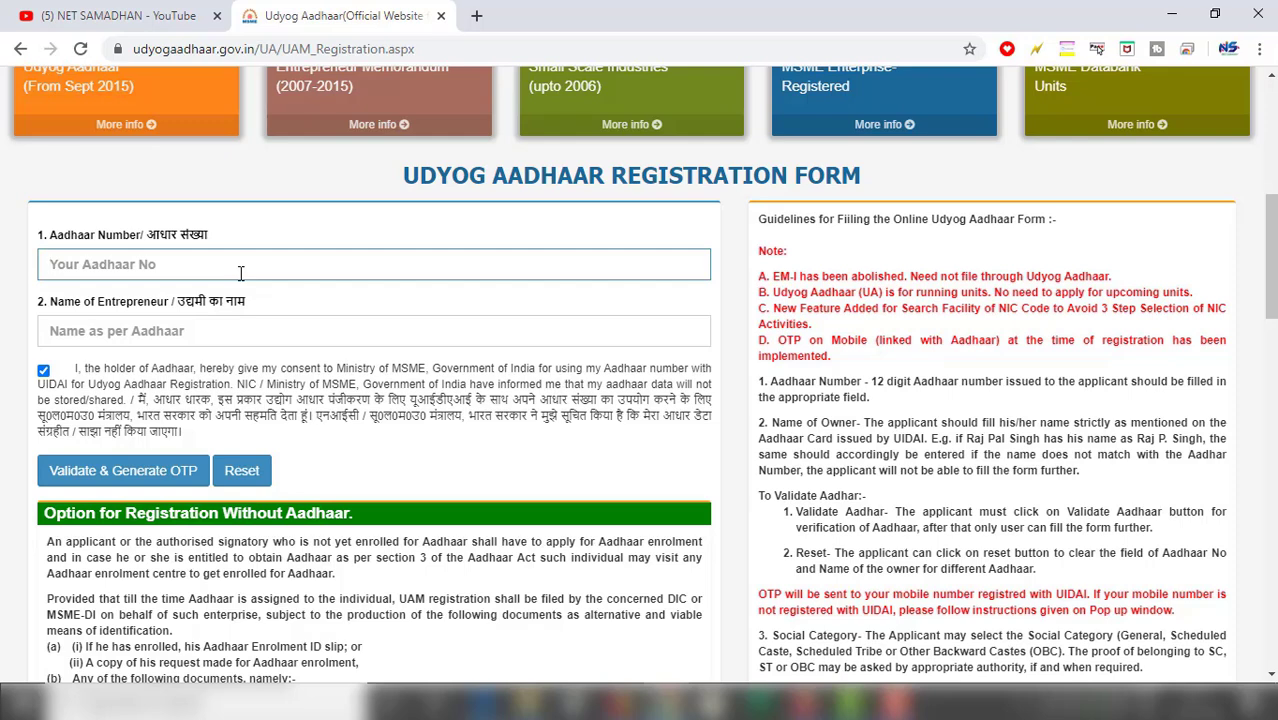
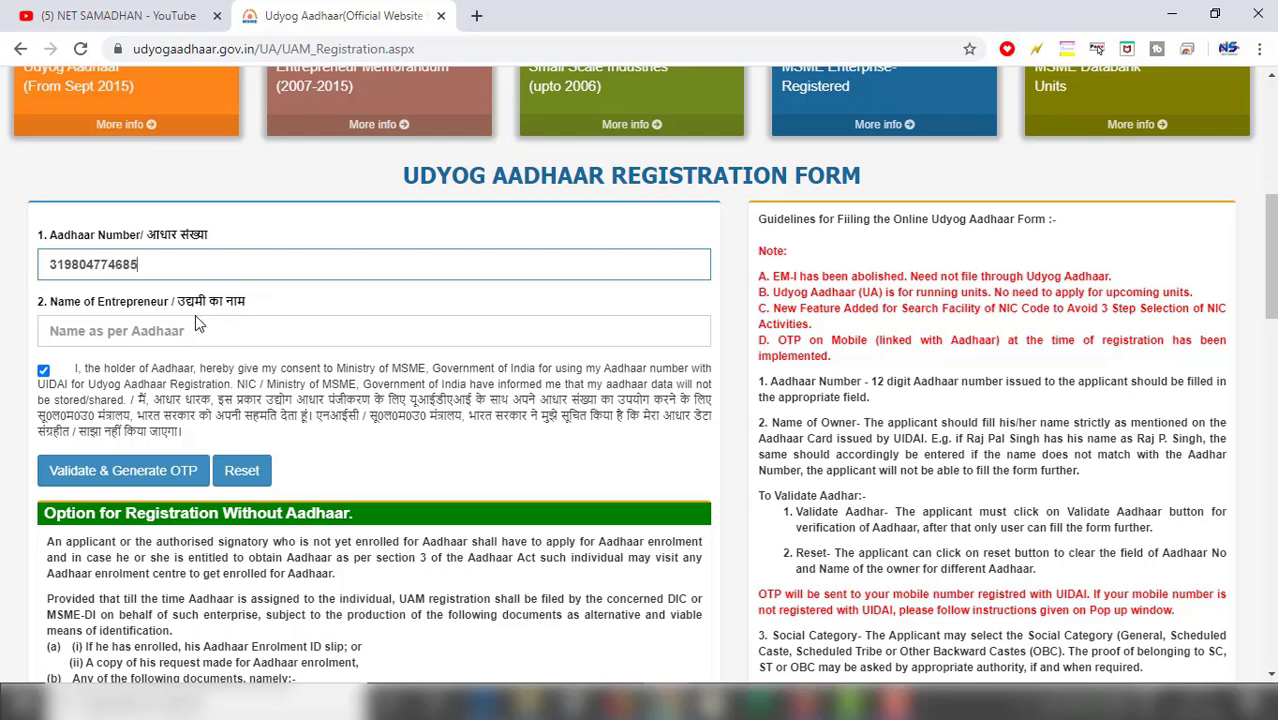
click(165, 330)
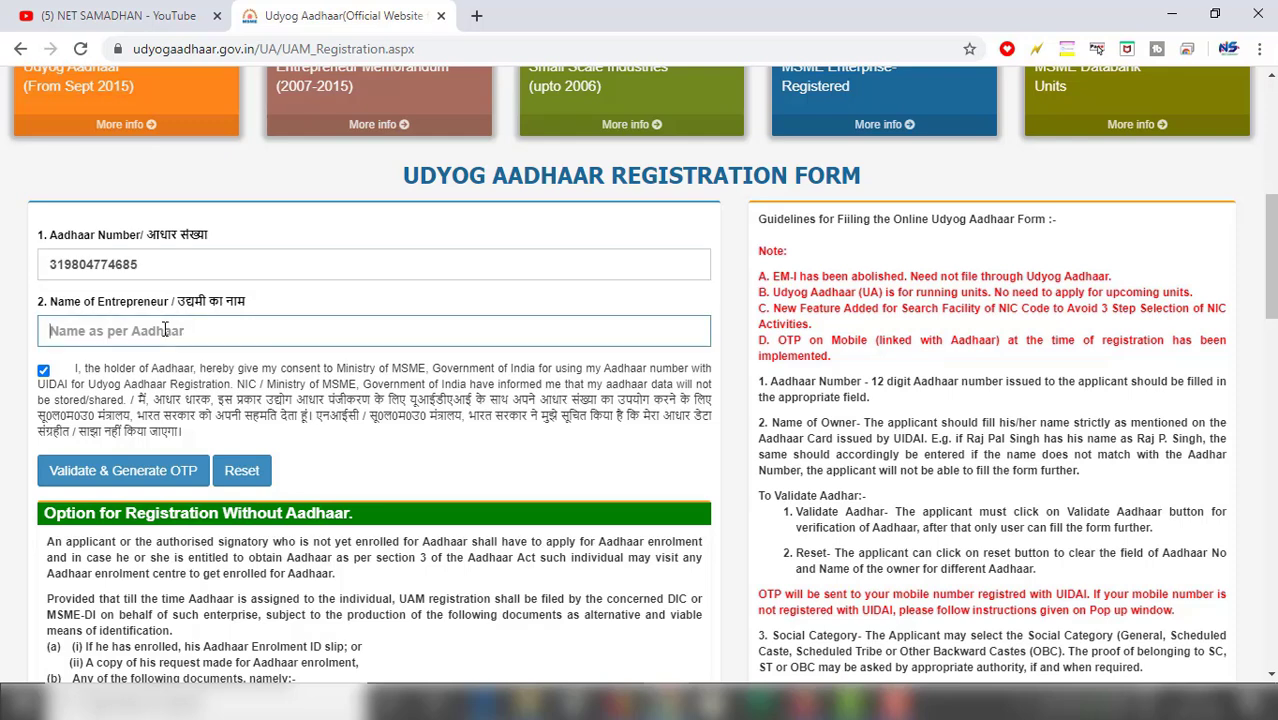
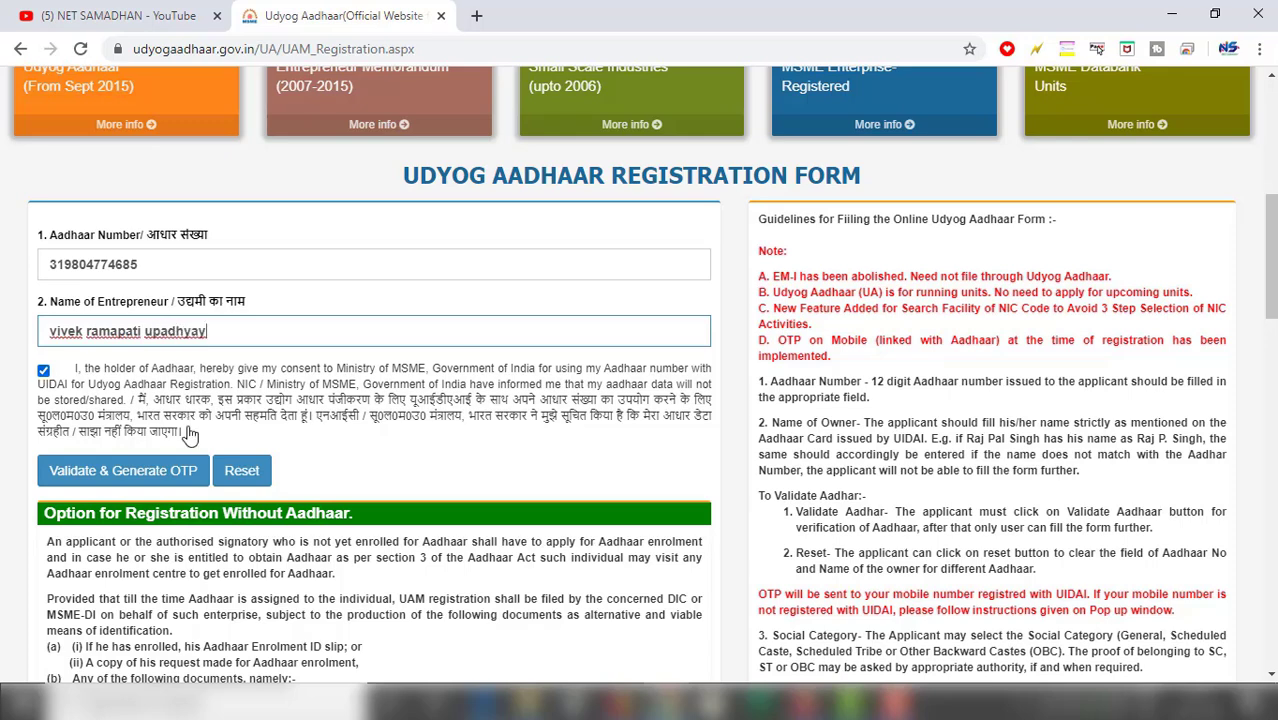
scroll(1270, 260, down, 1)
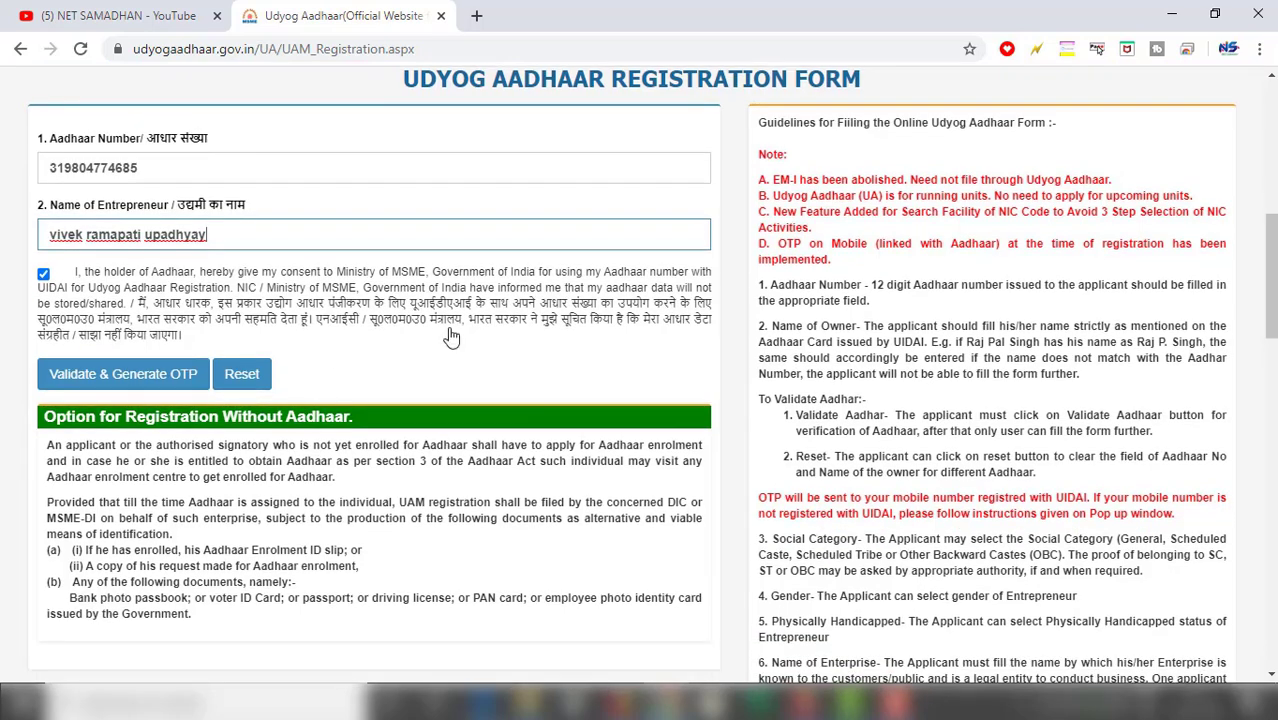
click(126, 374)
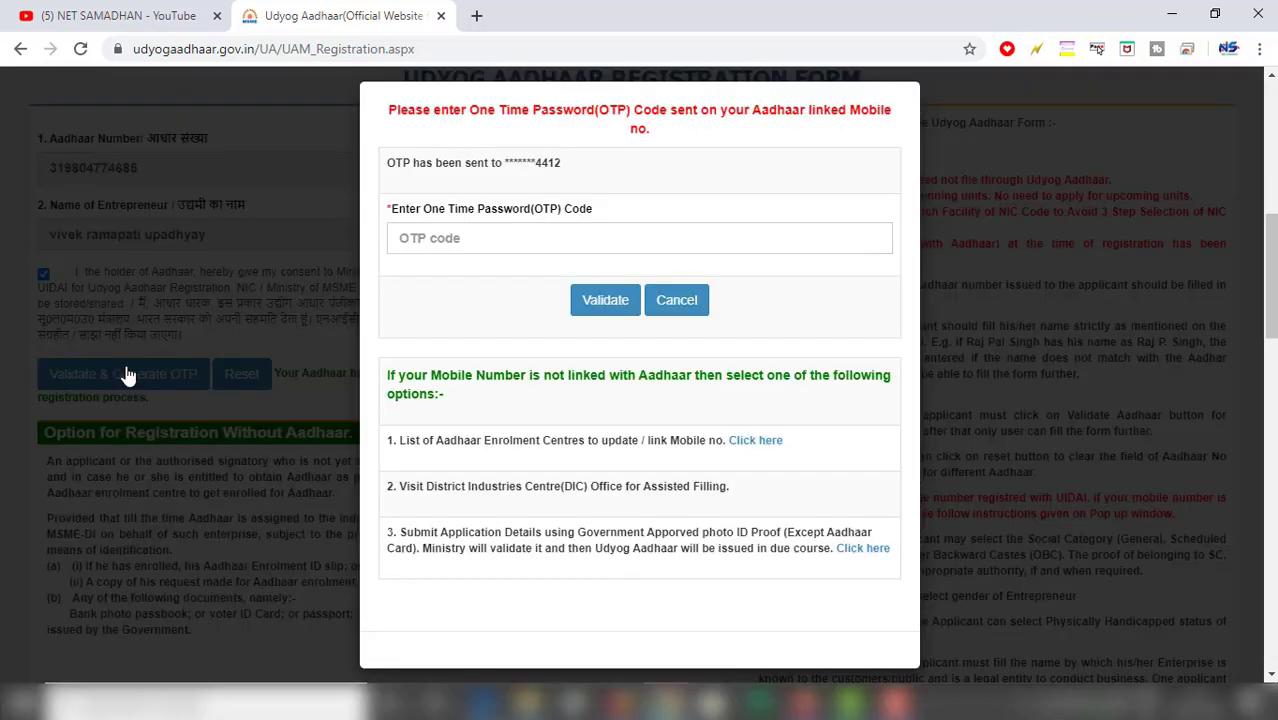
Enter the OTP received on the mobile and validate the Aadhaar
click(456, 240)
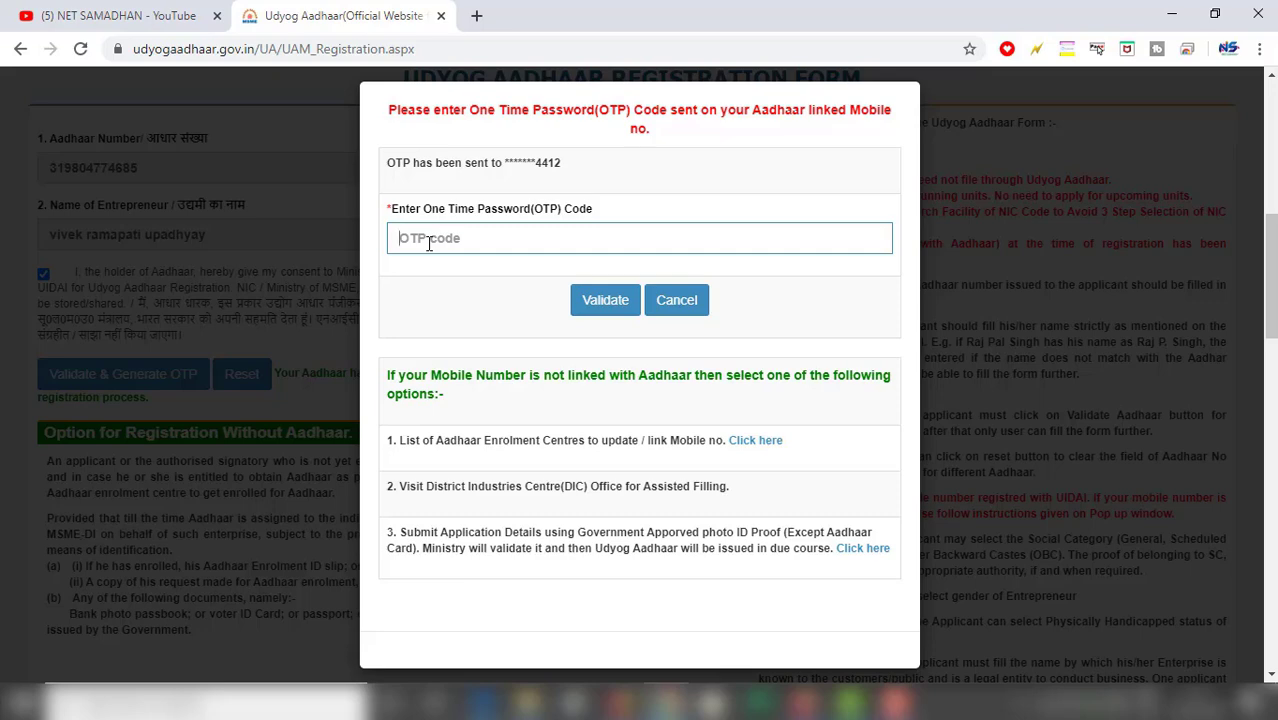
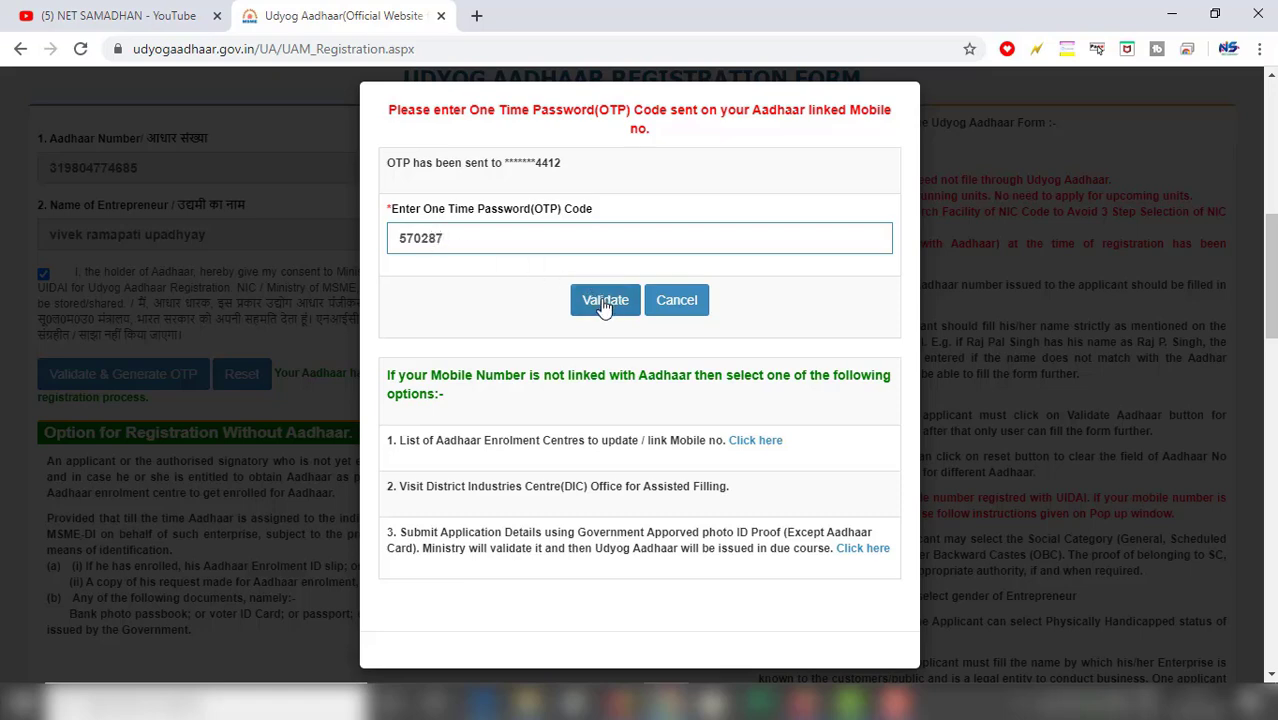
click(595, 307)
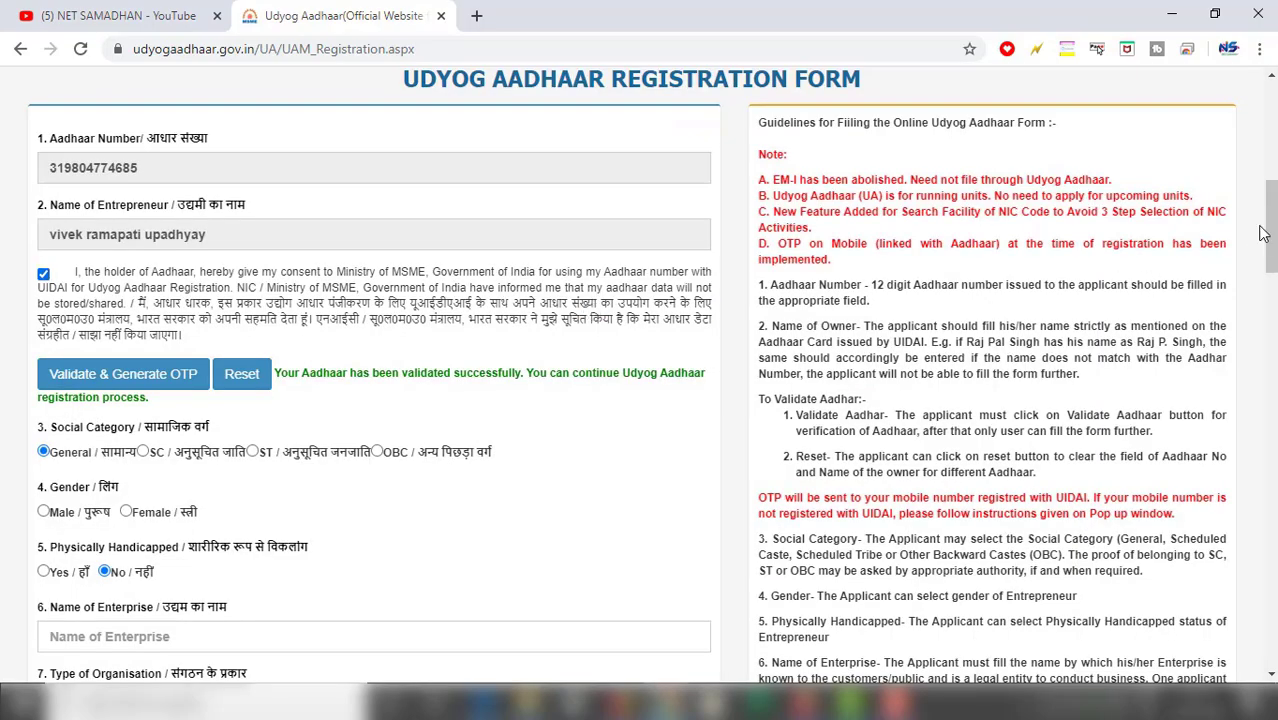
Keep General as the social category and select Male for the entrepreneur's gender
drag(1272, 232, 1272, 178)
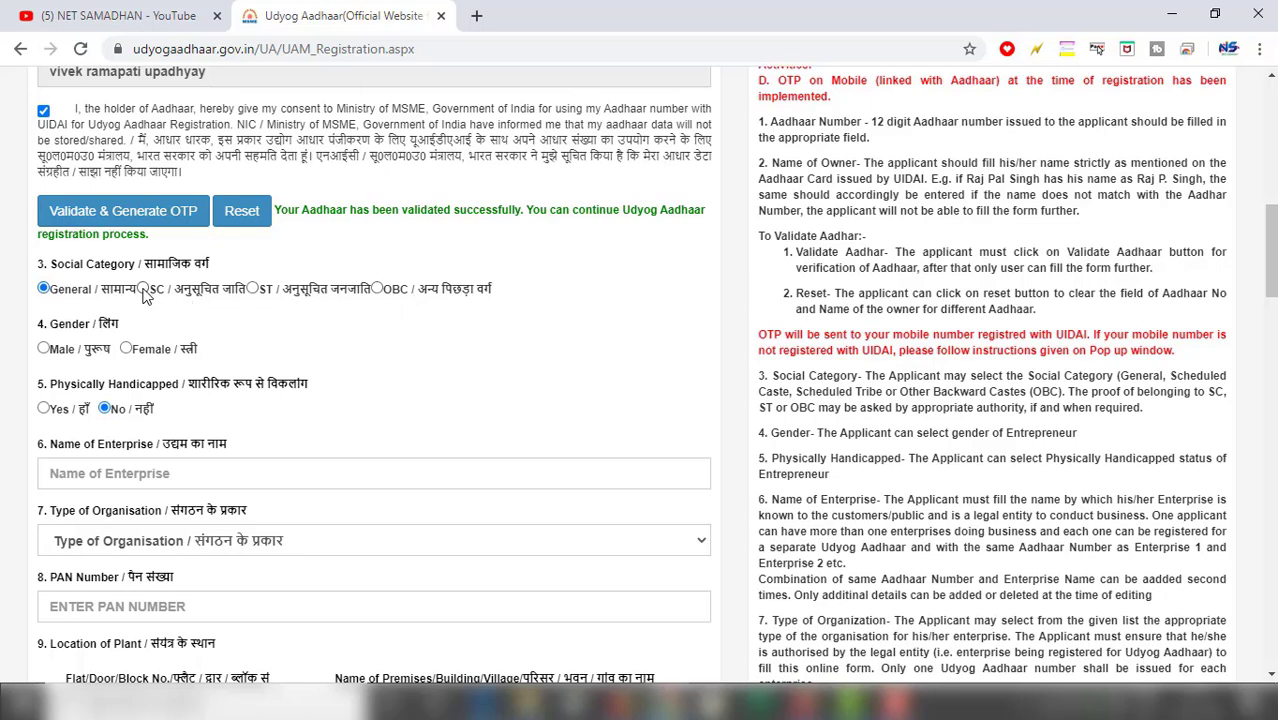
click(143, 290)
click(43, 289)
click(44, 349)
drag(1273, 275, 1274, 308)
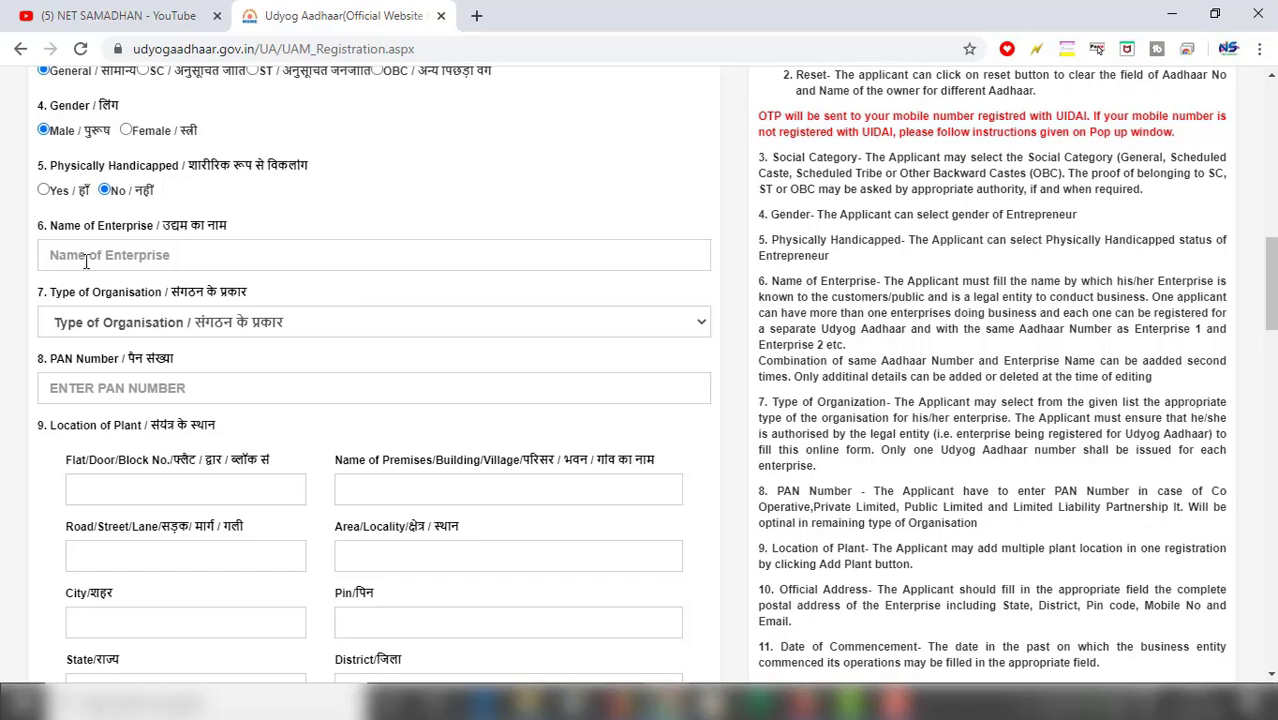
click(204, 261)
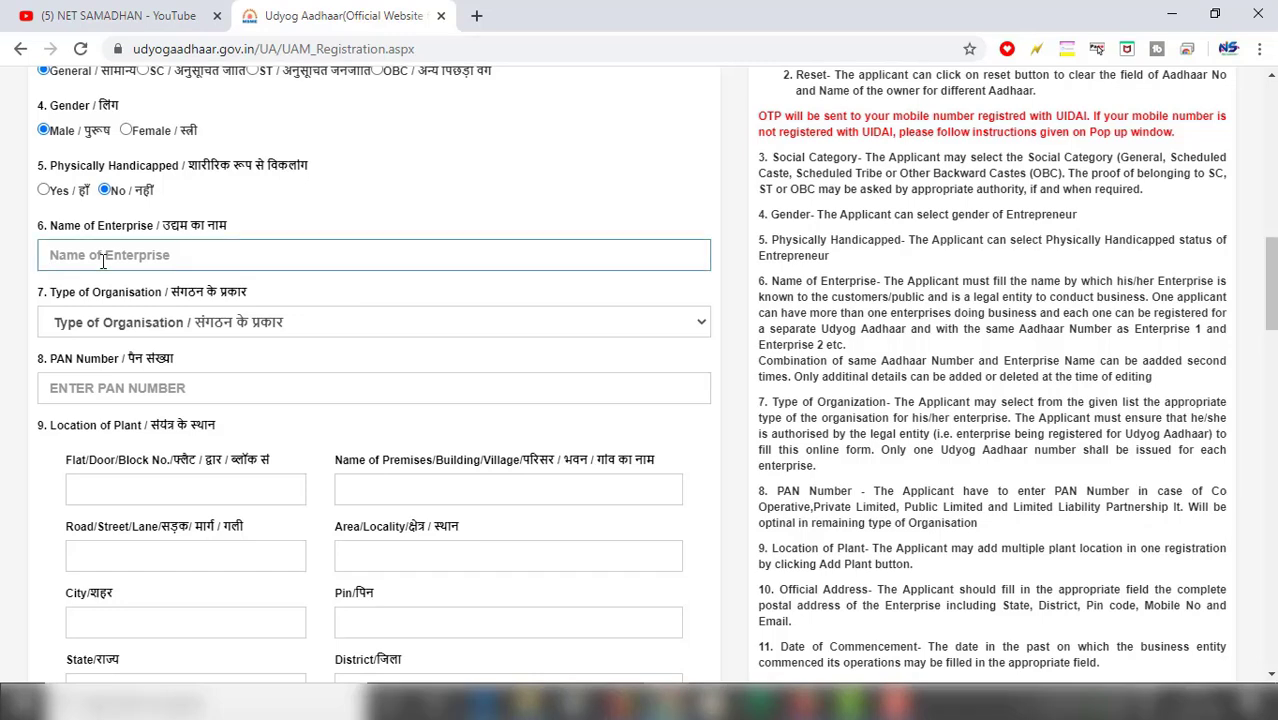
Enter 'upadhyay store' as the Name of Enterprise and open the Type of Organisation list
text(upadhyay store)
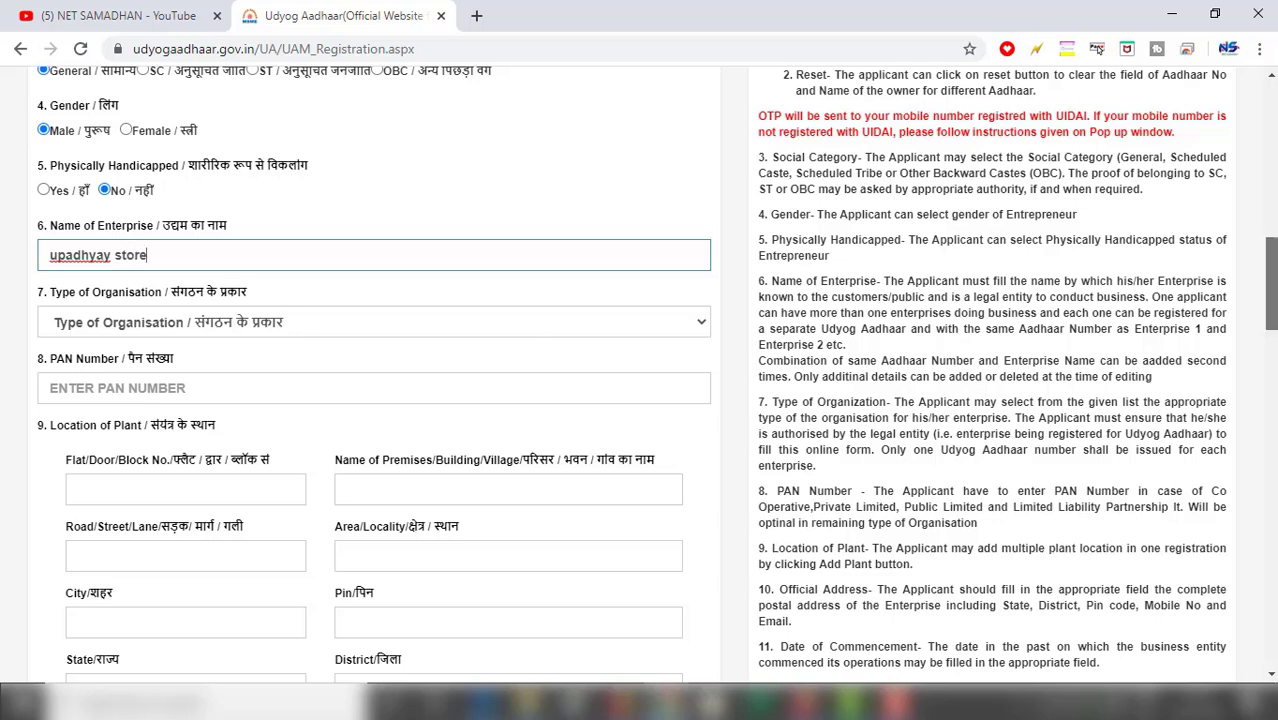
scroll(1268, 290, down, 1)
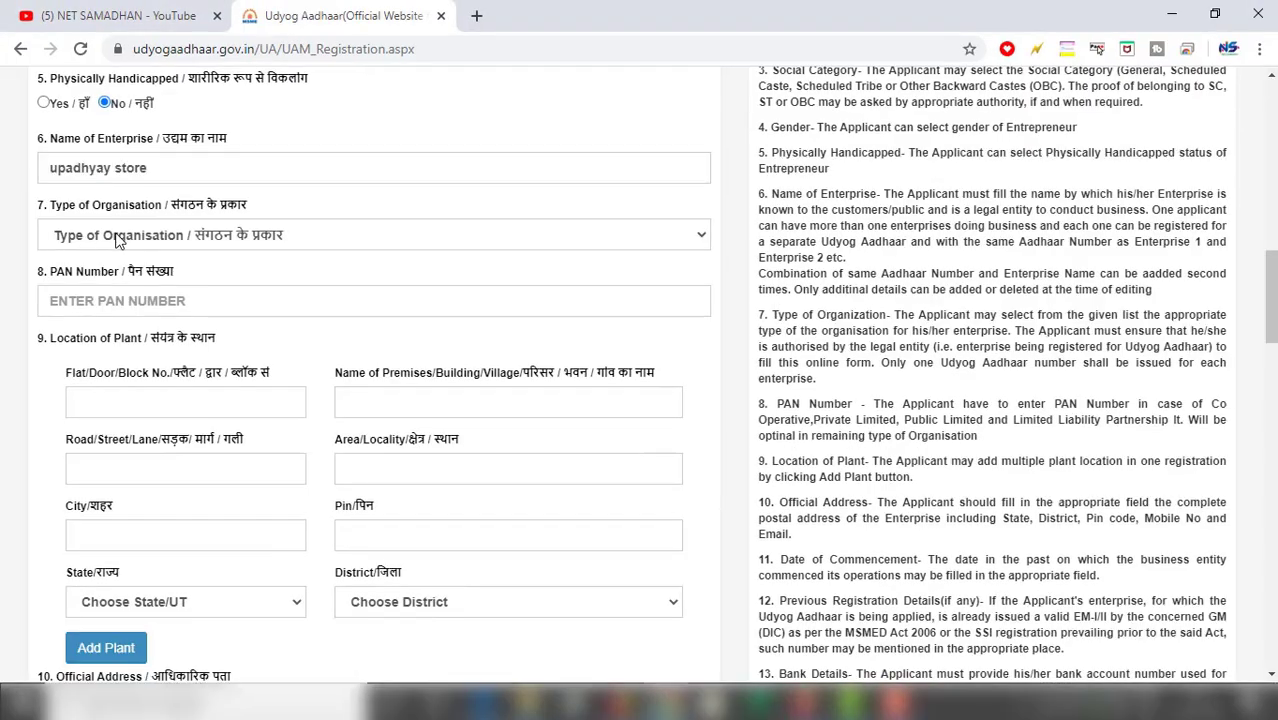
click(237, 250)
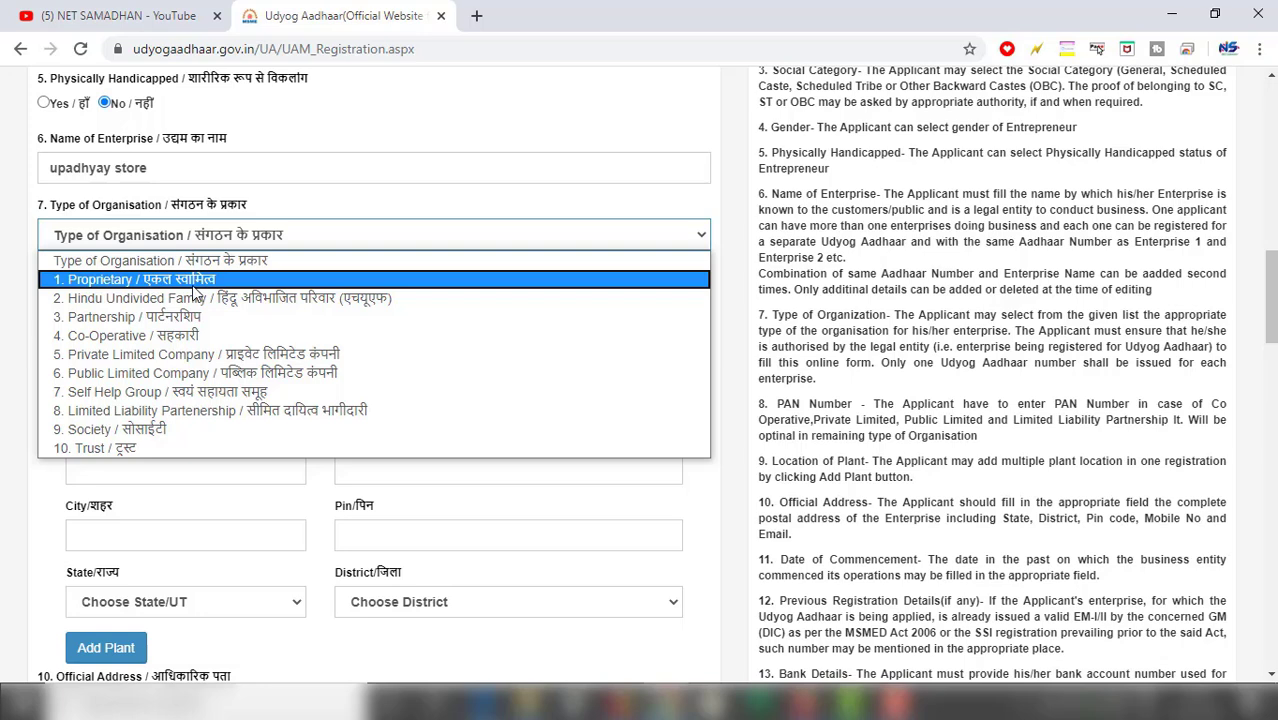
Choose '1. Proprietary' as the Type of Organisation
click(176, 281)
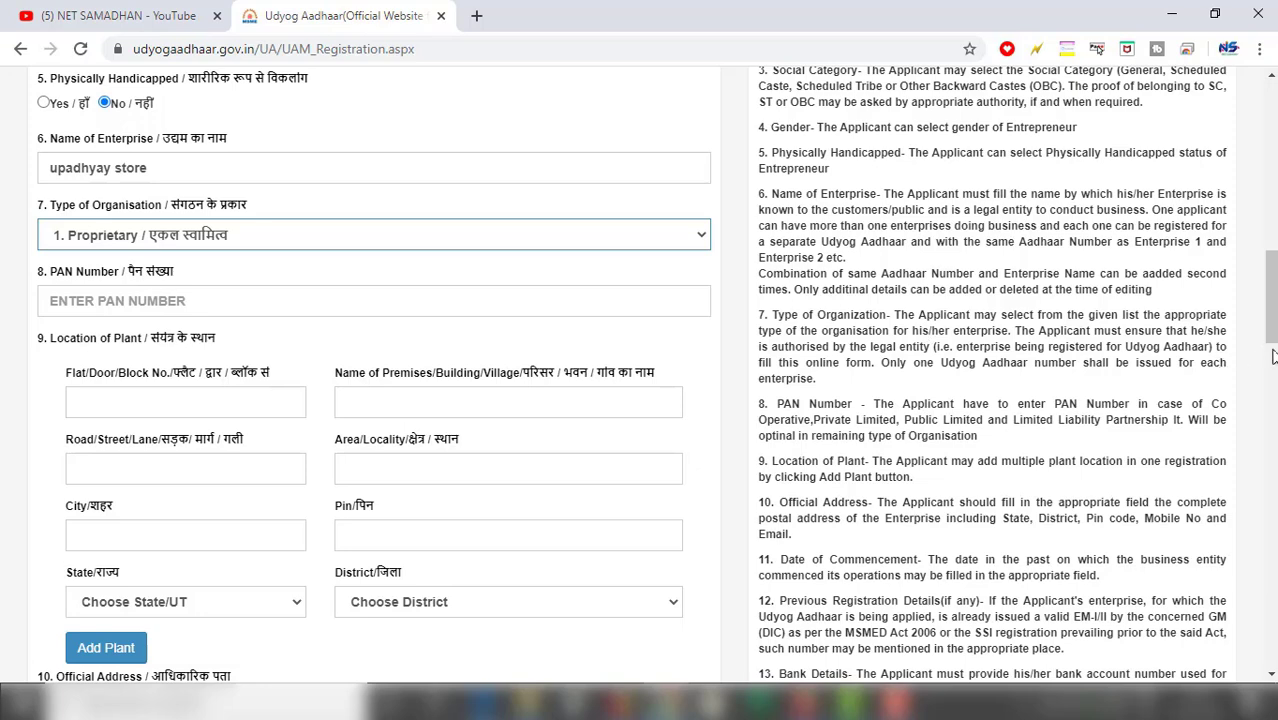
scroll(1272, 340, down, 1)
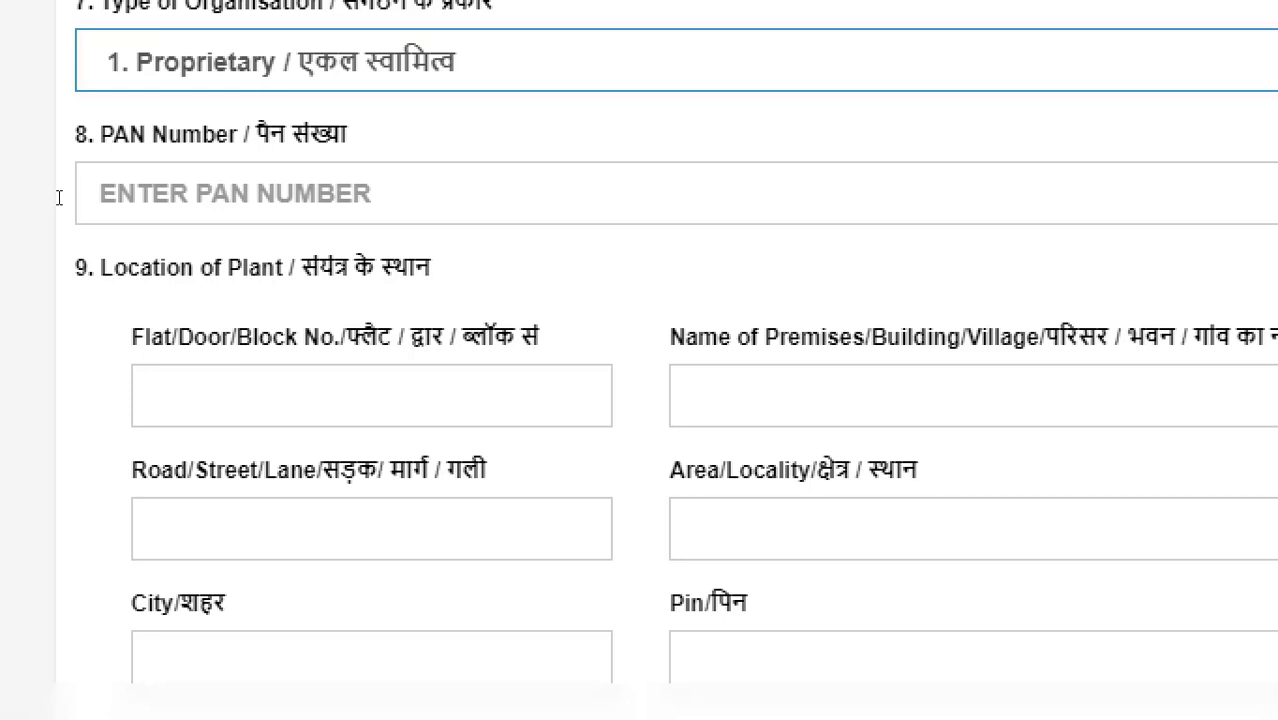
scroll(59, 197, up, 1)
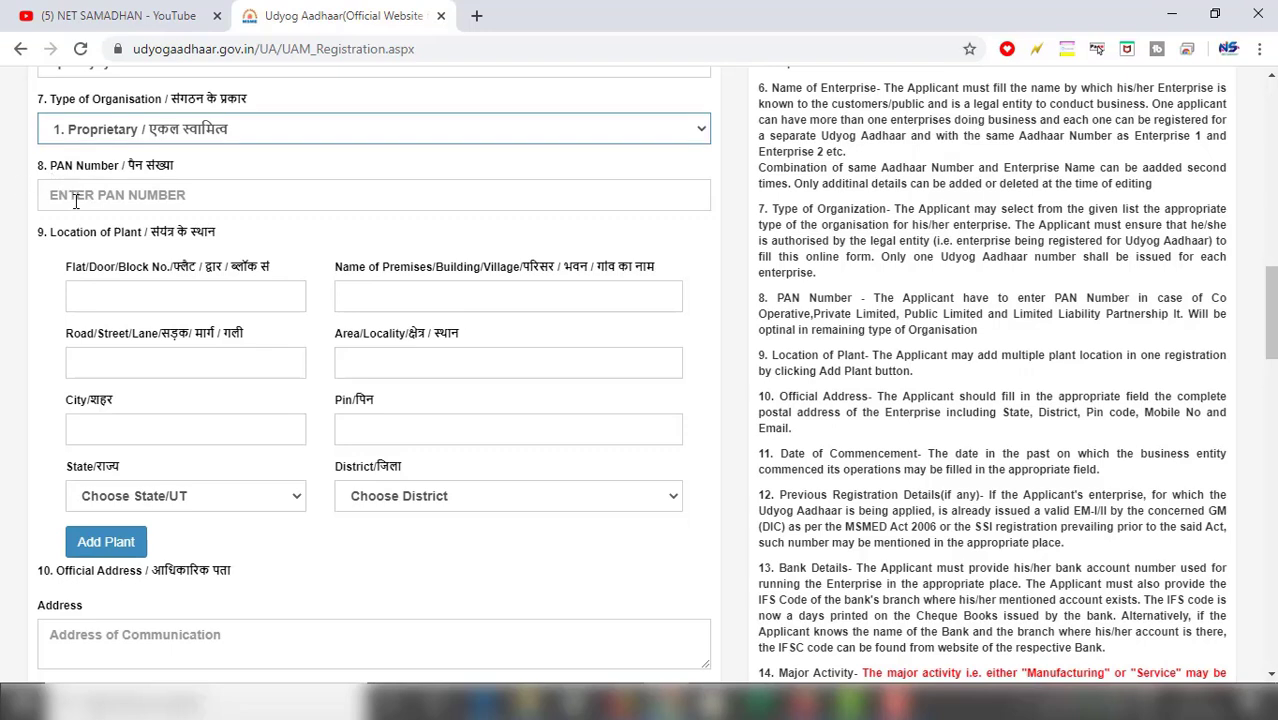
Enter the enterprise's PAN in the PAN Number field
click(151, 223)
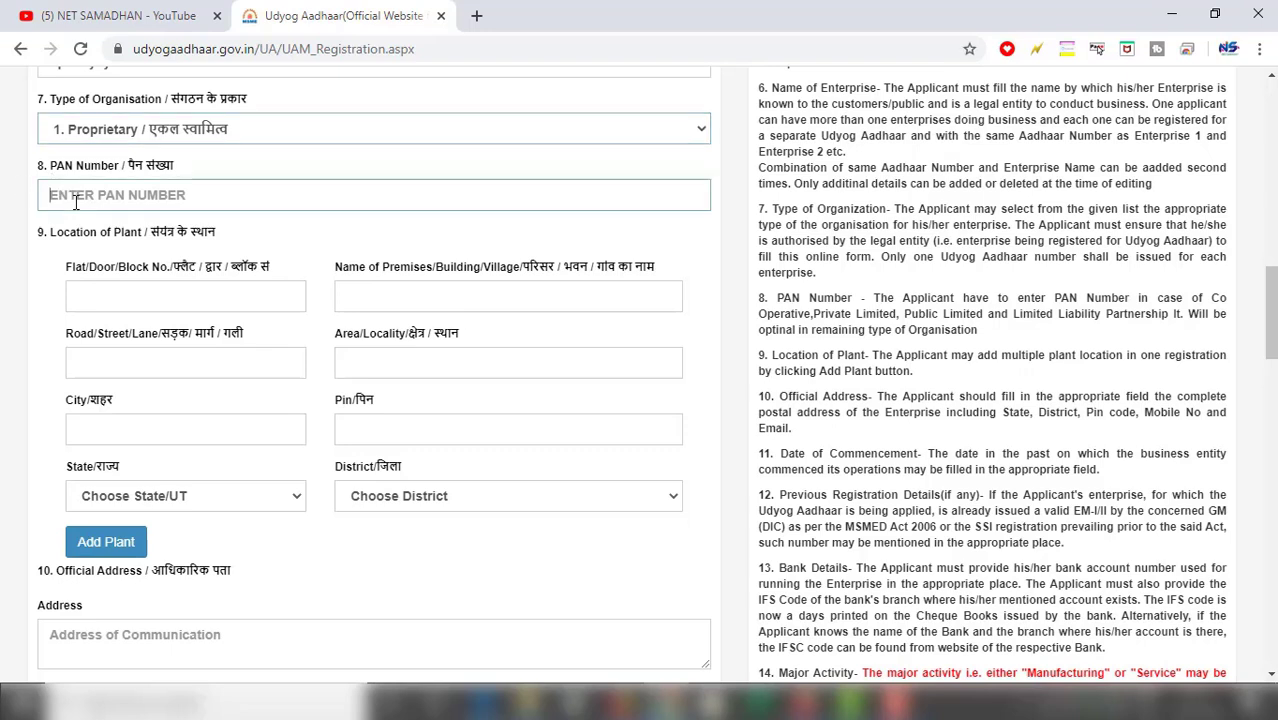
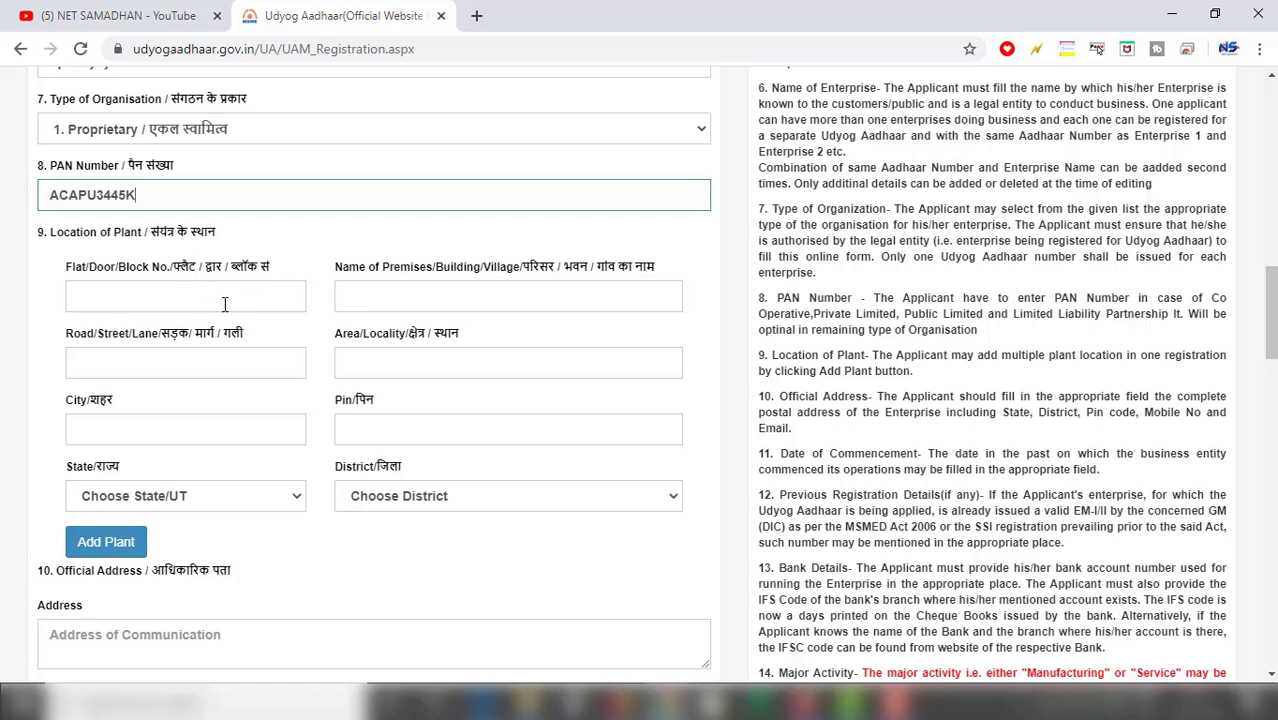
Fill in the plant's Flat/Door/Block No. and Name of Premises, correcting the premises spelling
click(187, 302)
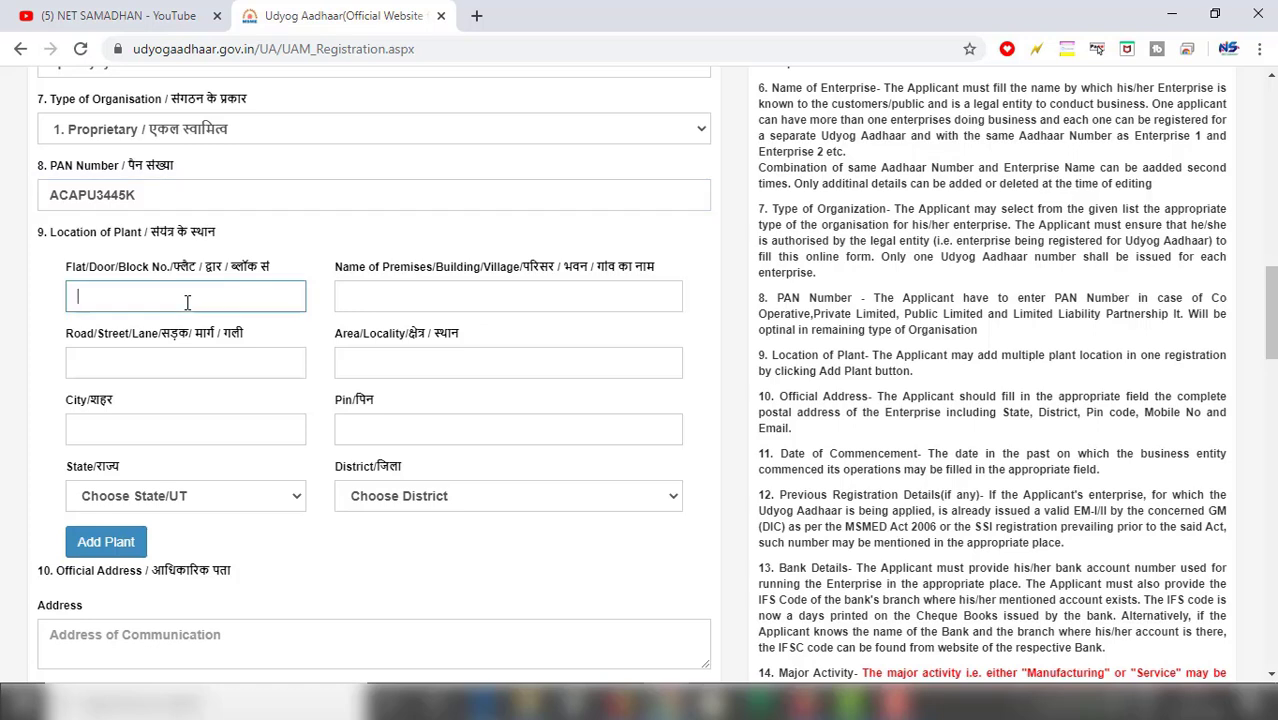
text(badlapur)
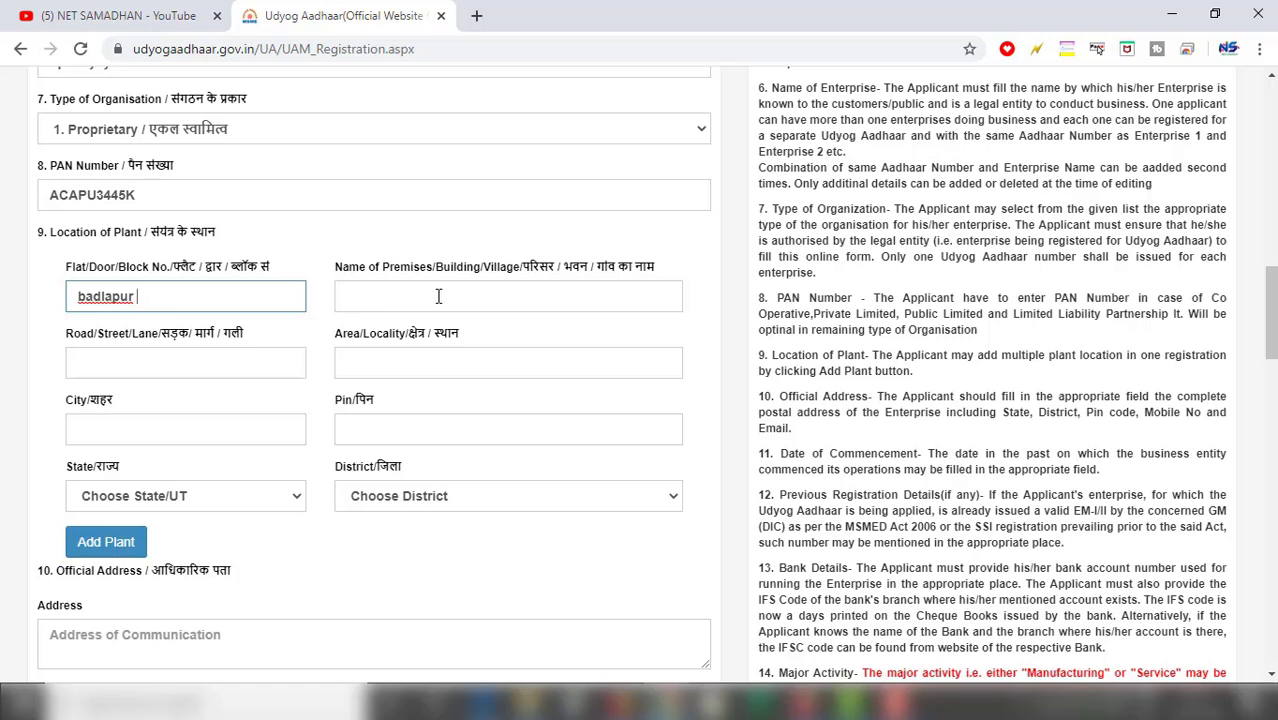
click(438, 296)
click(237, 292)
click(390, 296)
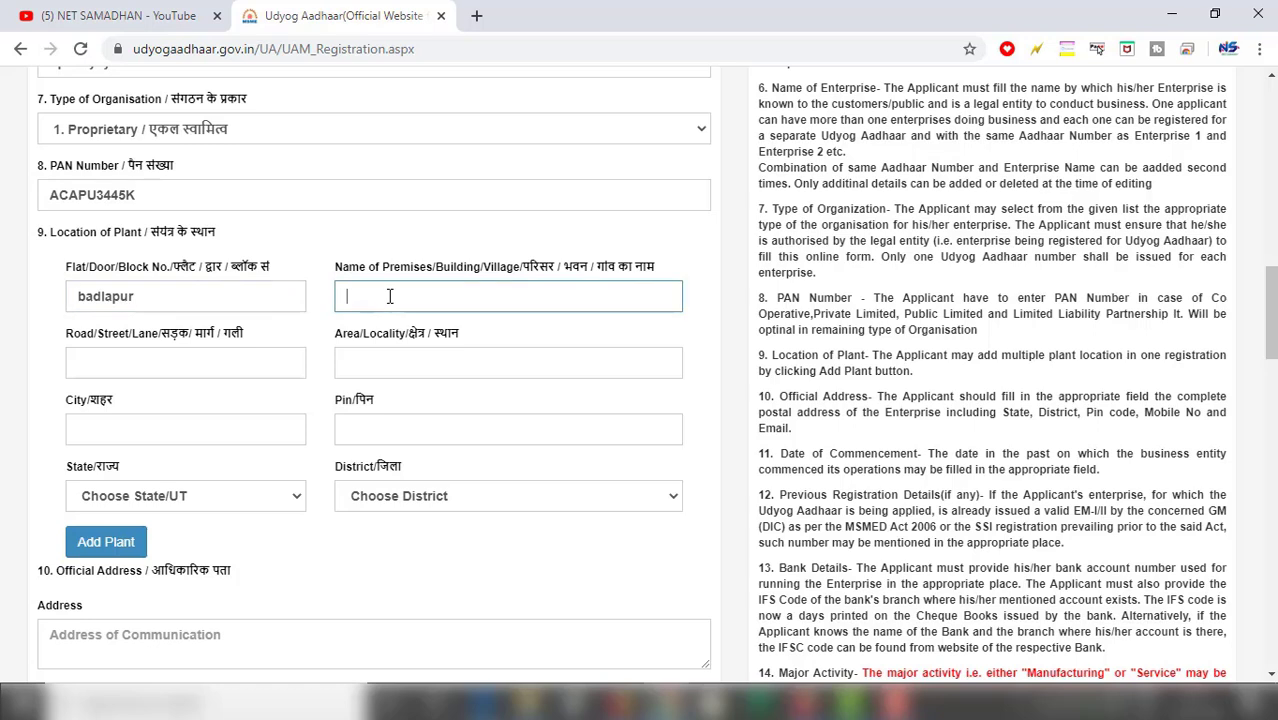
text(vadalapur)
click(357, 297)
key(BackSpace)
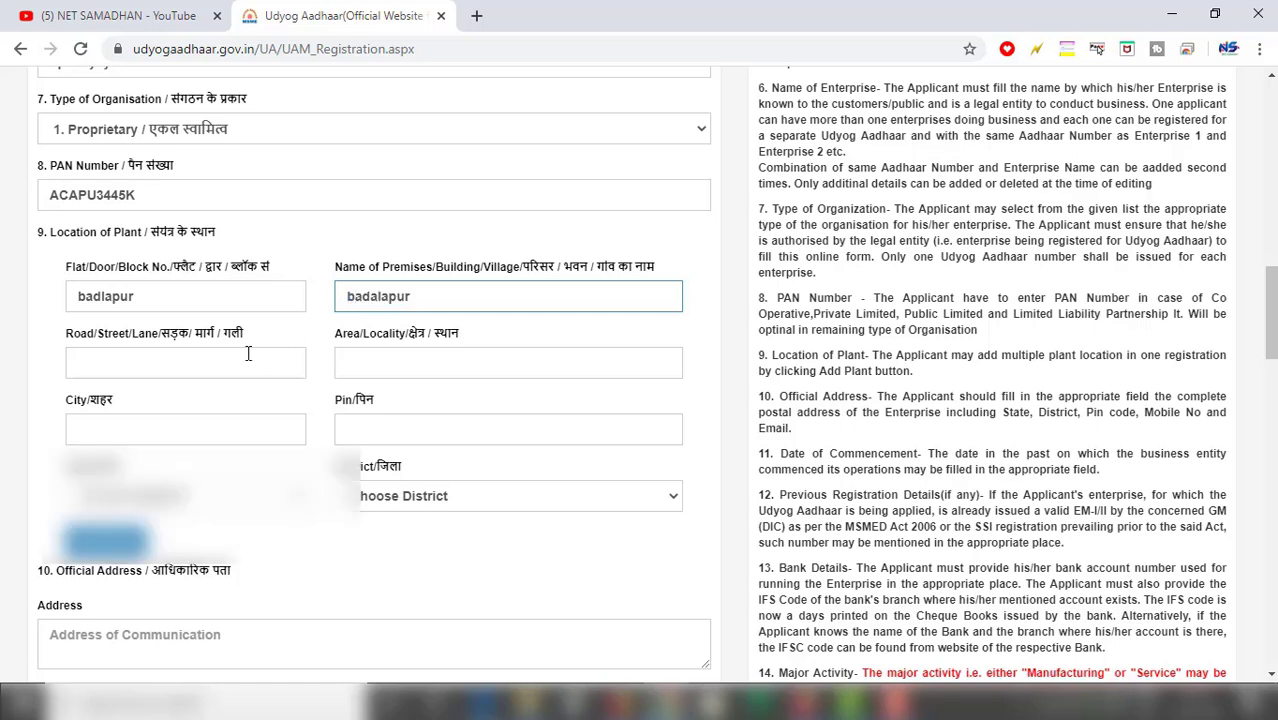
Fill in the plant's Road/Street/Lane, Area/Locality, City and Pin code
click(216, 358)
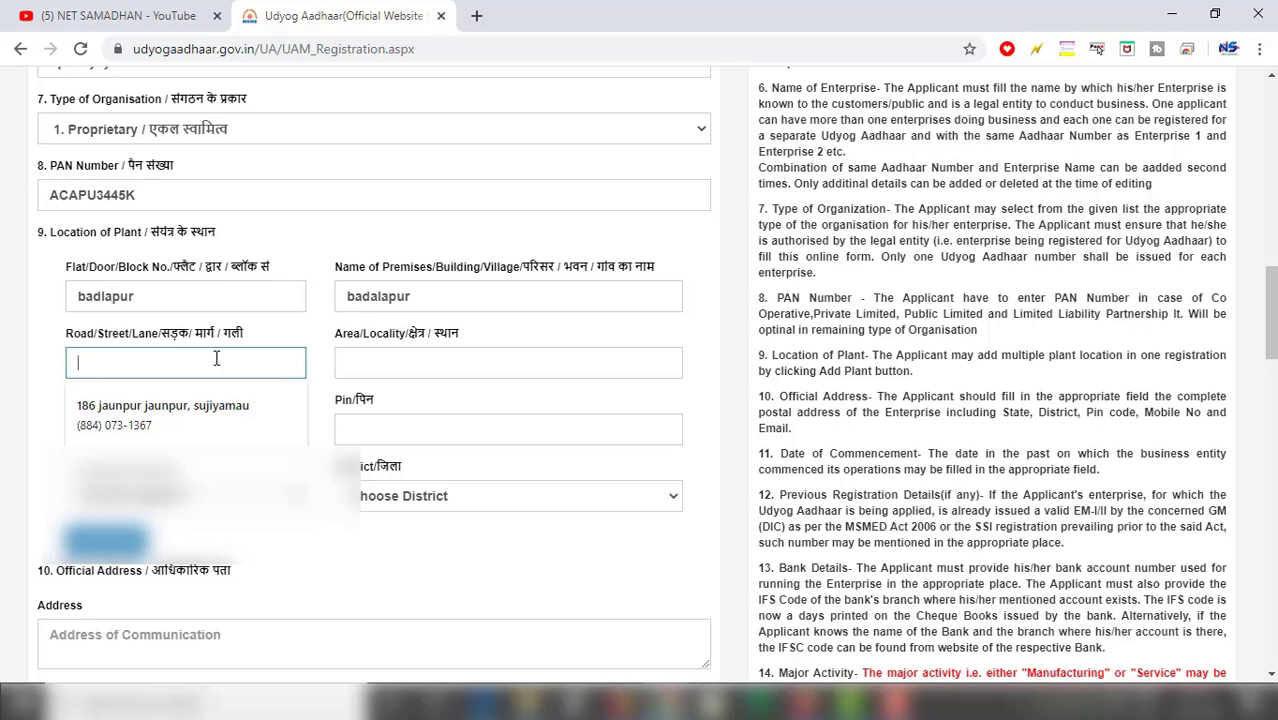
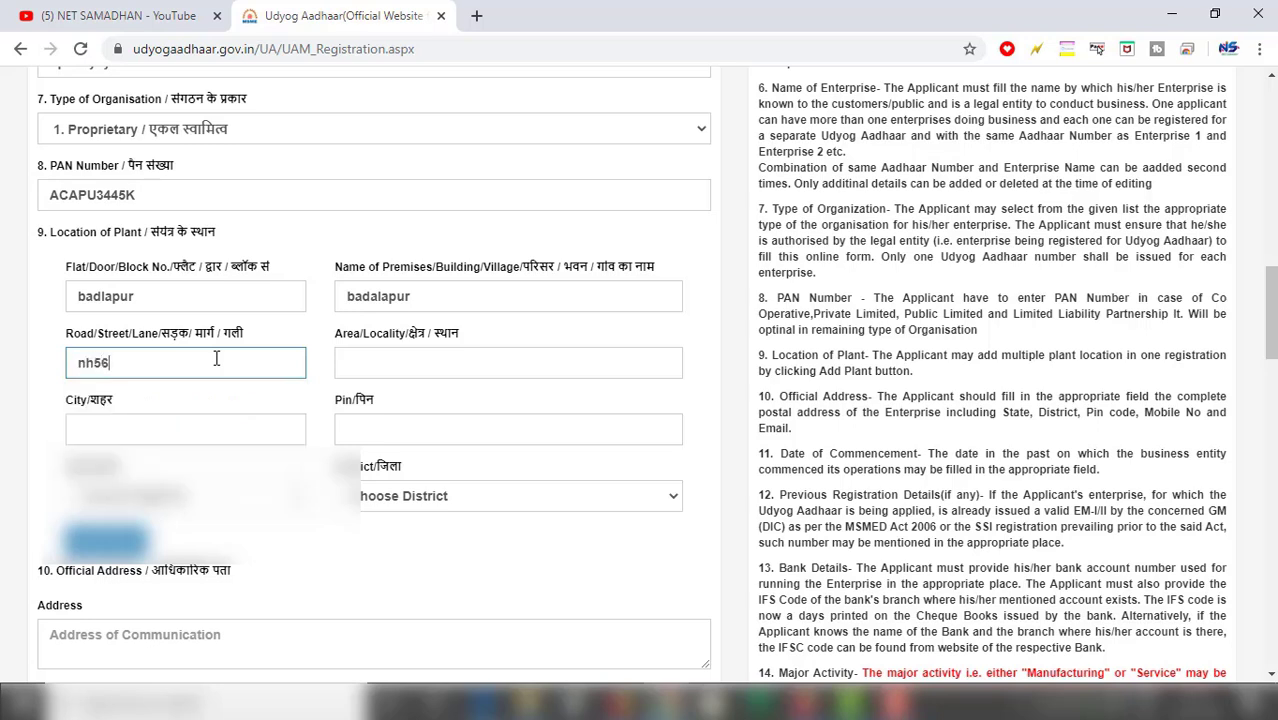
click(416, 373)
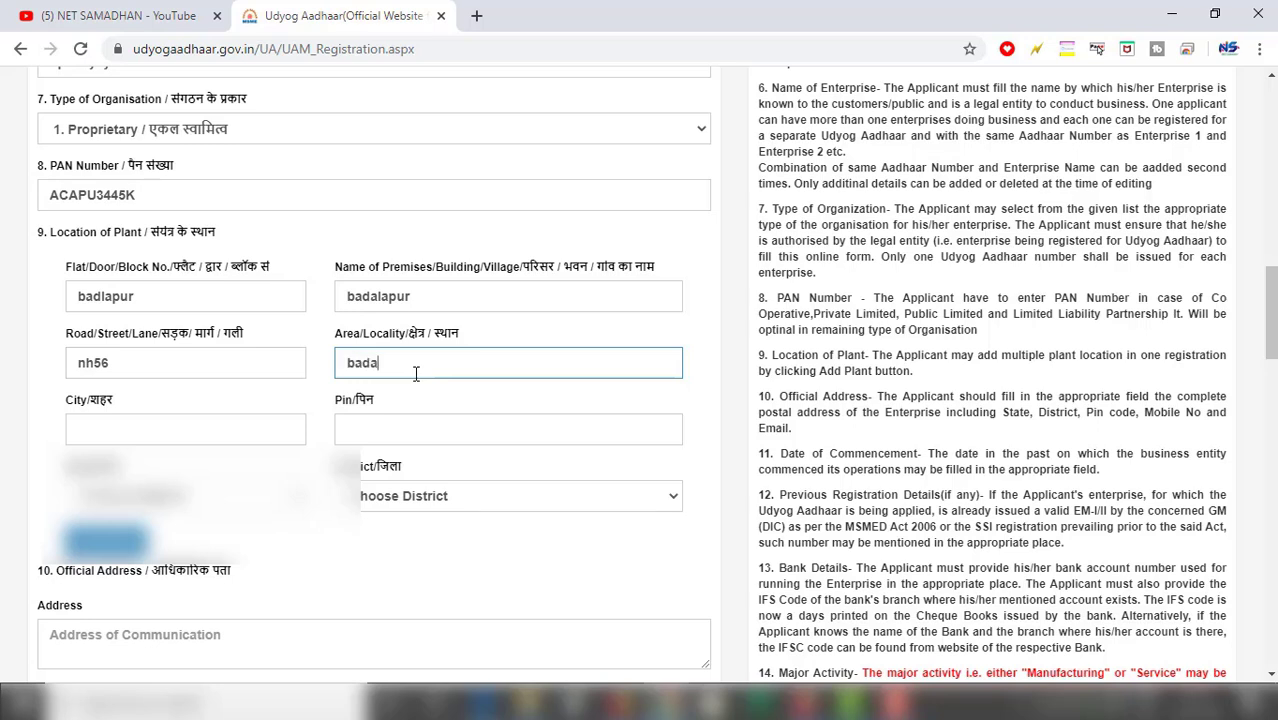
click(185, 431)
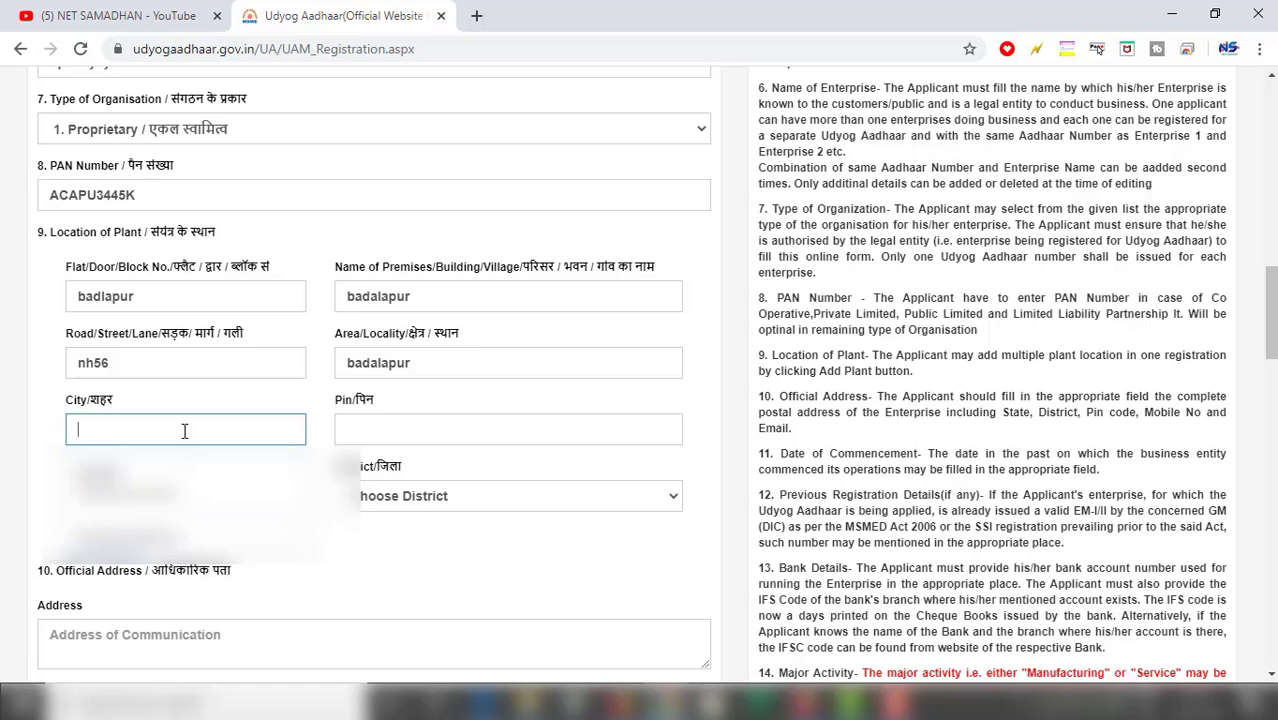
text(jaunpur)
click(404, 428)
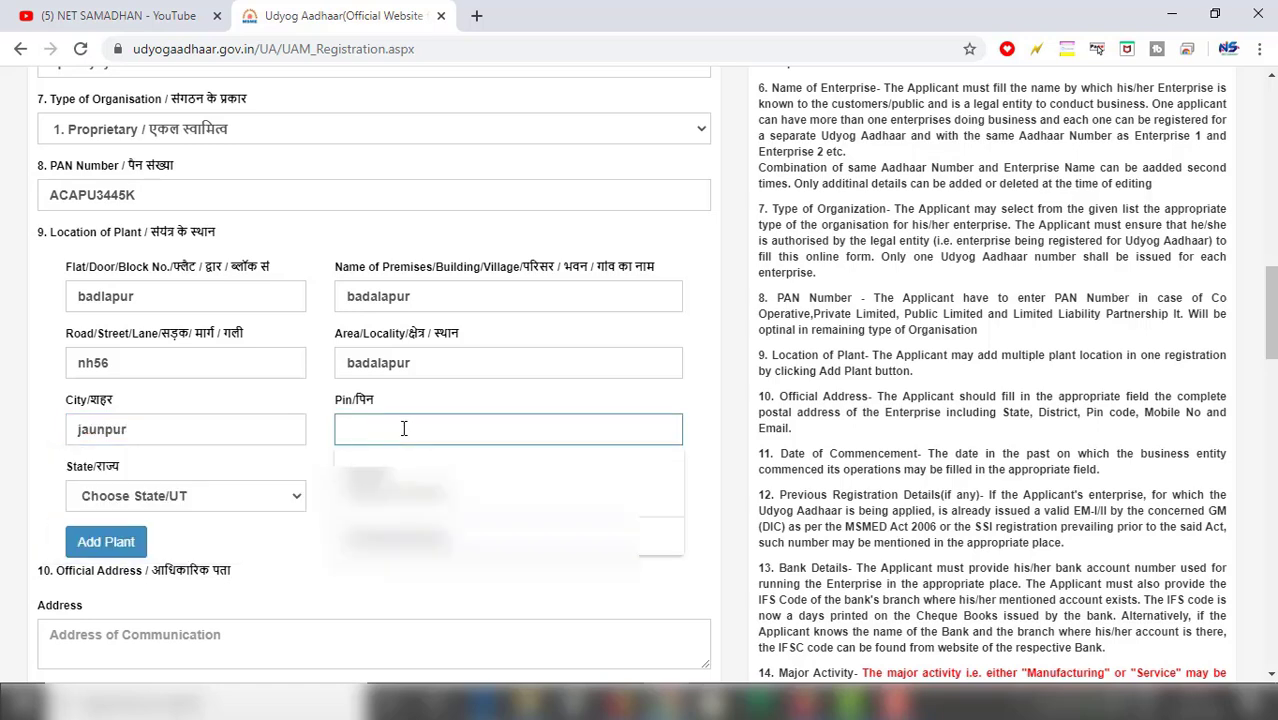
text(222001)
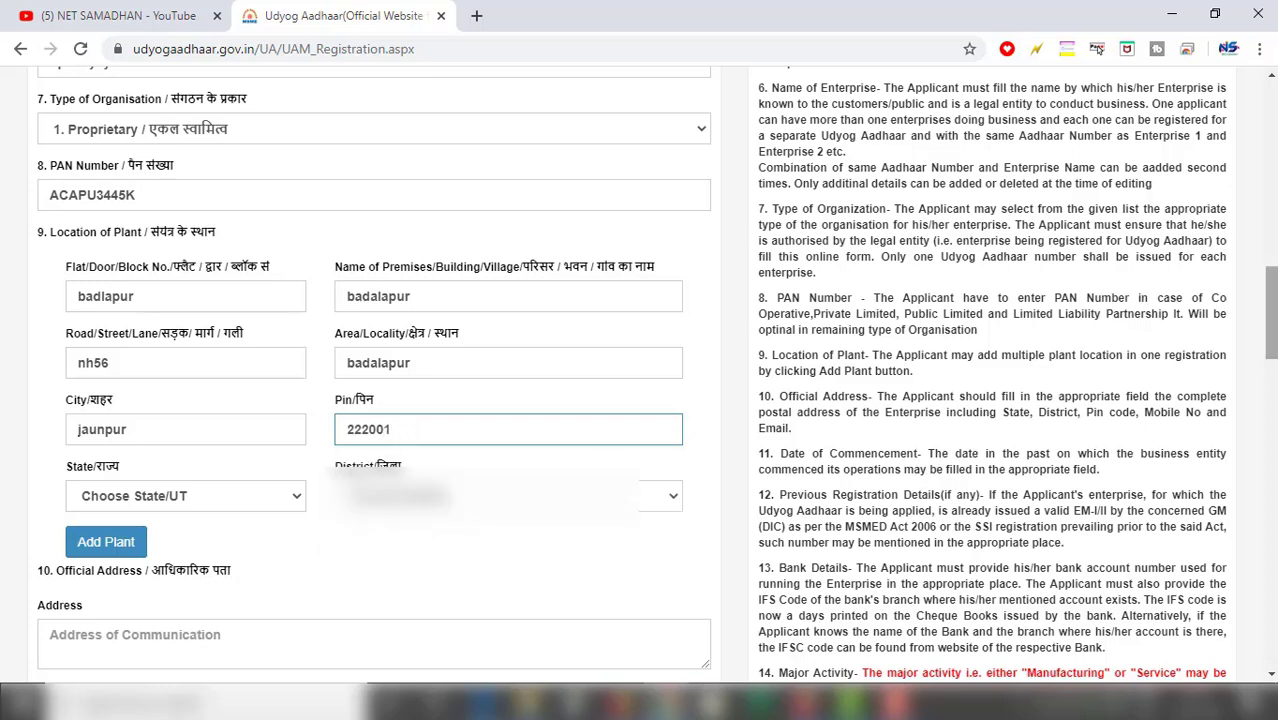
scroll(640, 380, down, 2)
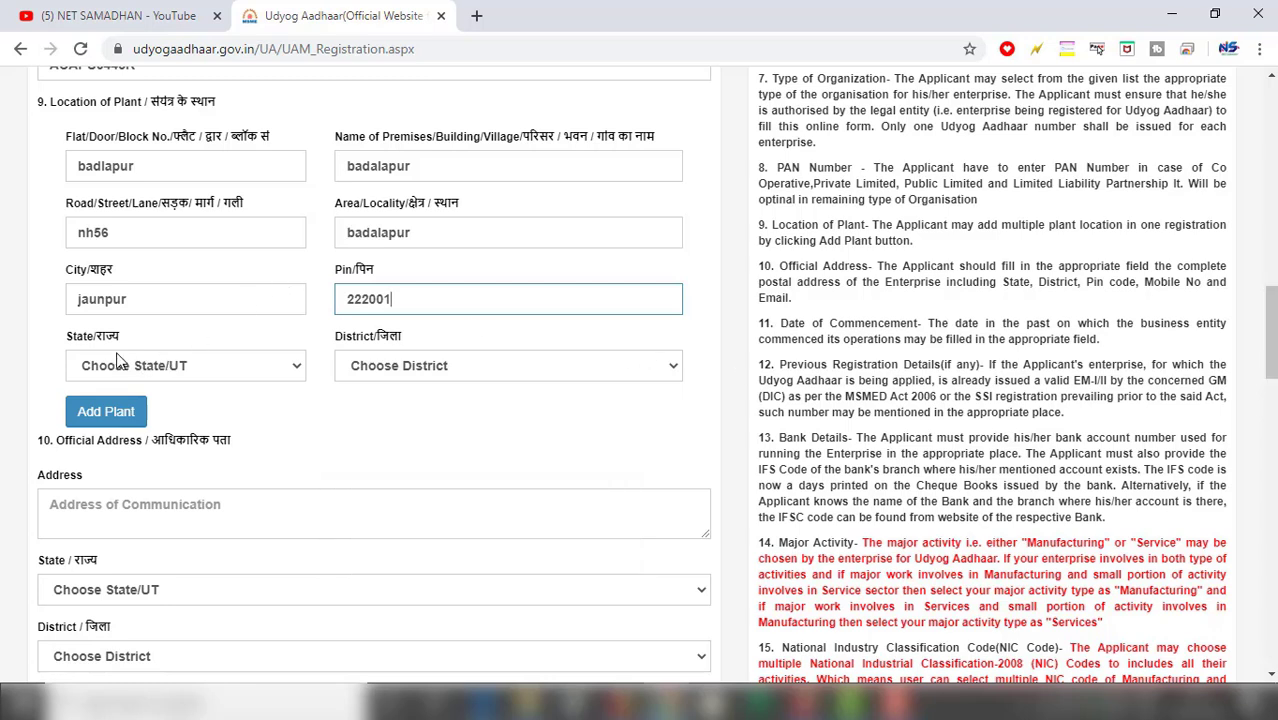
click(79, 174)
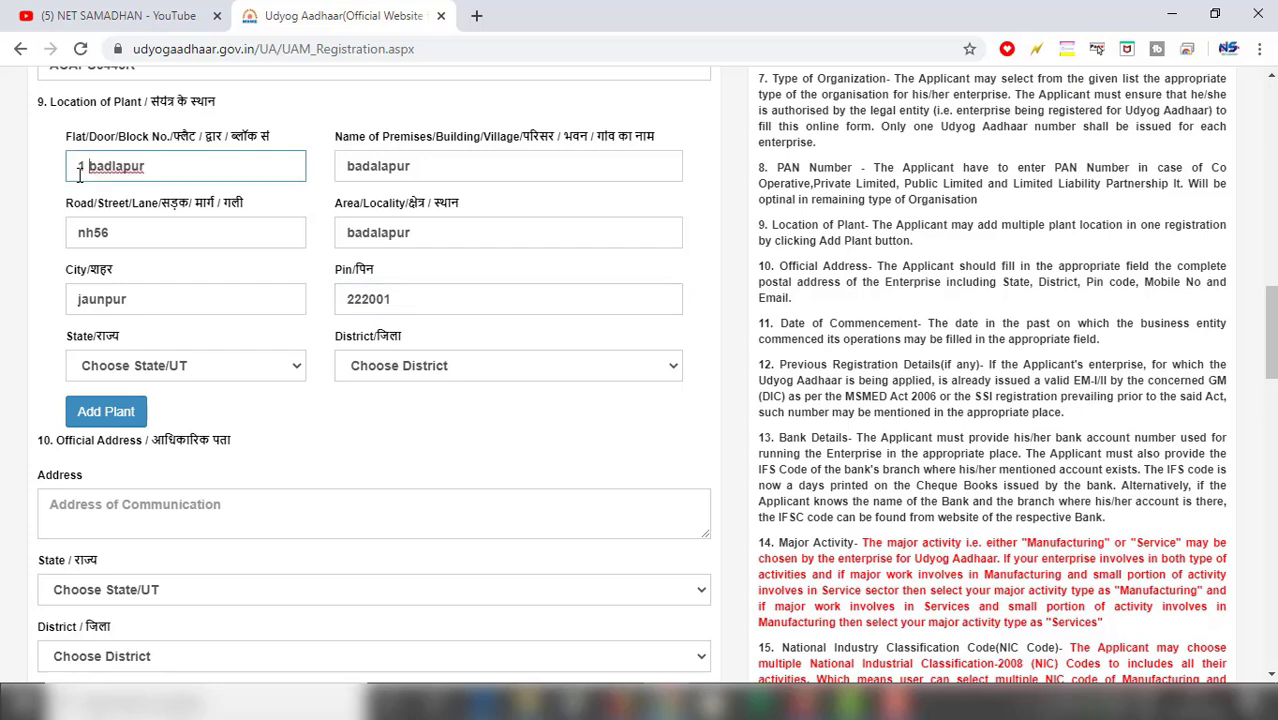
click(137, 365)
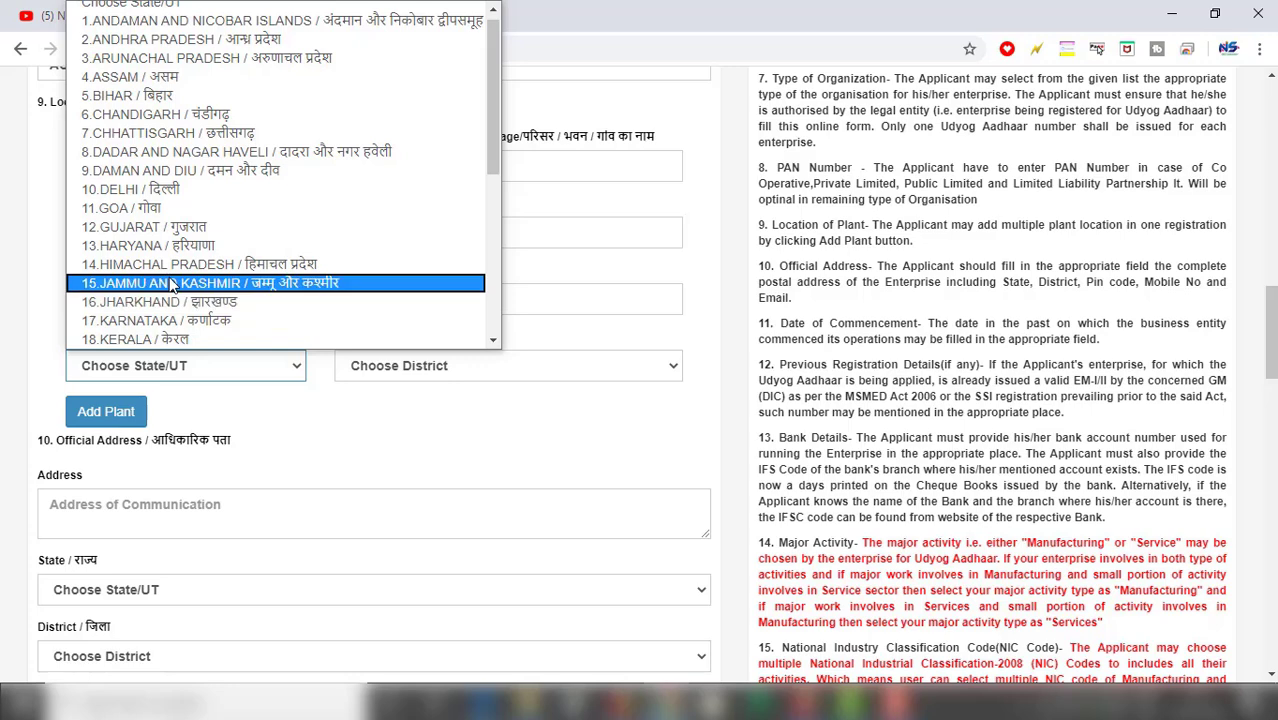
drag(492, 122, 483, 290)
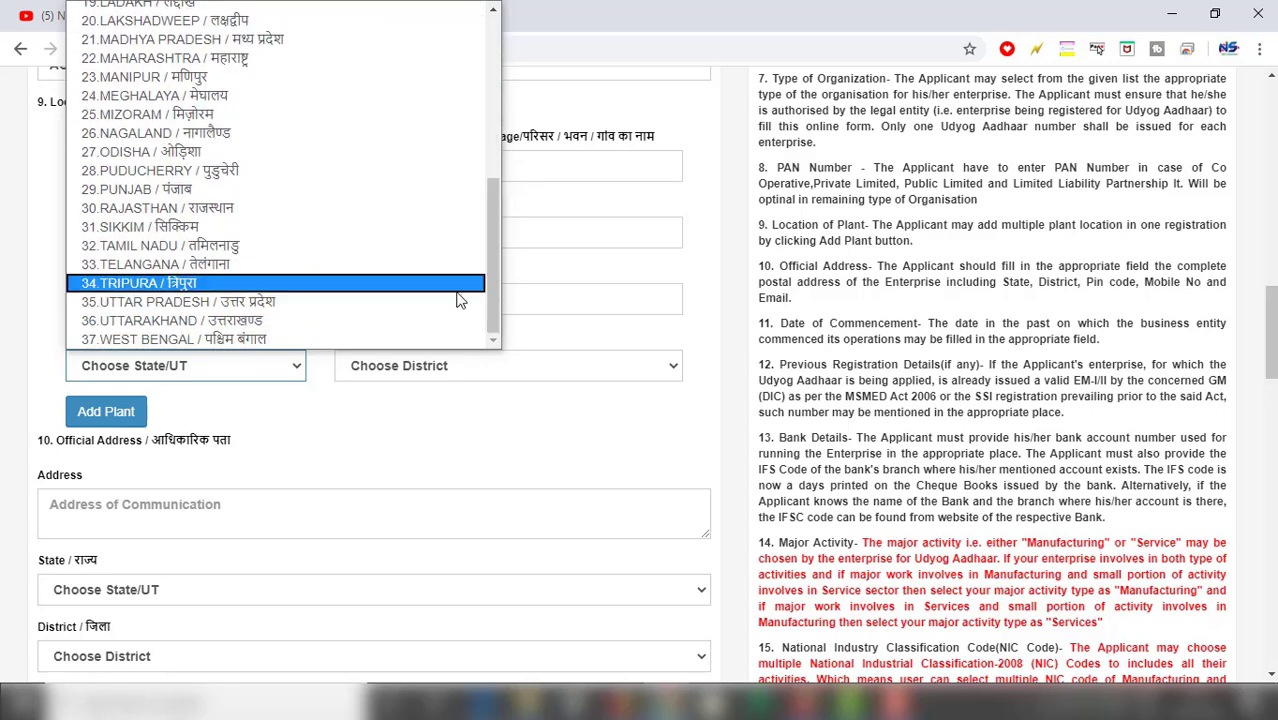
click(299, 301)
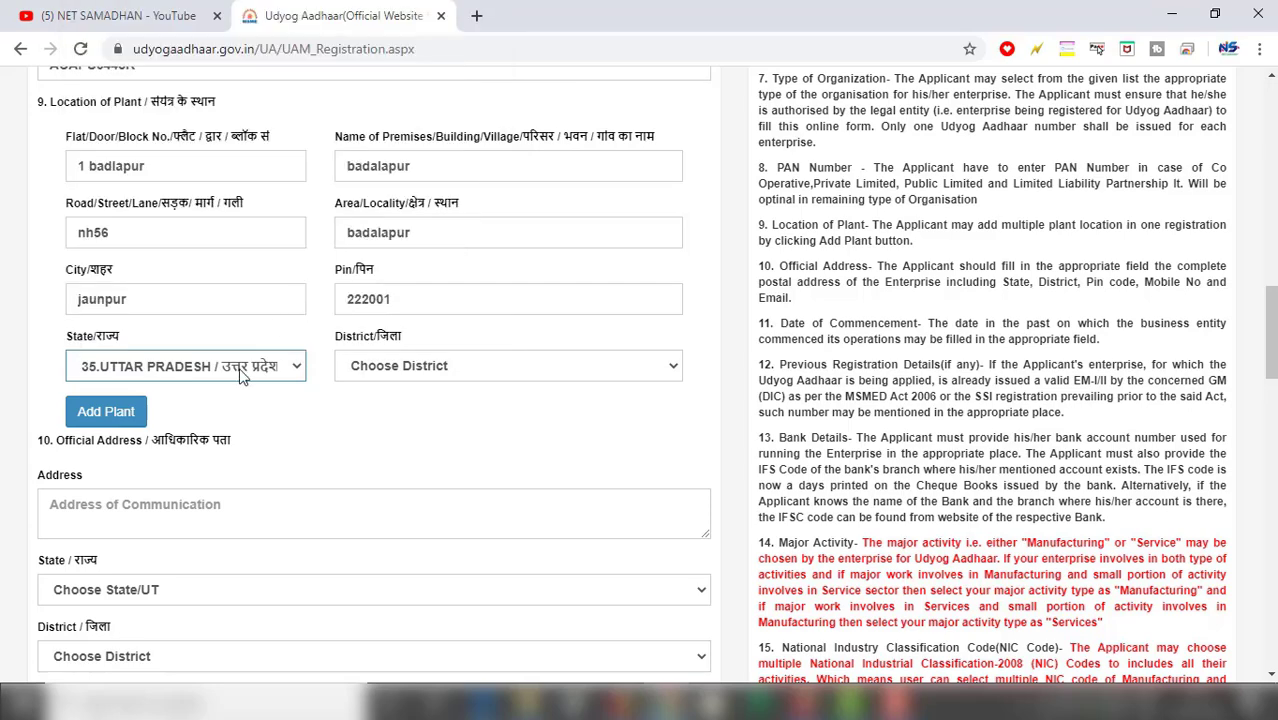
click(452, 362)
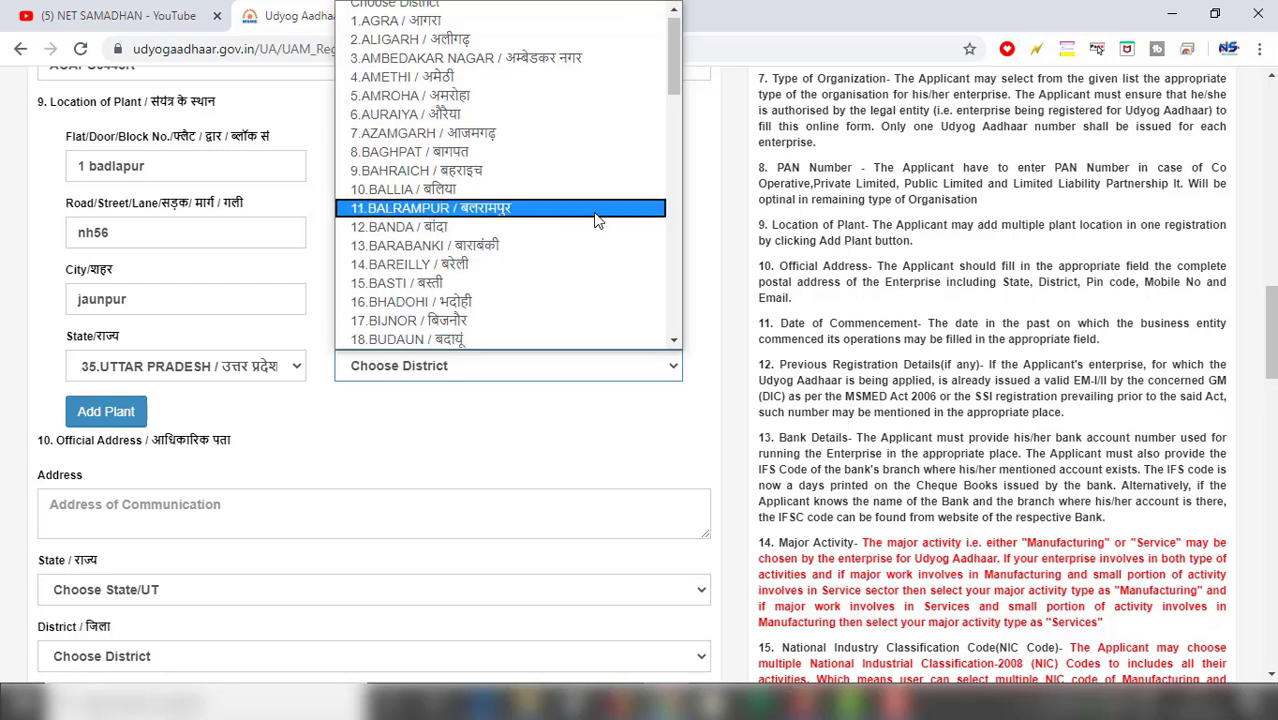
drag(667, 71, 674, 176)
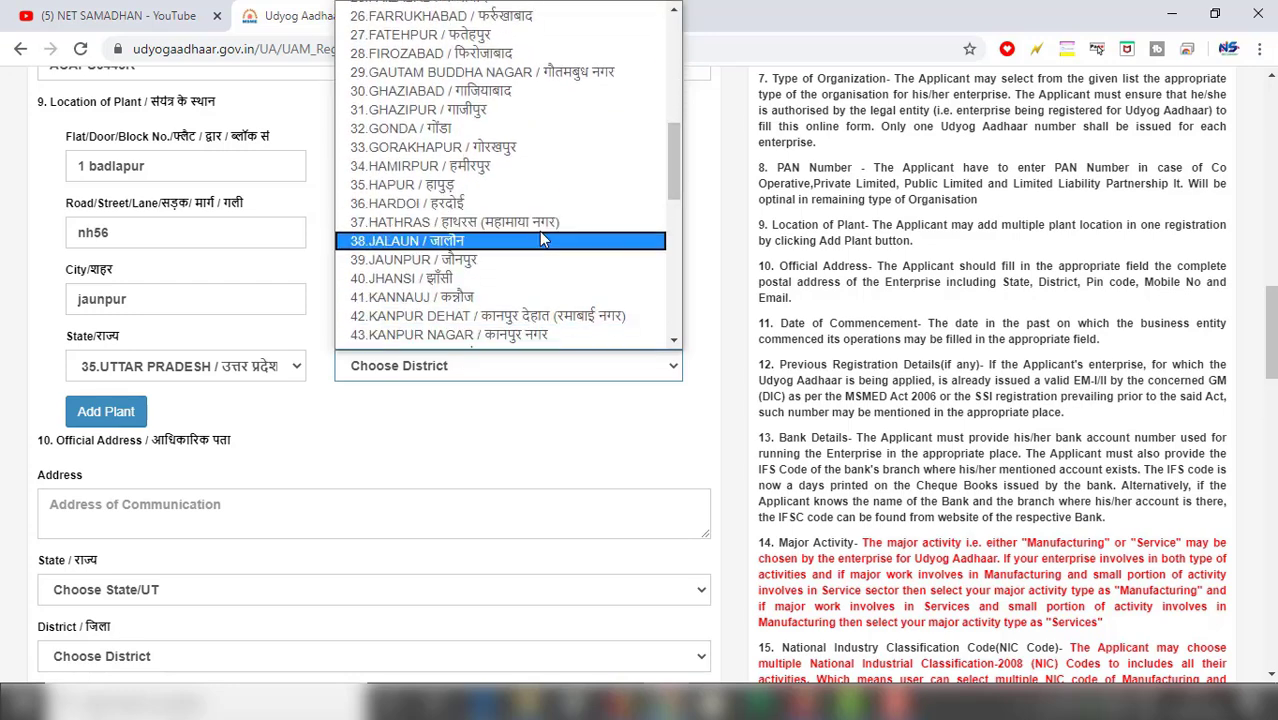
click(470, 259)
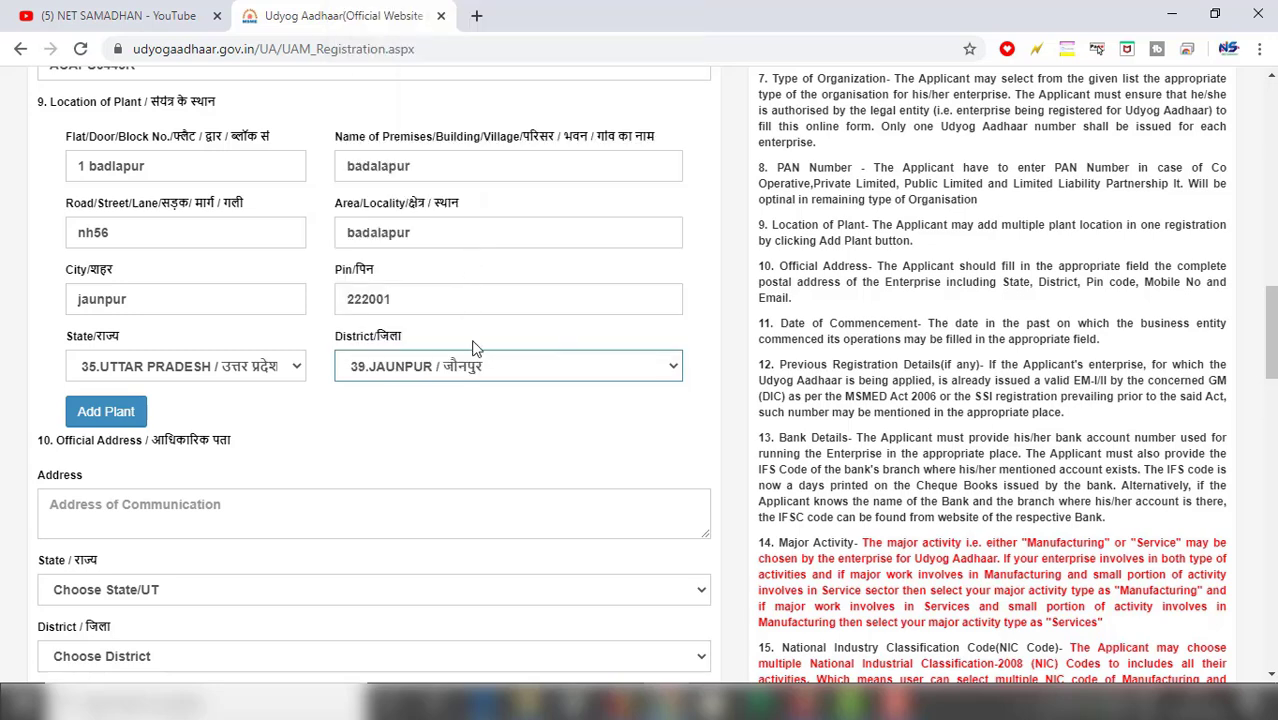
Add the plant location as row 1 of the plants table, then scroll to Official Address
click(107, 414)
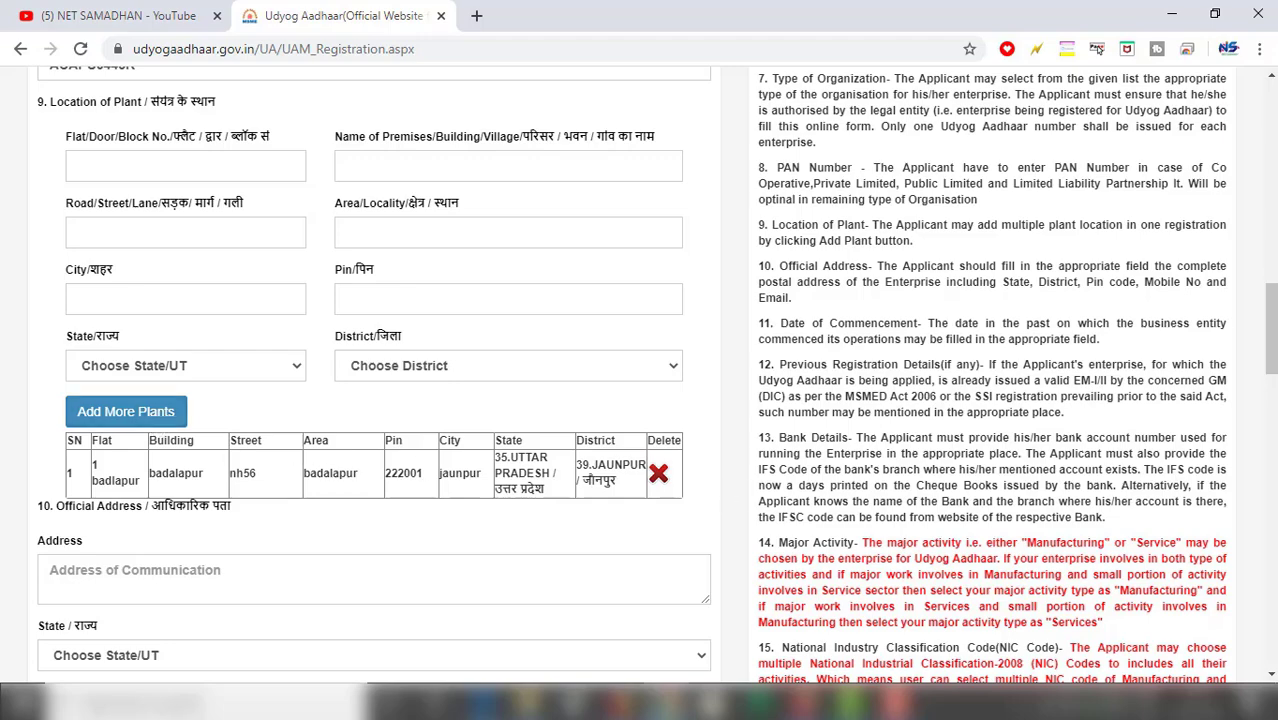
scroll(1273, 333, down, 3)
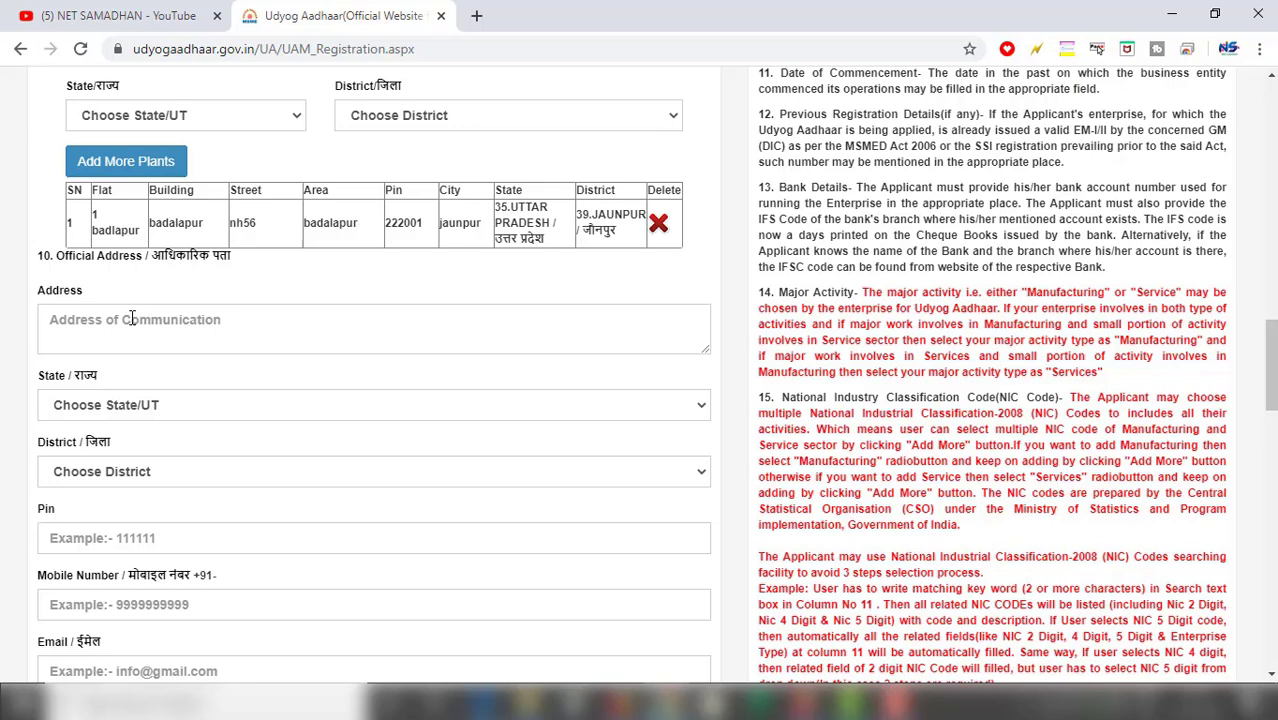
click(116, 326)
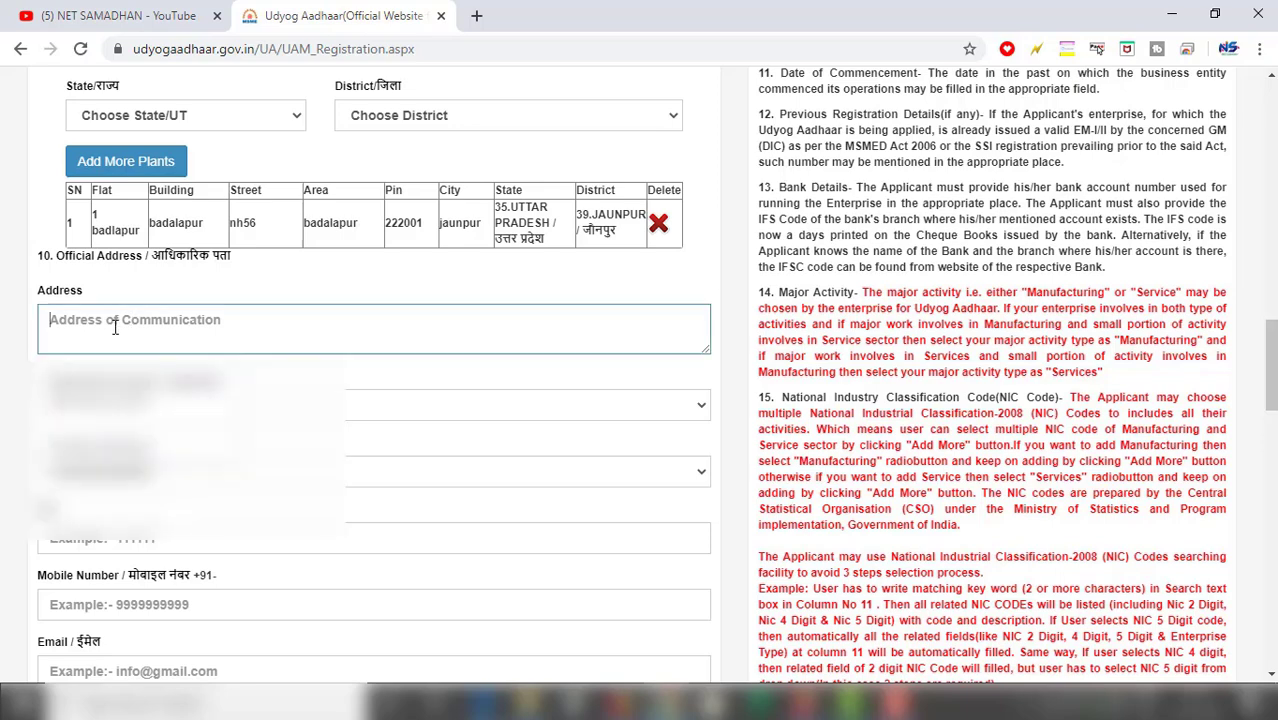
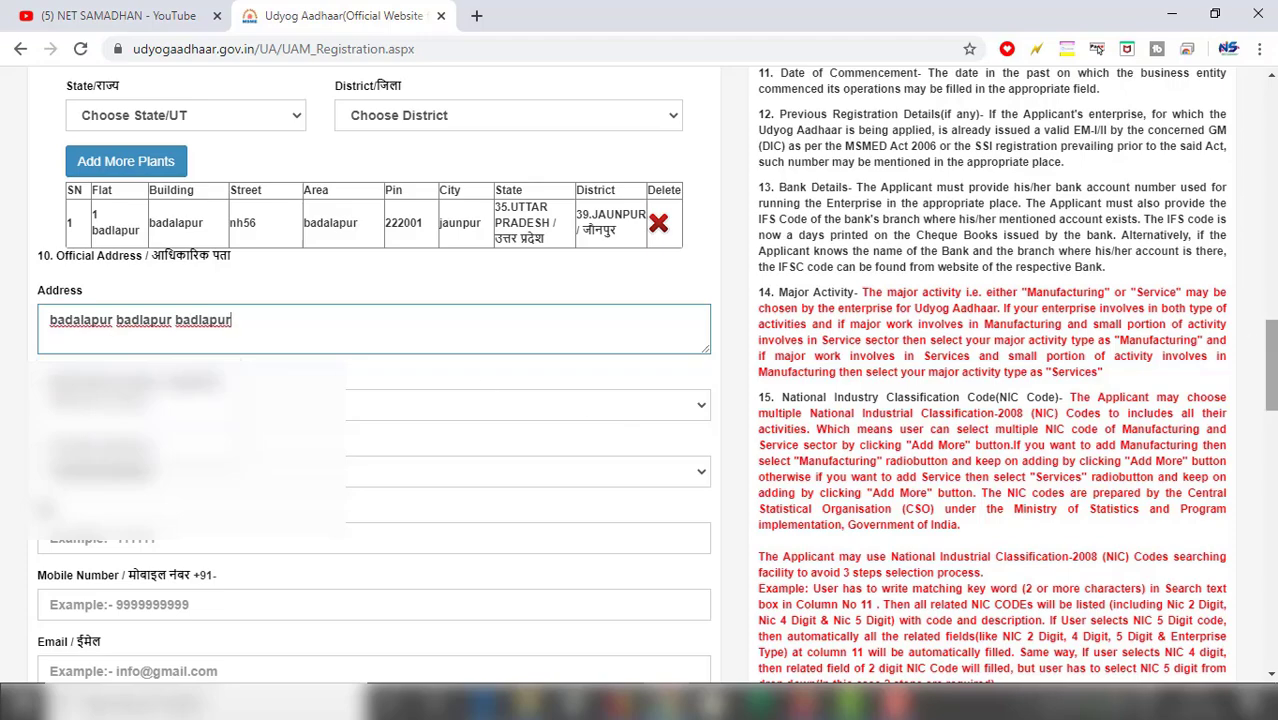
scroll(1270, 365, down, 2)
scroll(682, 208, down, 1)
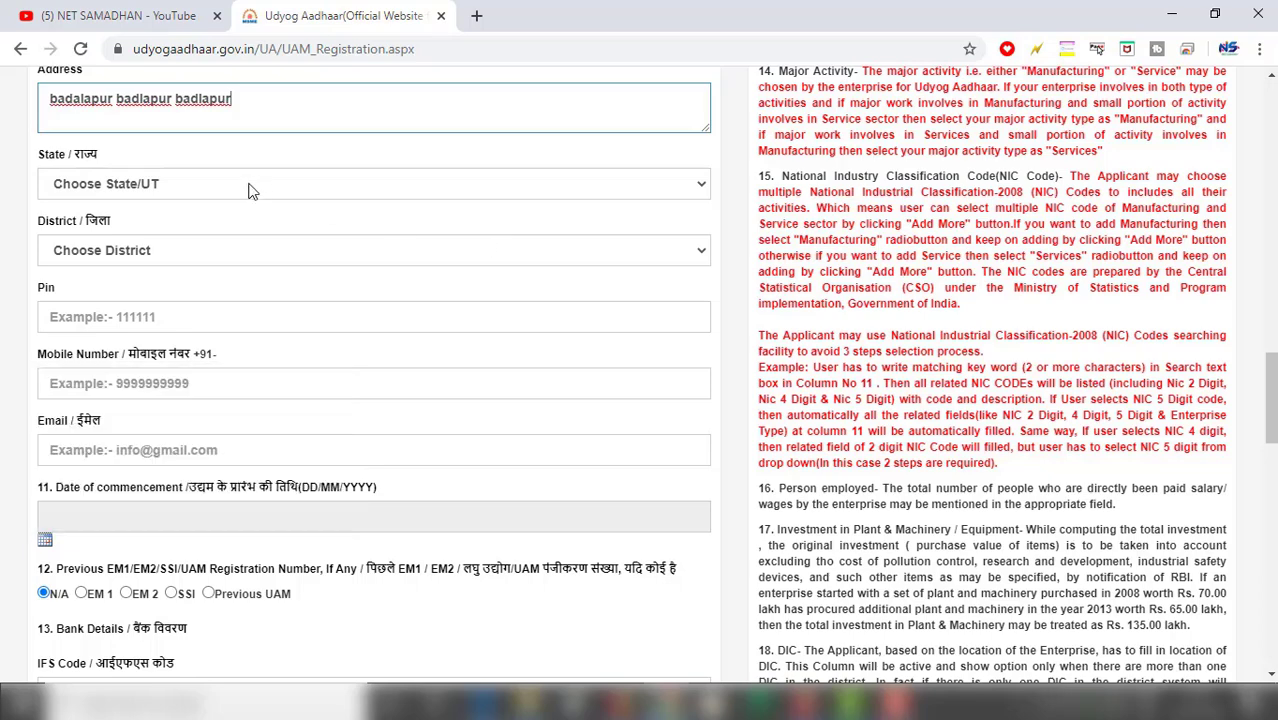
click(165, 182)
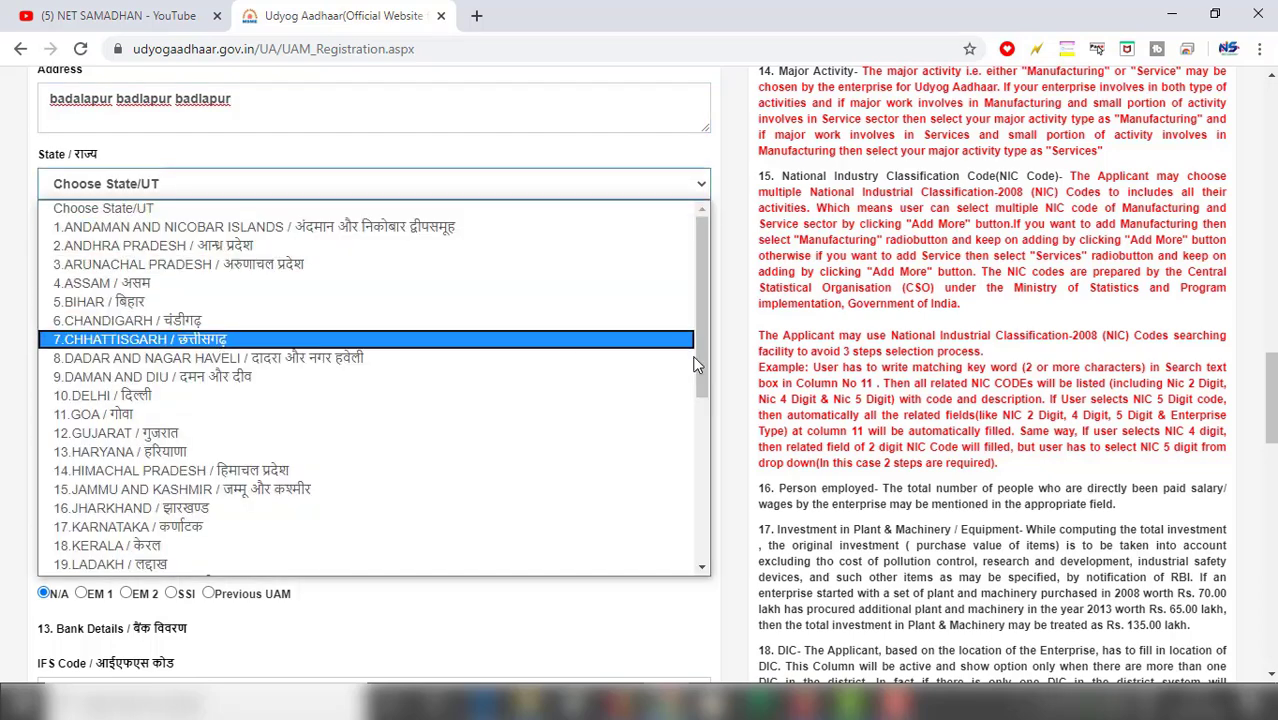
scroll(689, 553, down, 1)
scroll(689, 553, down, 3)
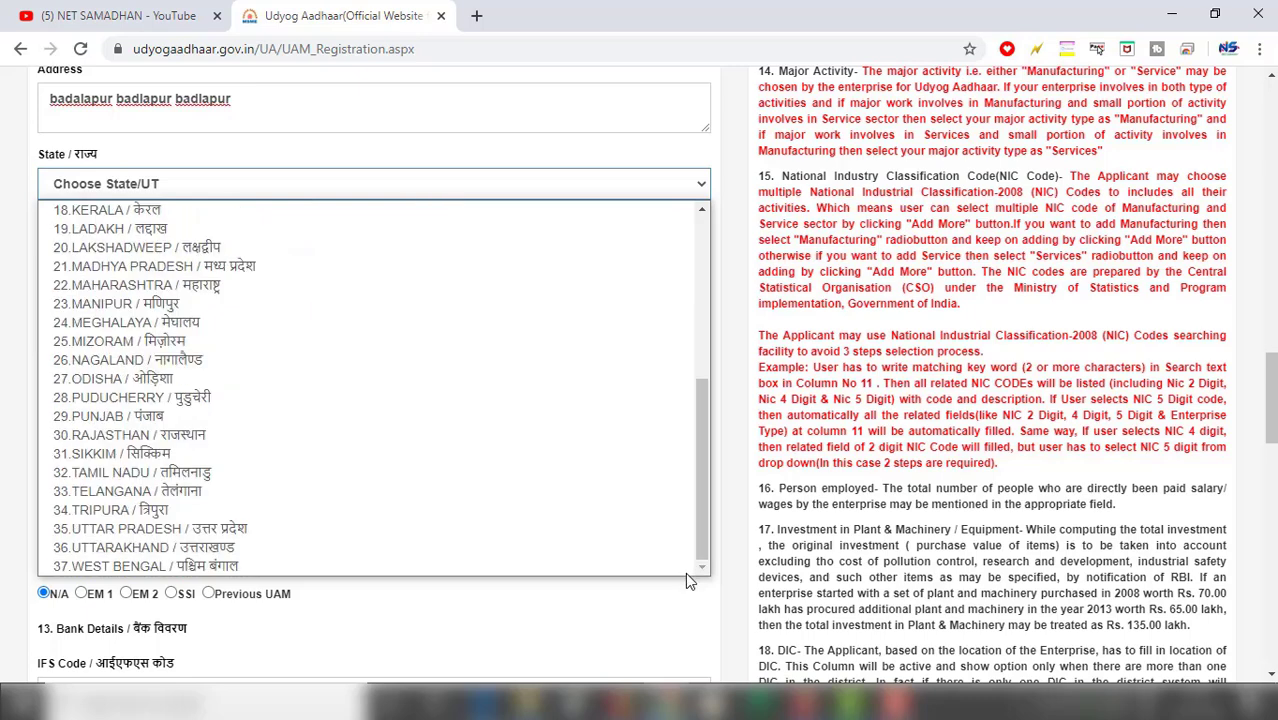
click(176, 523)
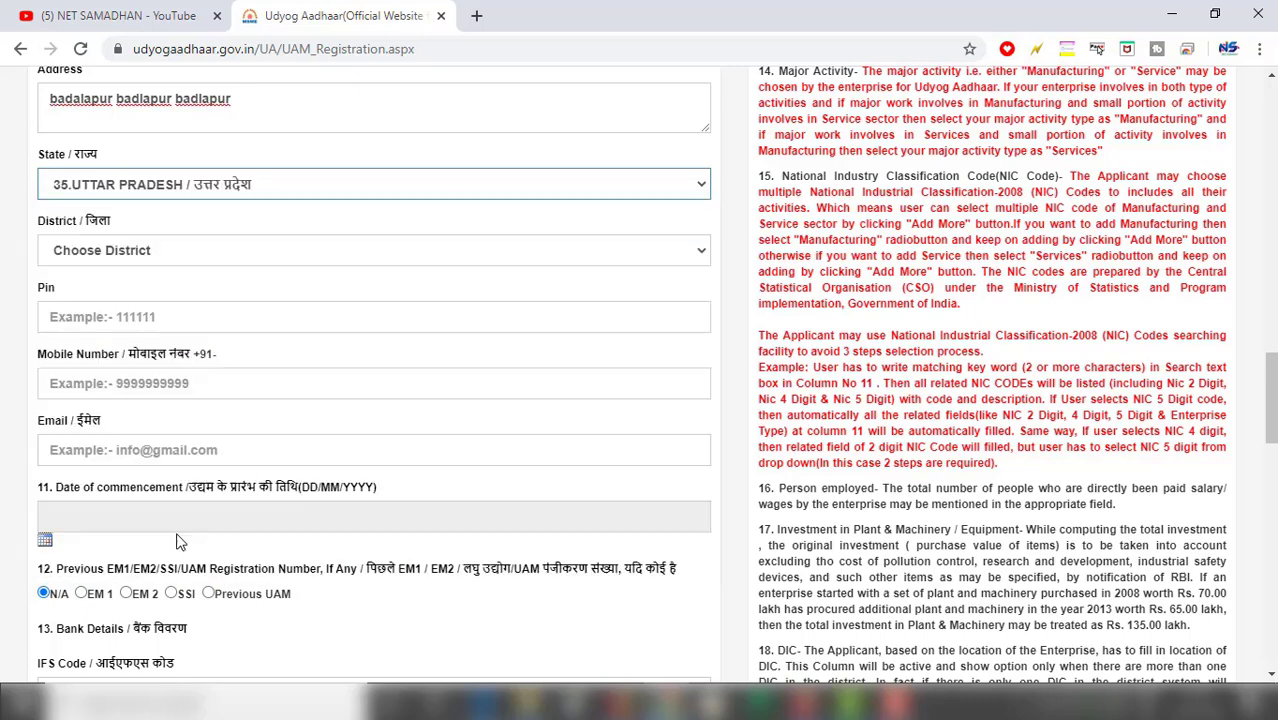
click(155, 251)
scroll(699, 406, down, 5)
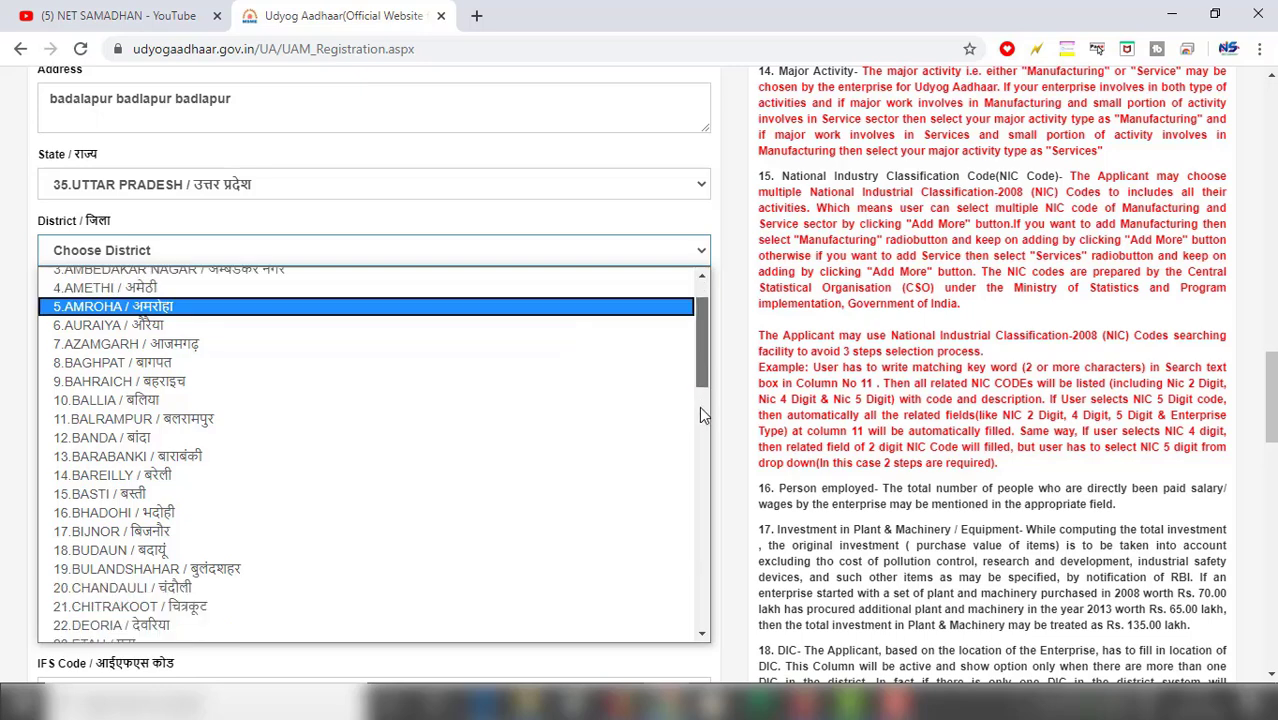
scroll(700, 455, down, 4)
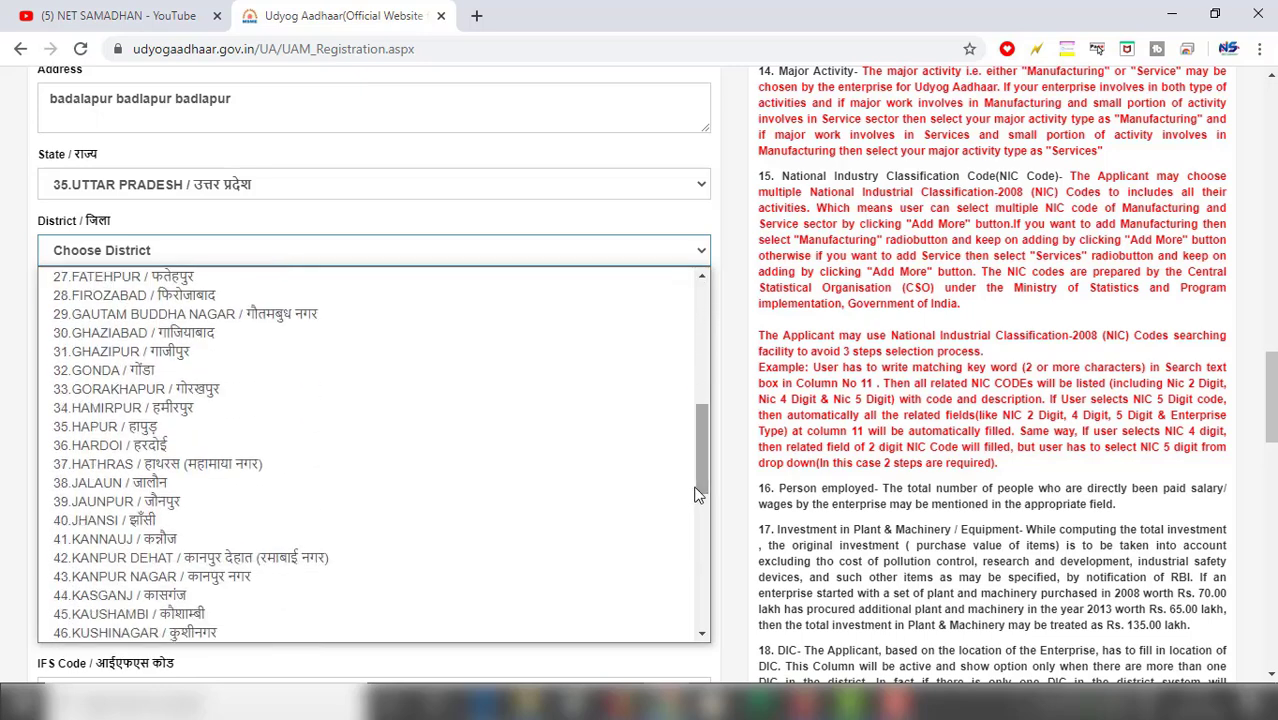
click(210, 502)
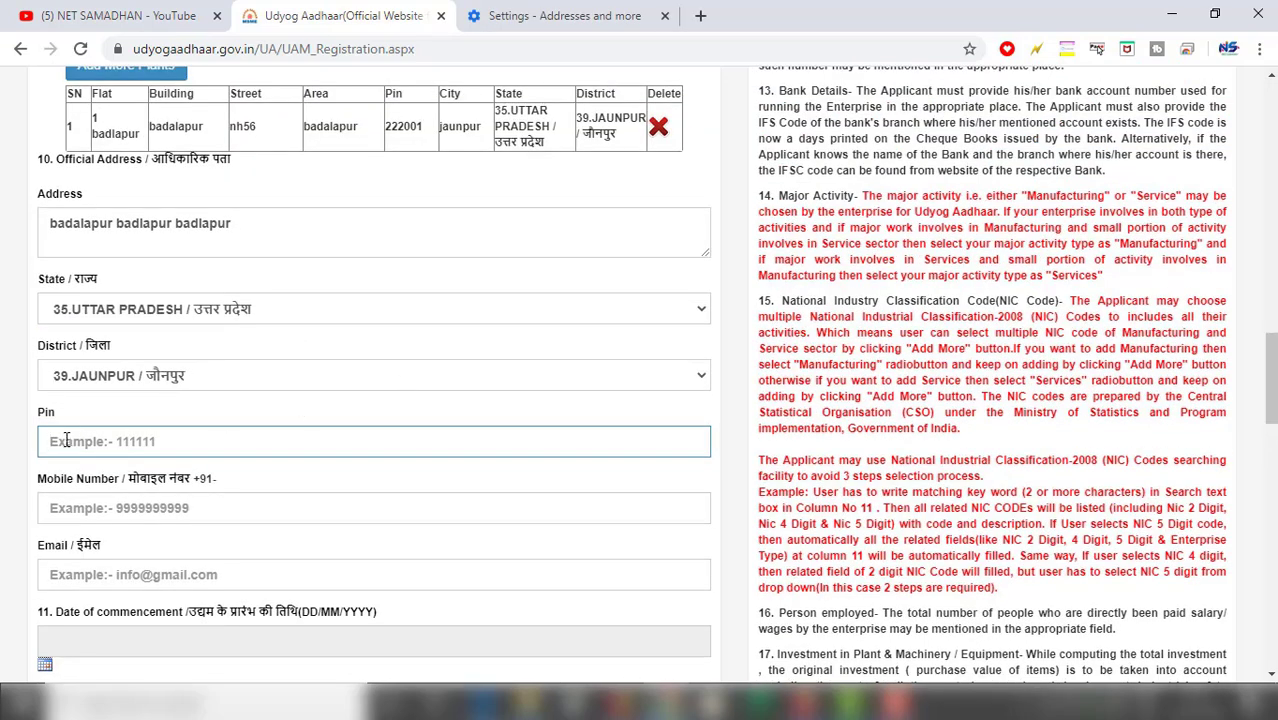
Fill in pin code 222001, then the mobile number and e-mail address for the official address
text(222001)
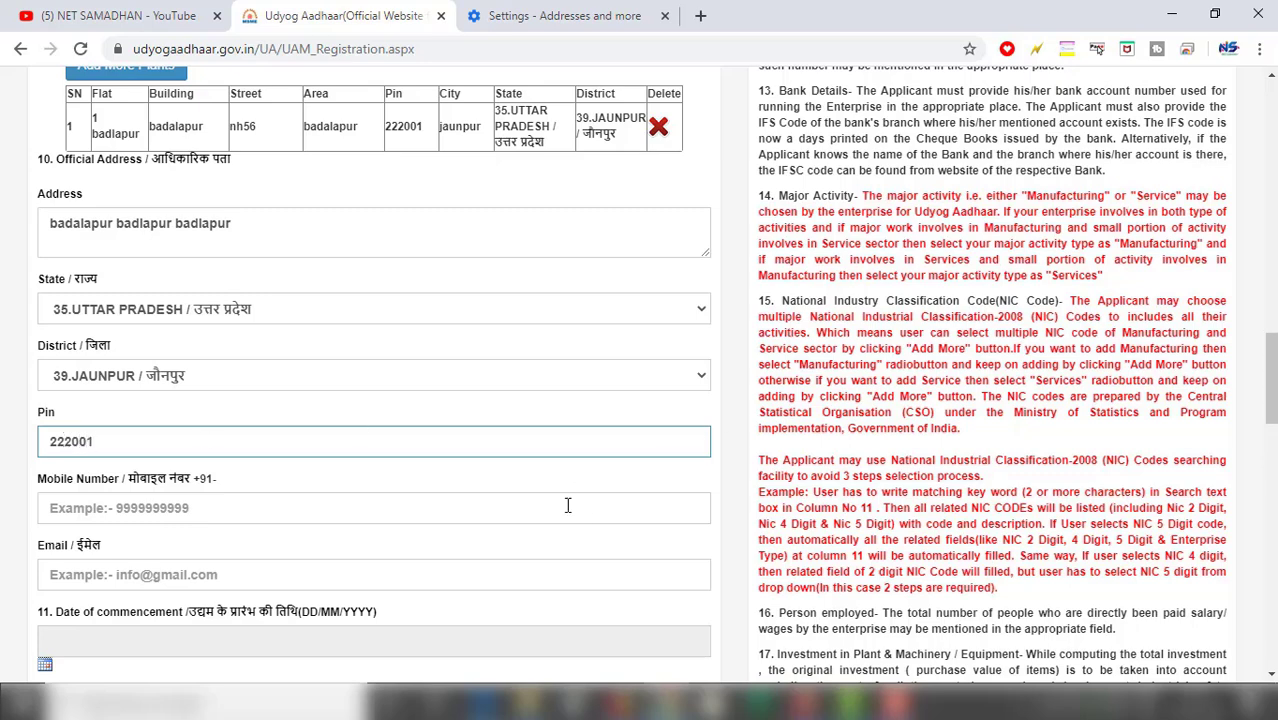
click(104, 509)
text(9)
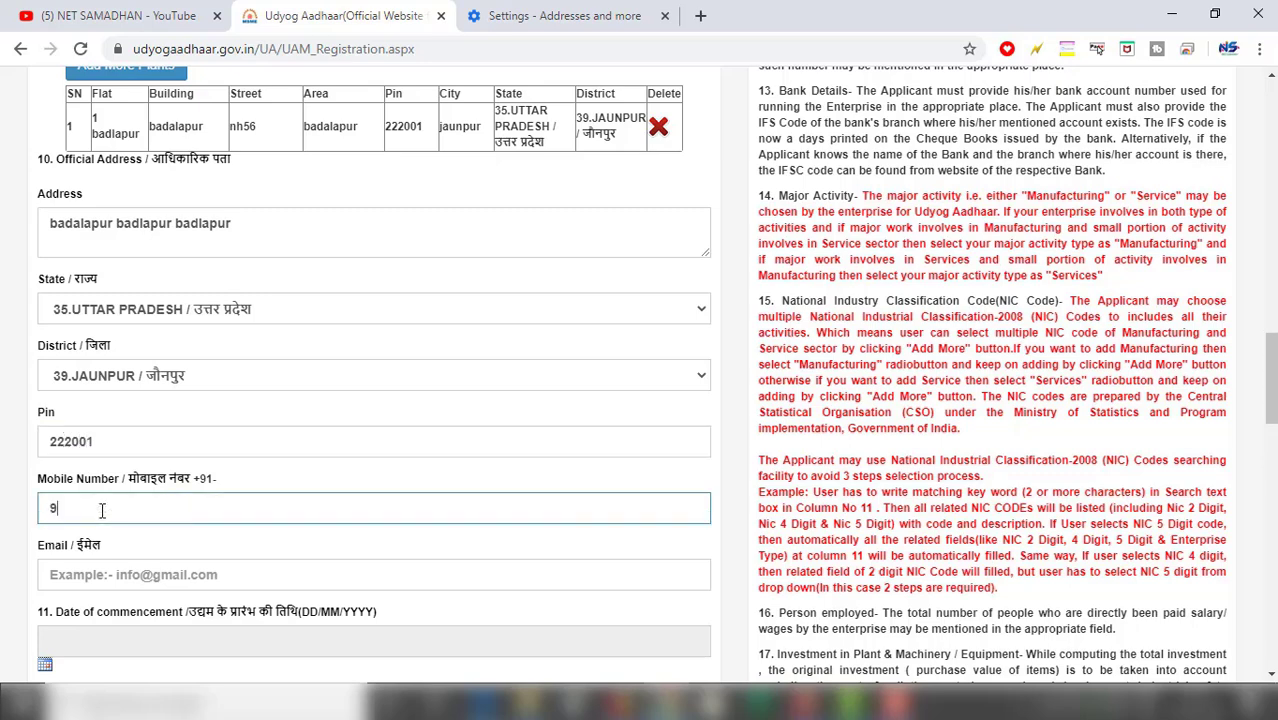
text(000000000)
scroll(1270, 380, down, 1)
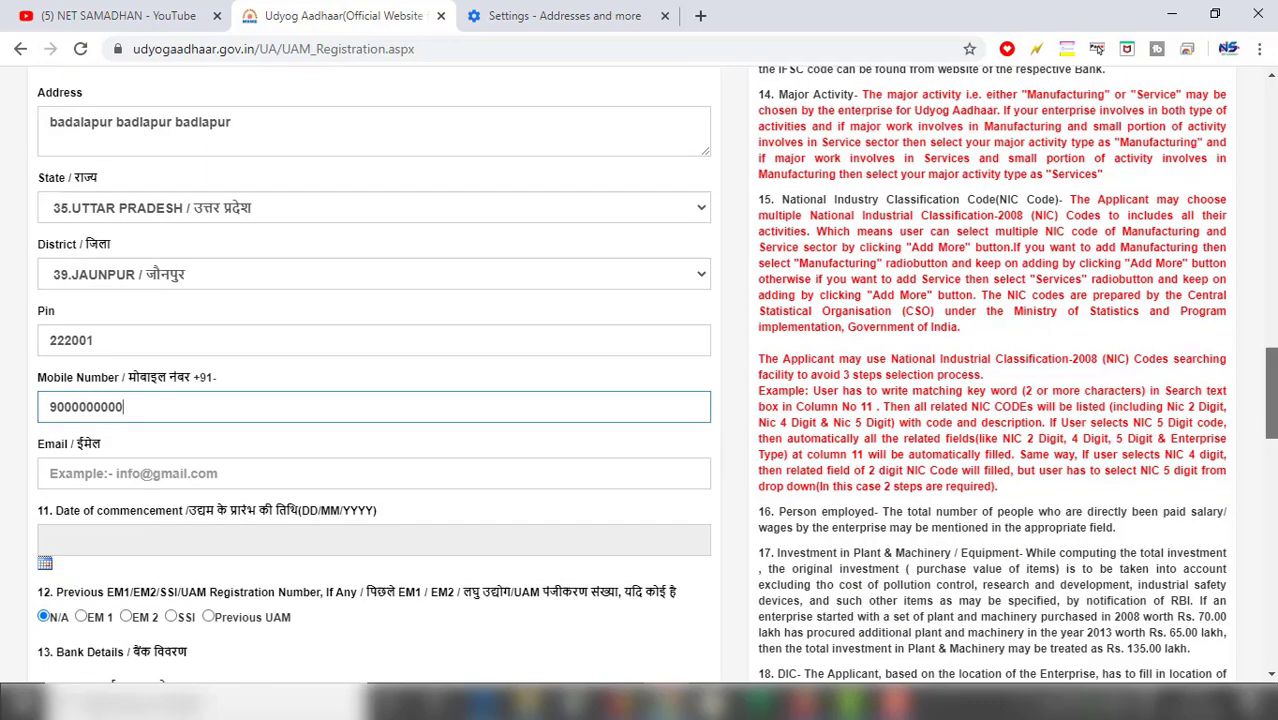
scroll(1270, 395, down, 2)
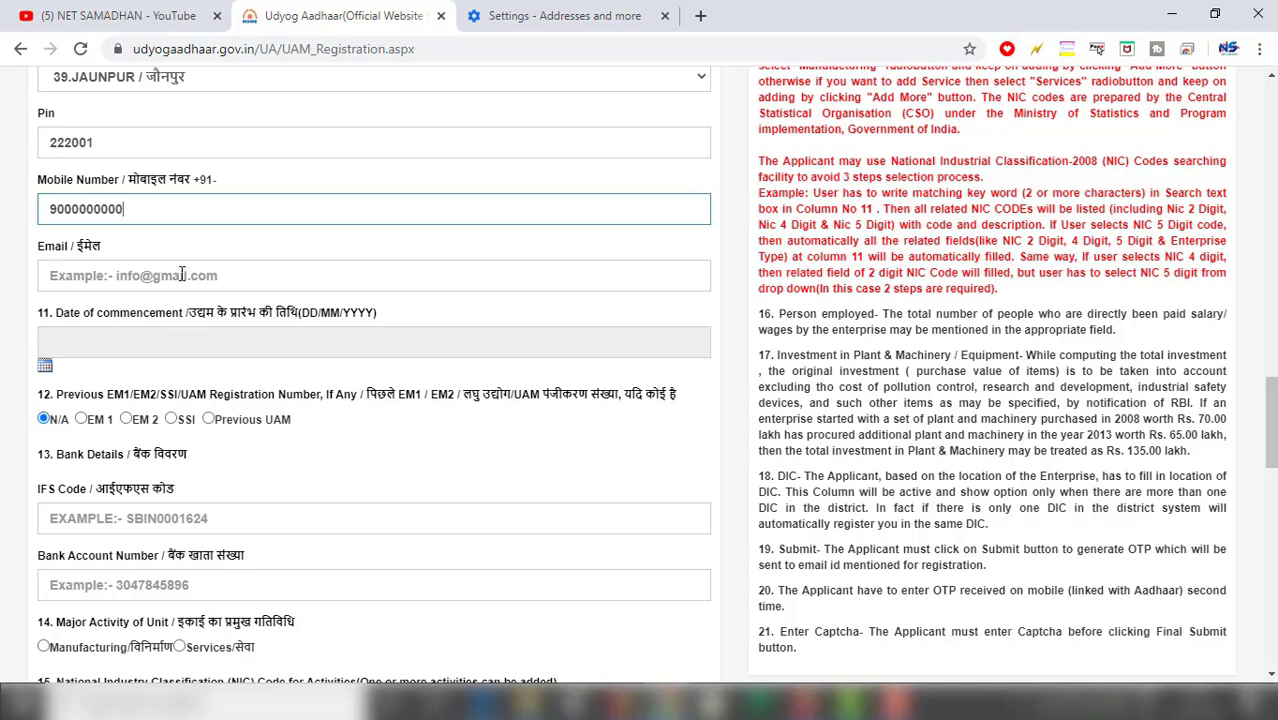
click(132, 275)
text(exa)
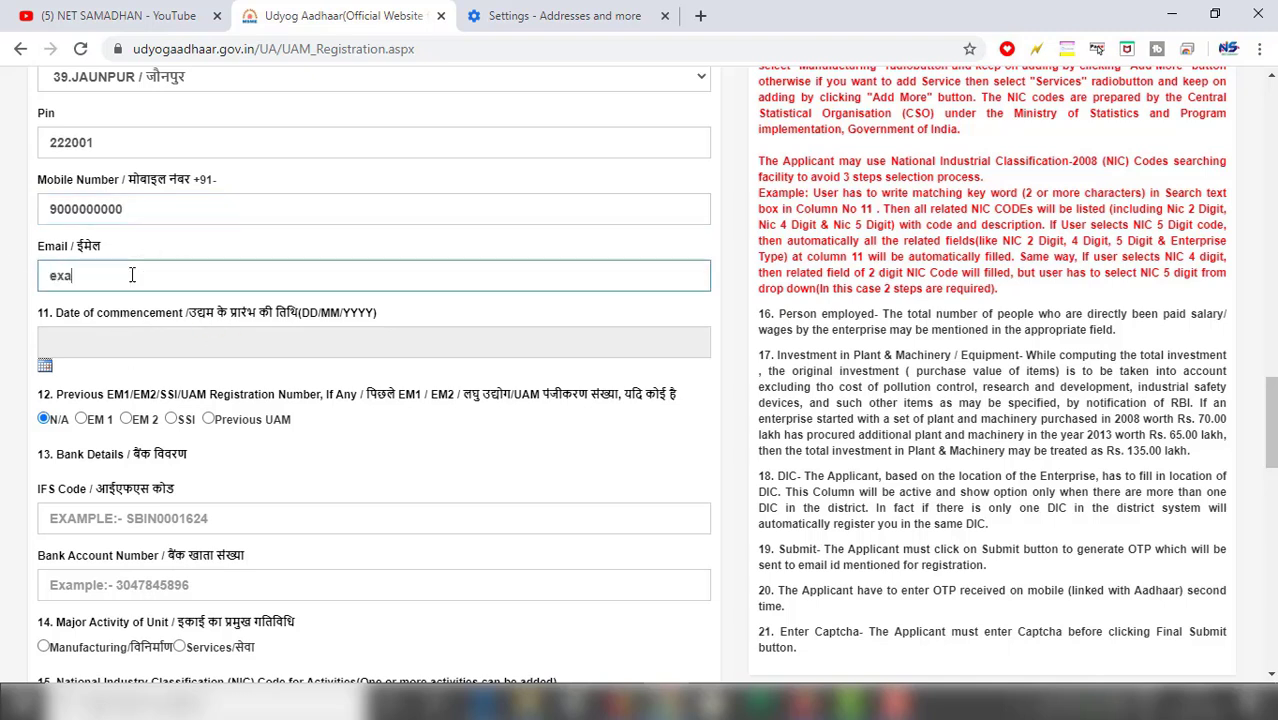
text(pmle@gmail.com)
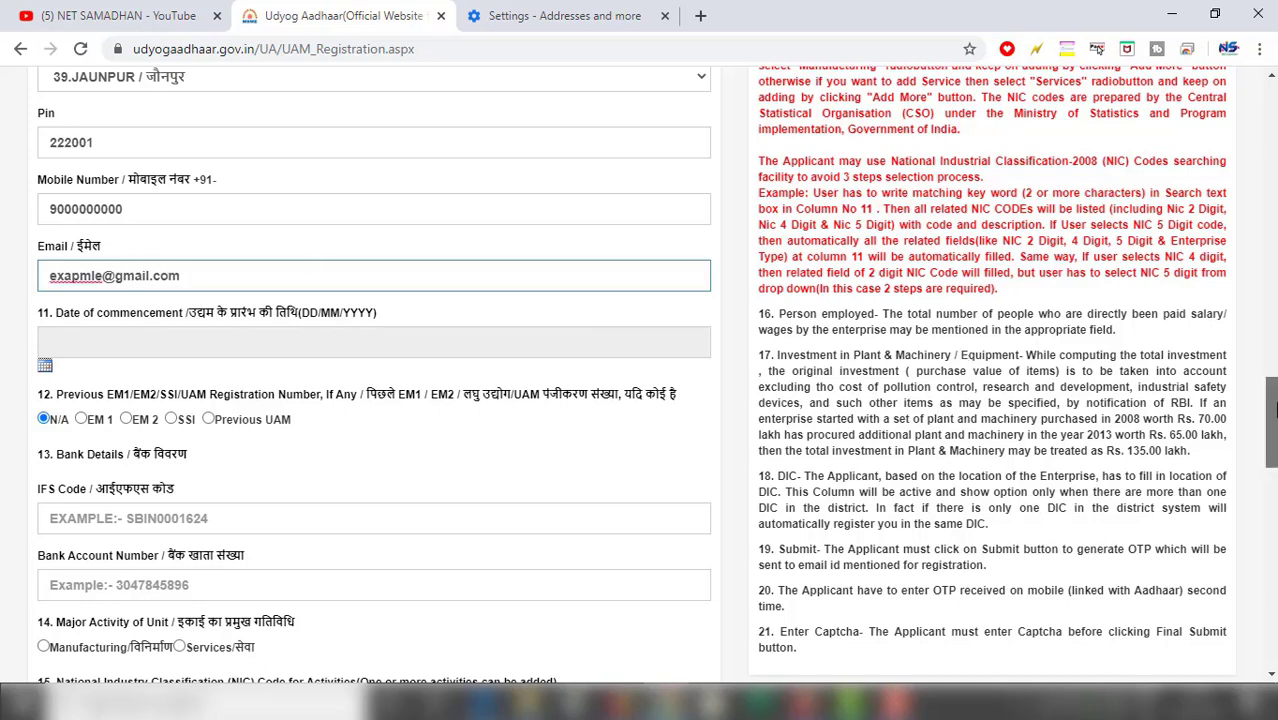
scroll(1272, 408, down, 1)
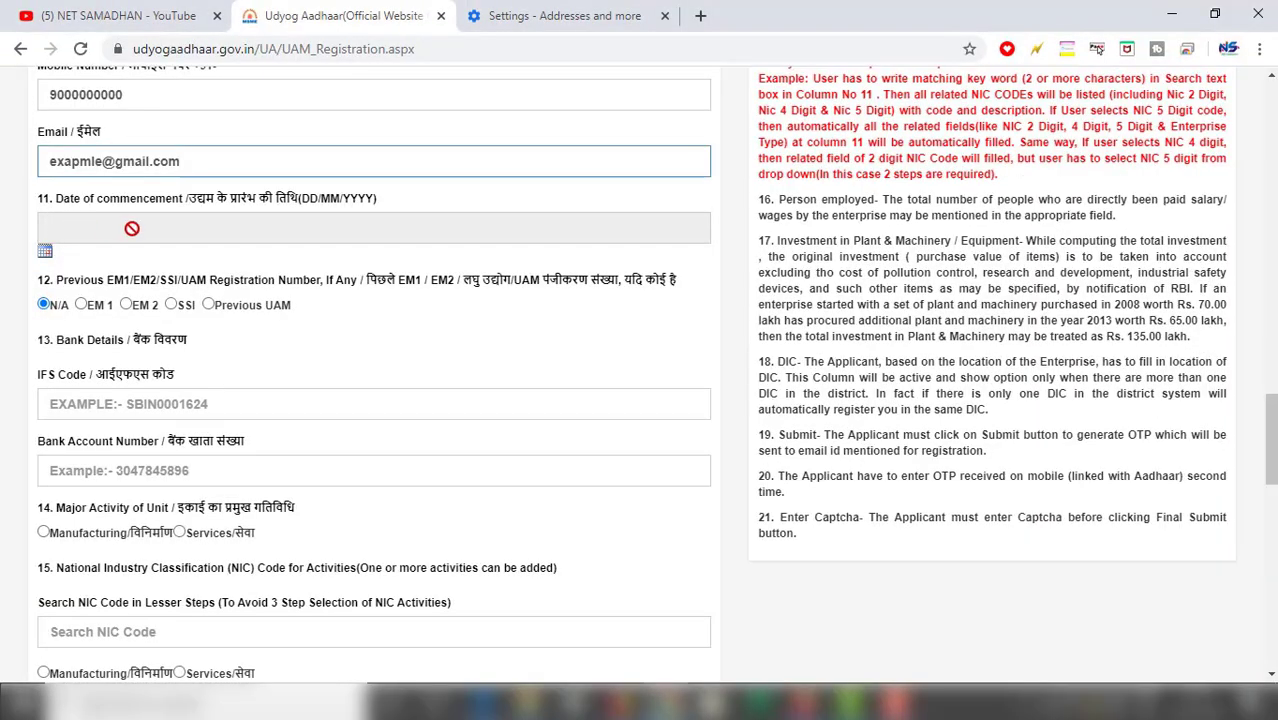
Pick 11/01/2018 from the calendar as the date of commencement
click(118, 228)
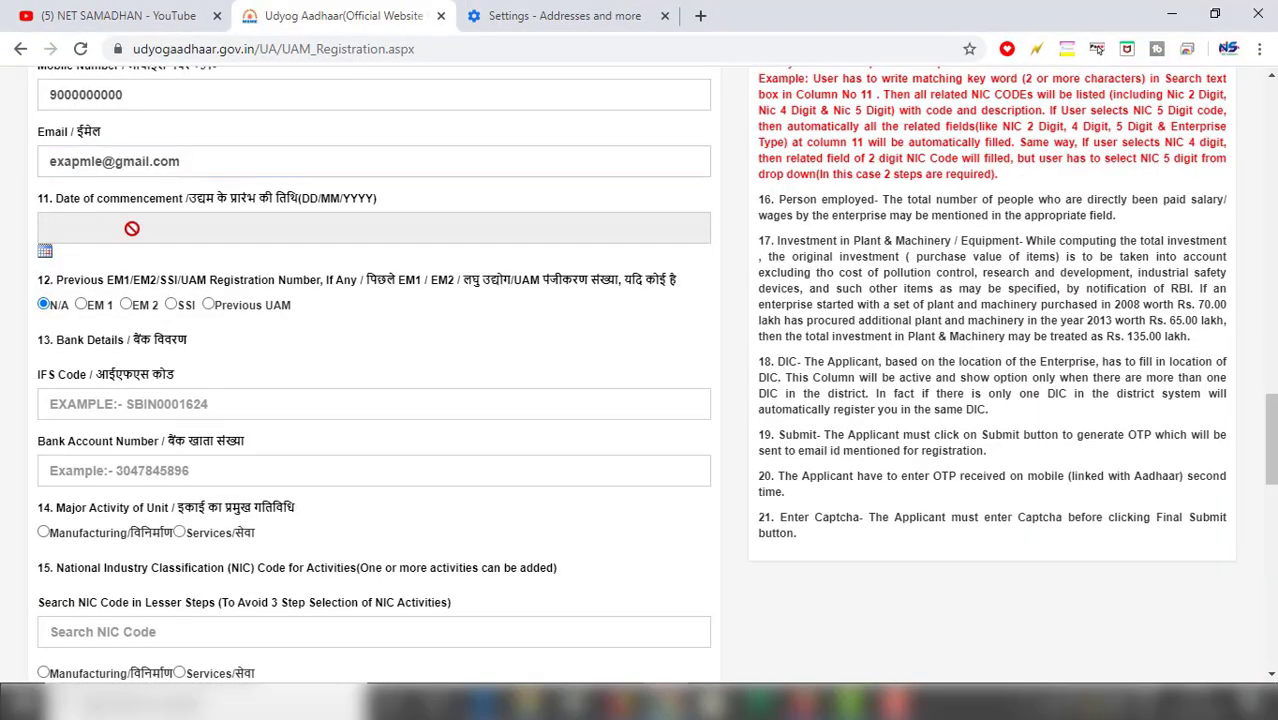
click(45, 251)
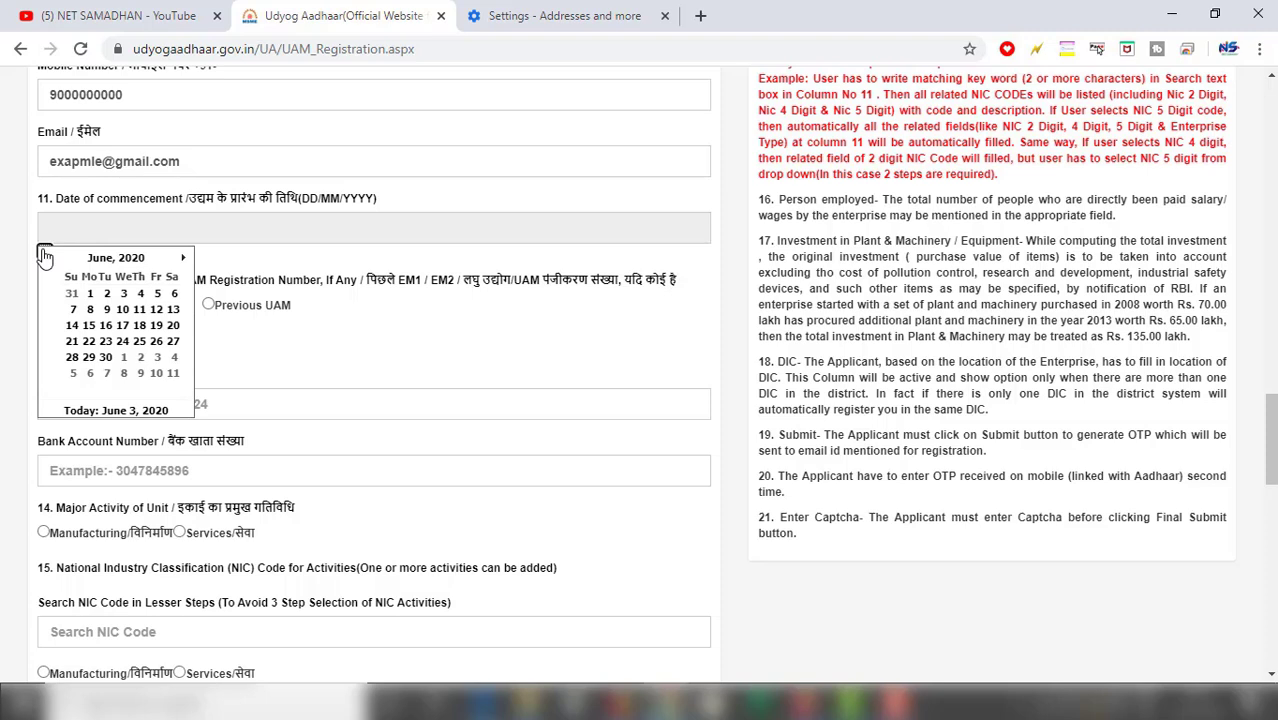
click(118, 258)
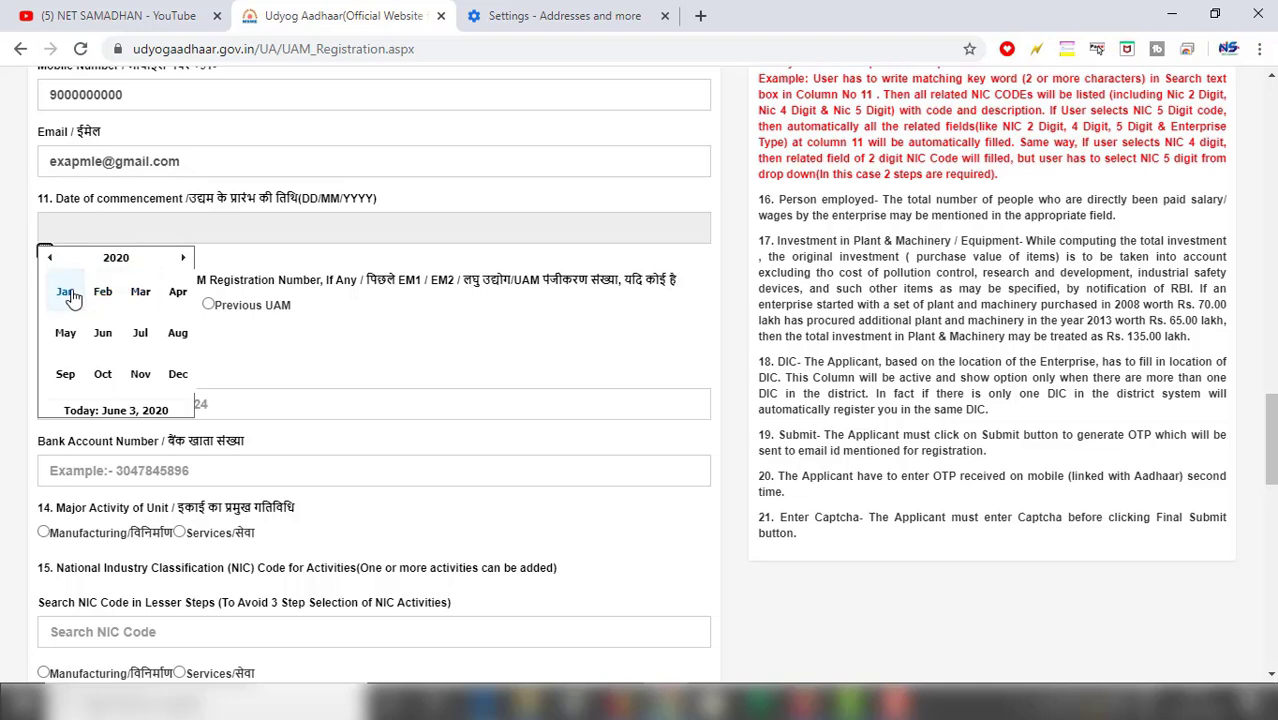
click(65, 291)
click(150, 261)
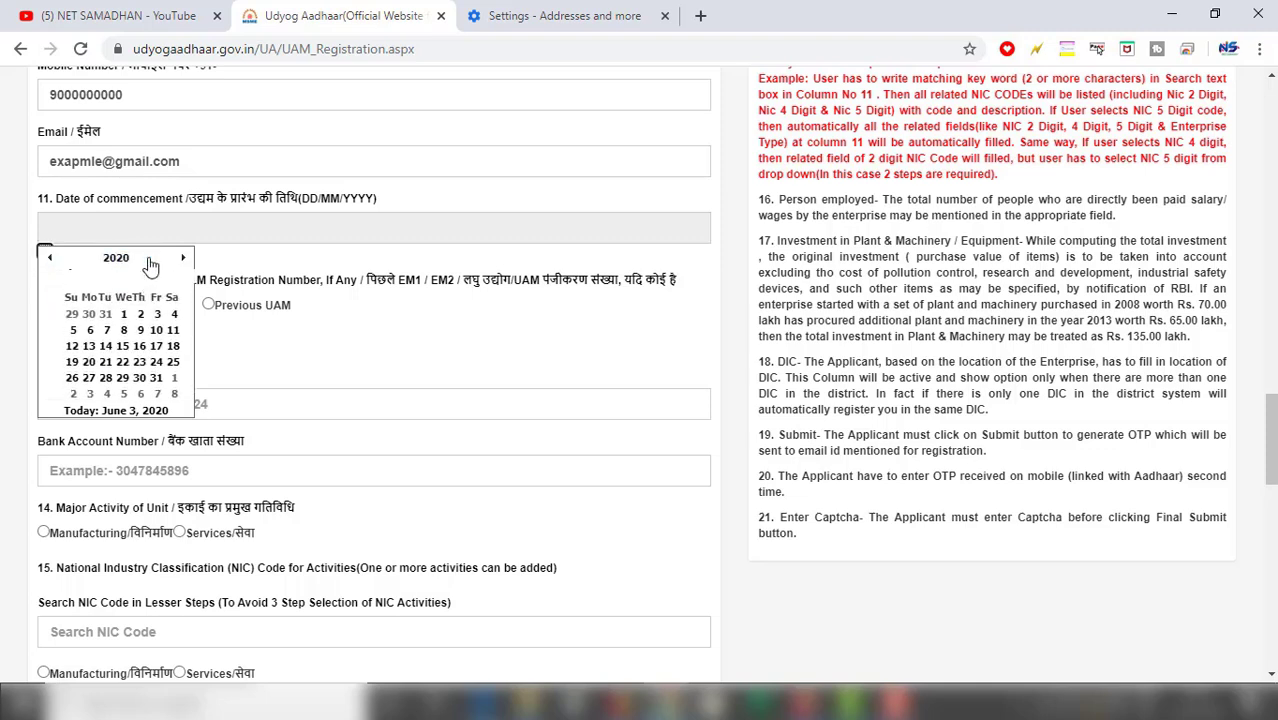
click(50, 259)
click(50, 259)
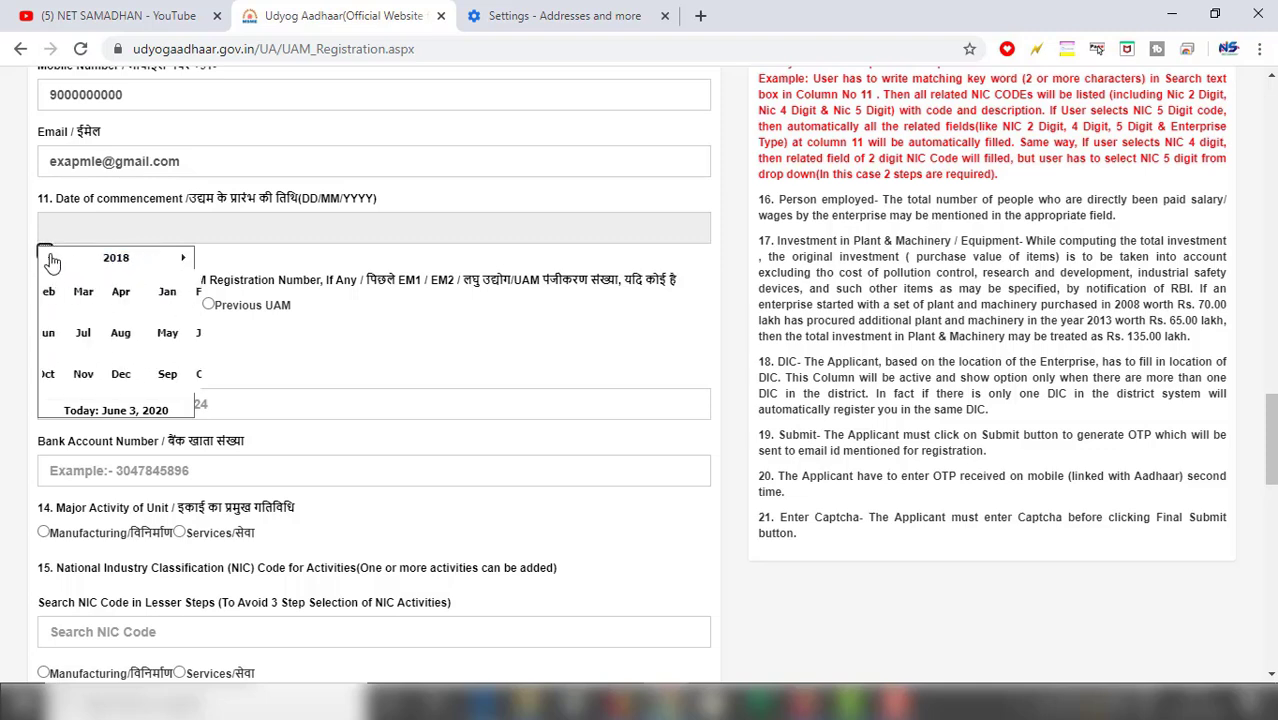
click(65, 292)
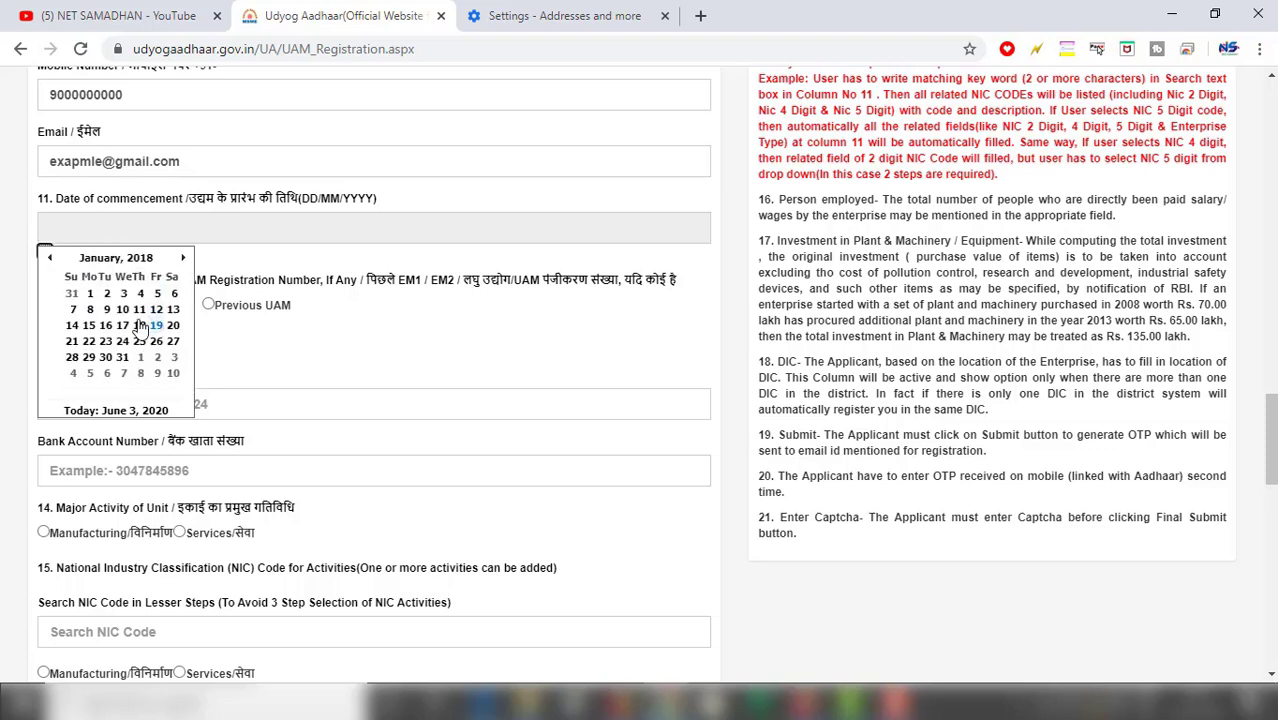
click(137, 310)
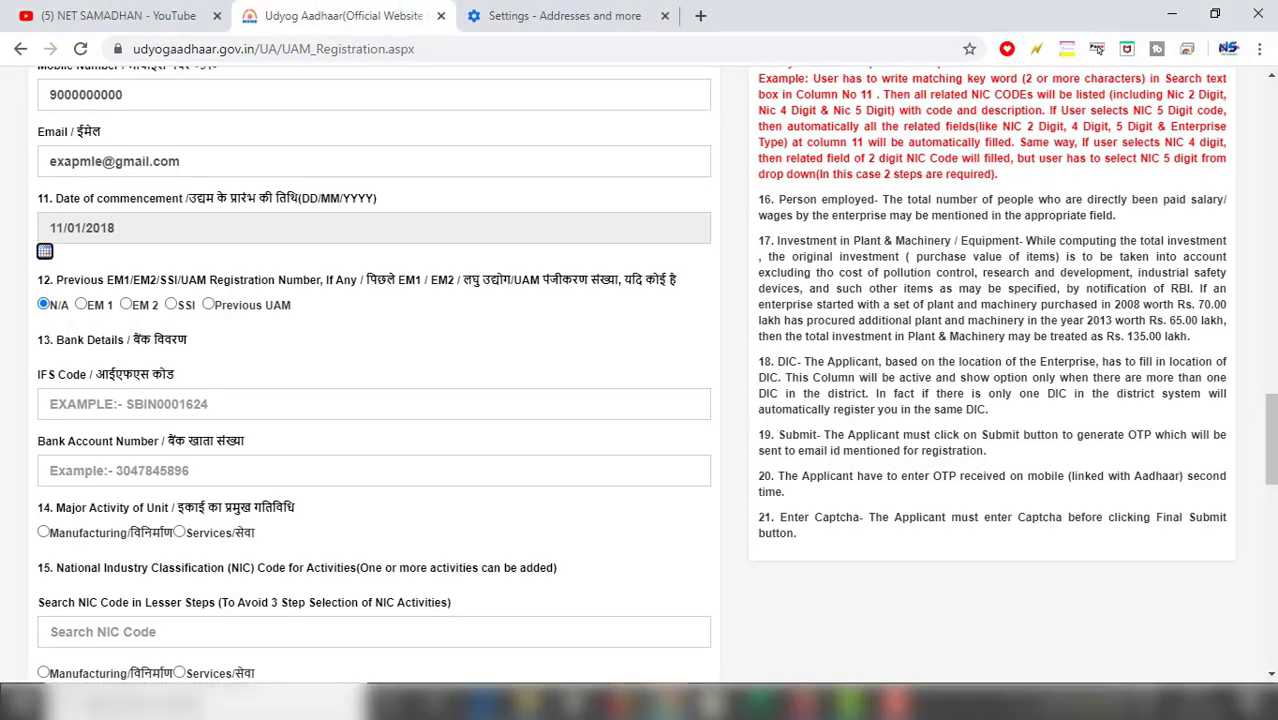
Enter IFS code SBIN0014500 and the bank account number, and select Manufacturing as major activity
scroll(604, 319, down, 2)
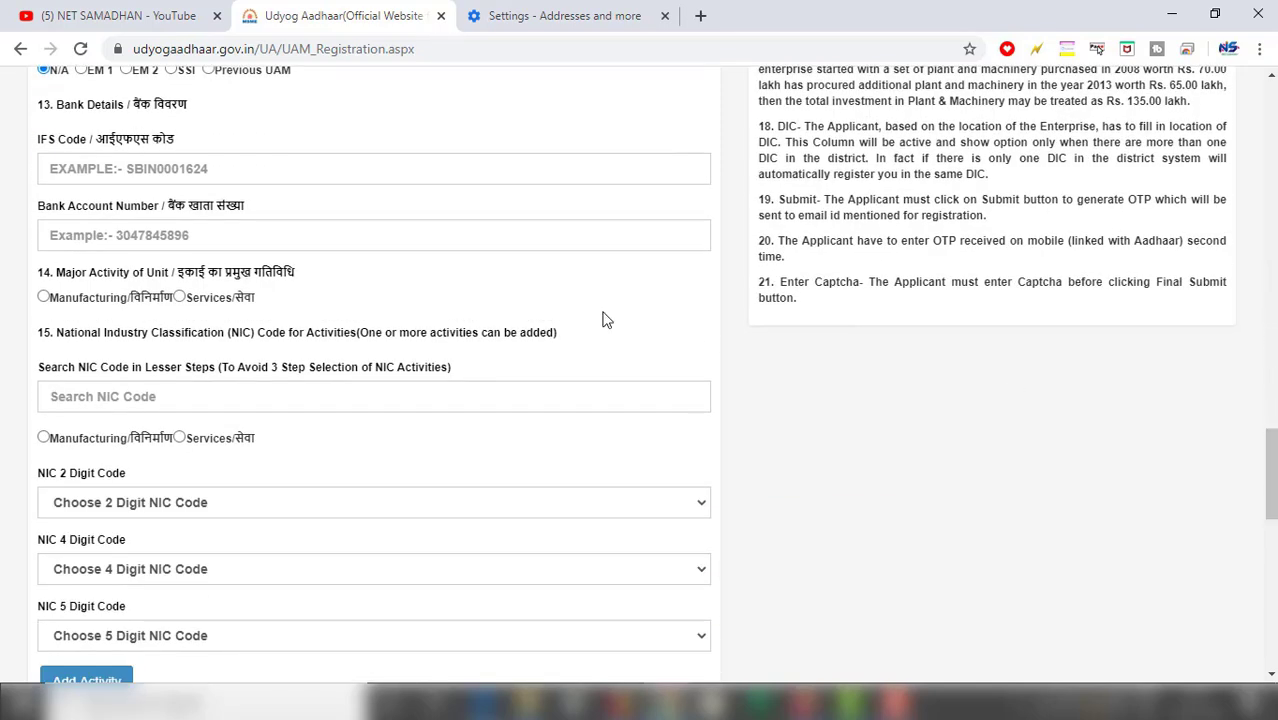
click(163, 171)
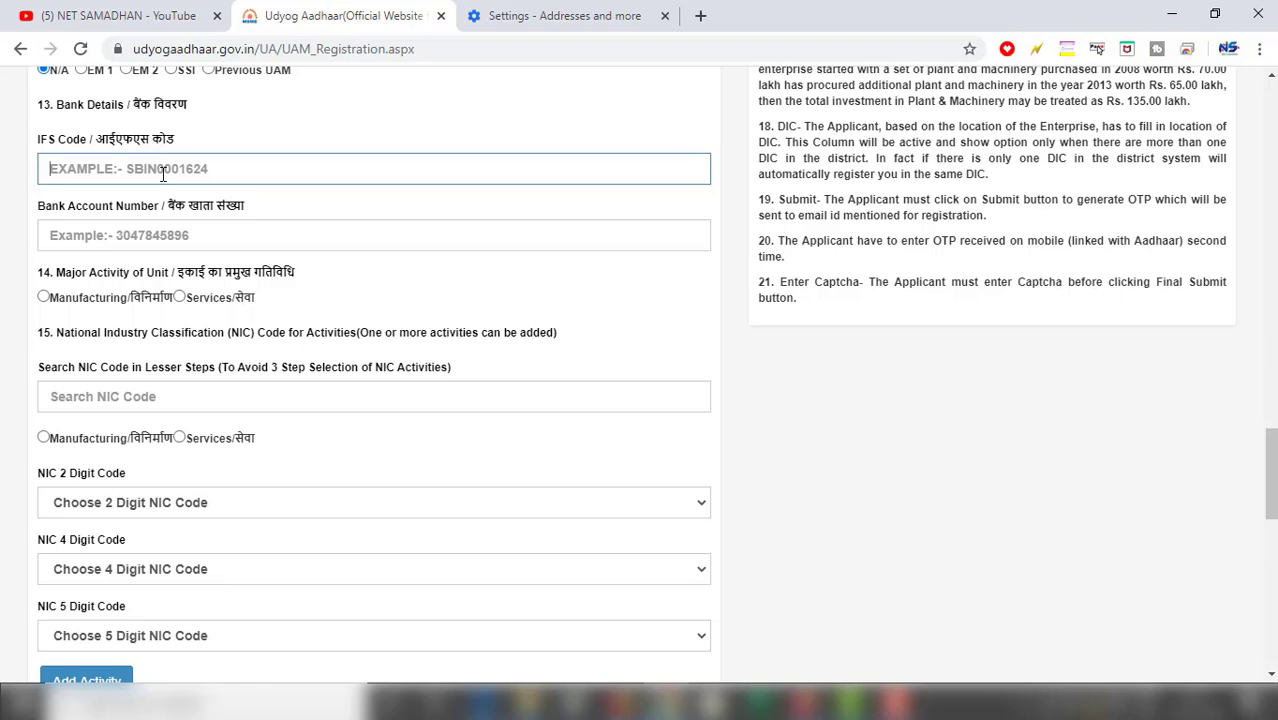
click(144, 235)
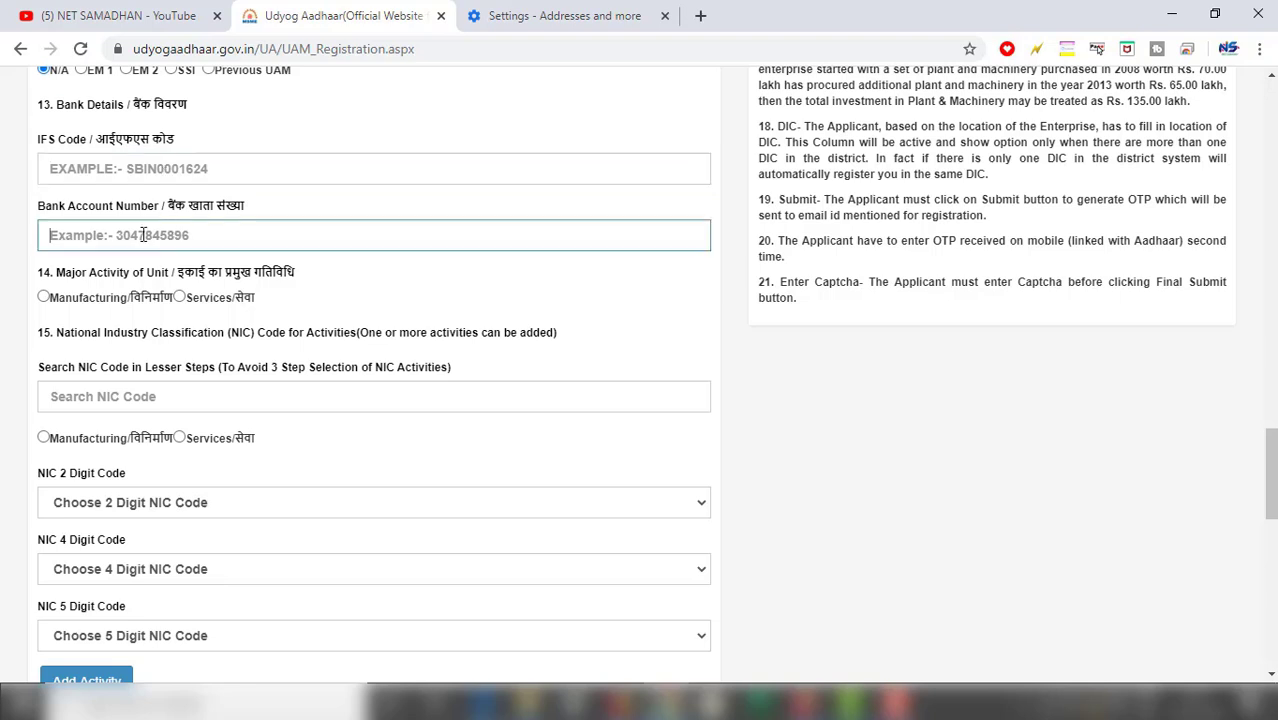
click(118, 174)
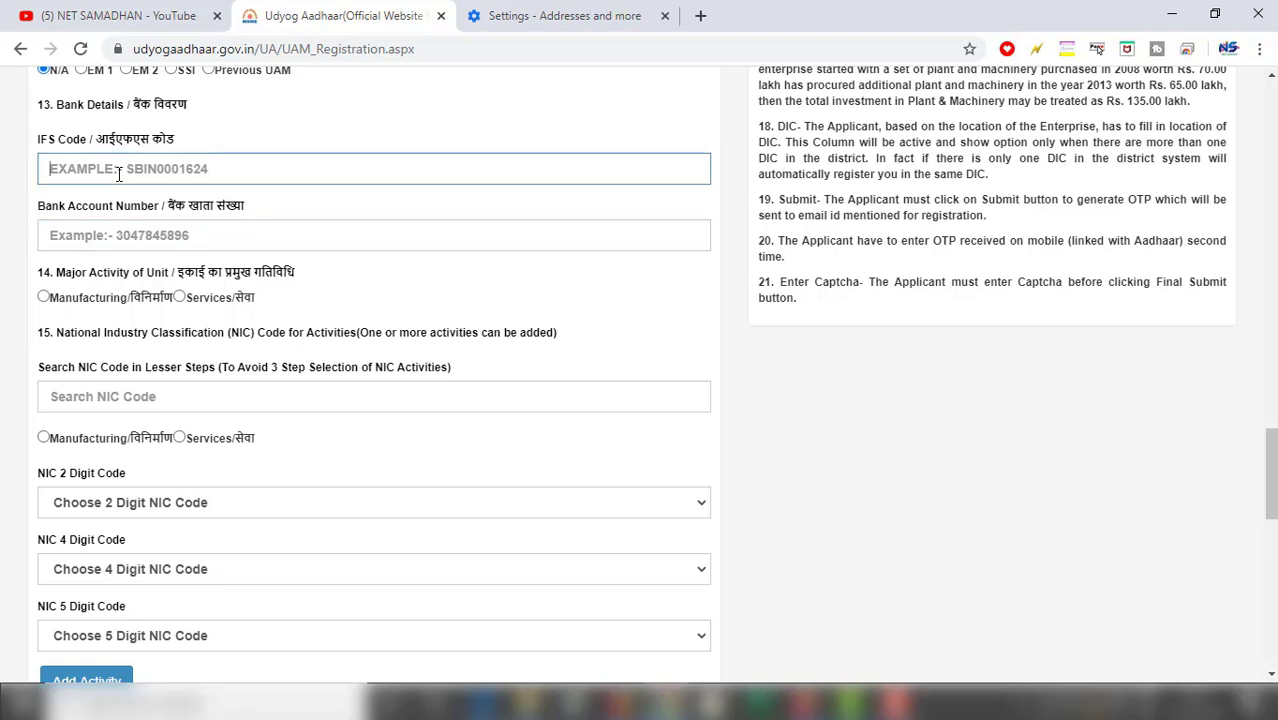
text(SBIN)
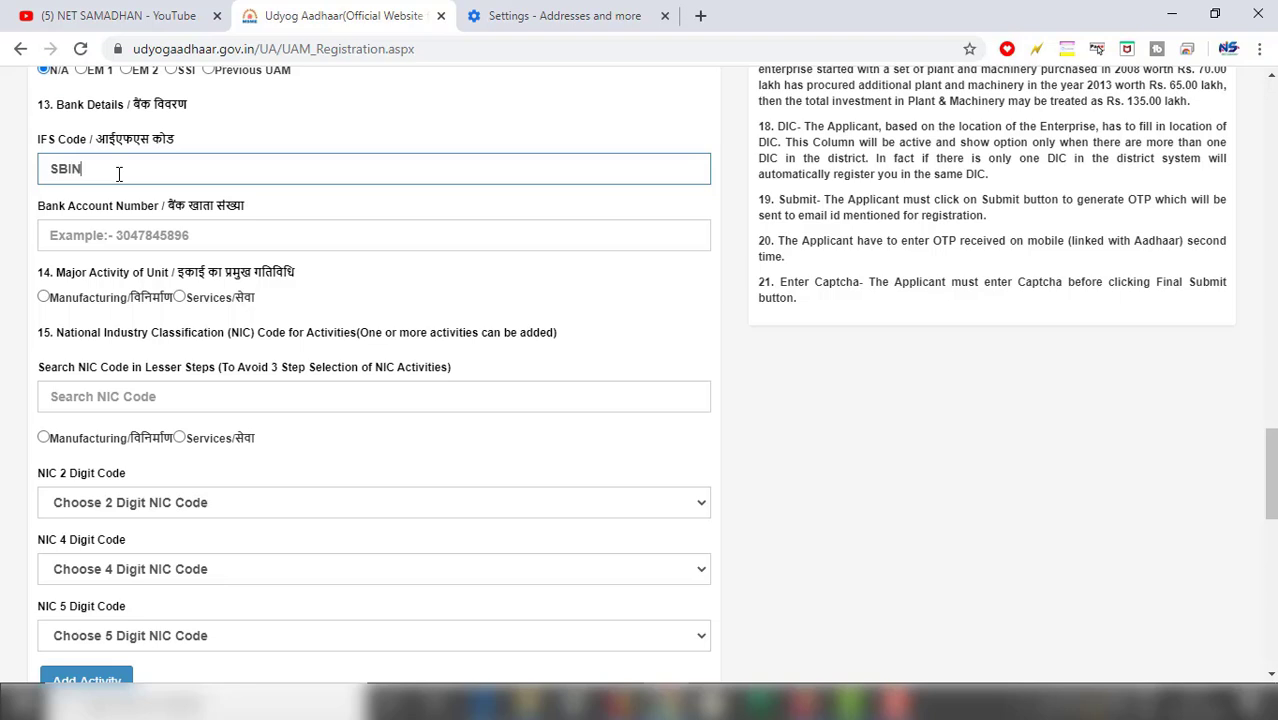
text(0014500)
click(116, 235)
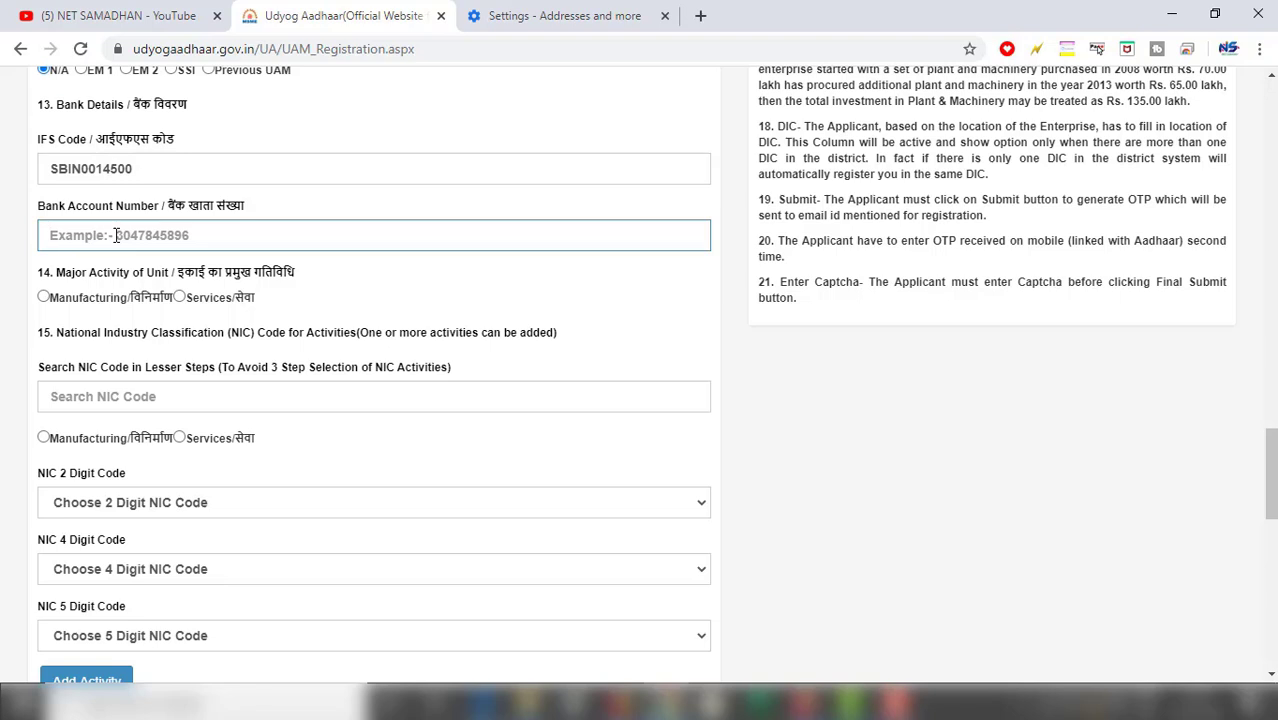
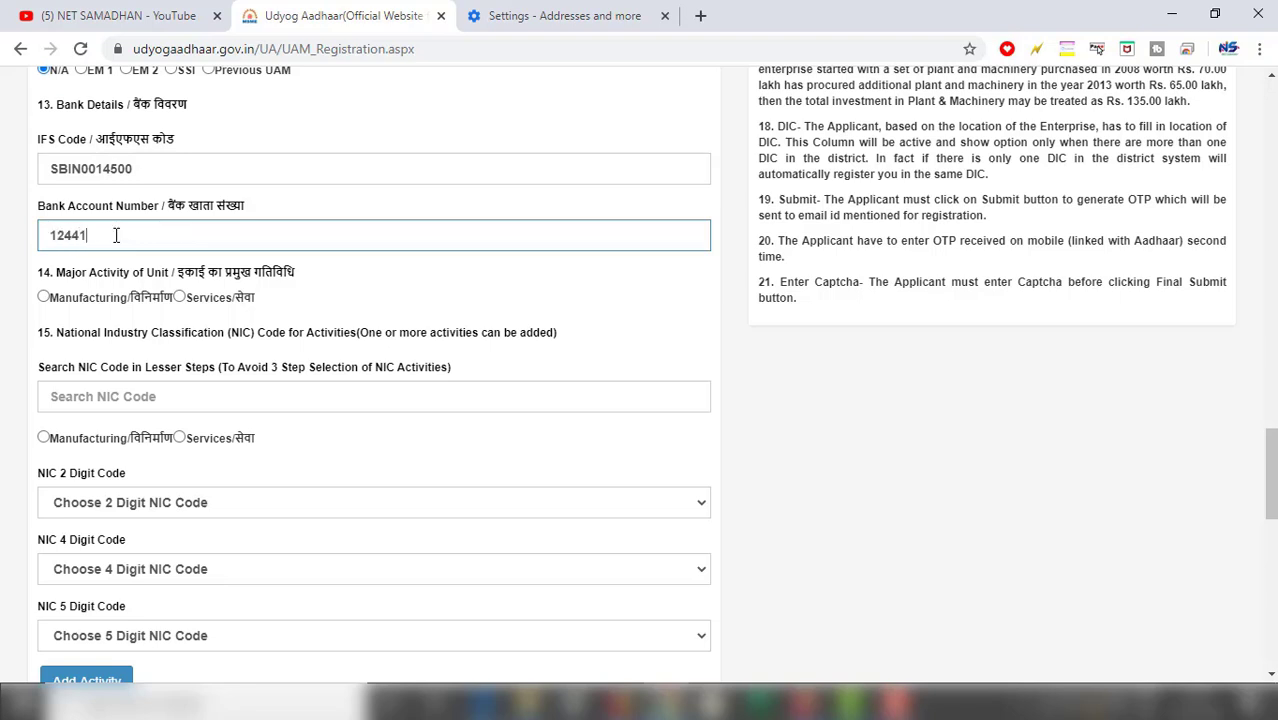
click(43, 297)
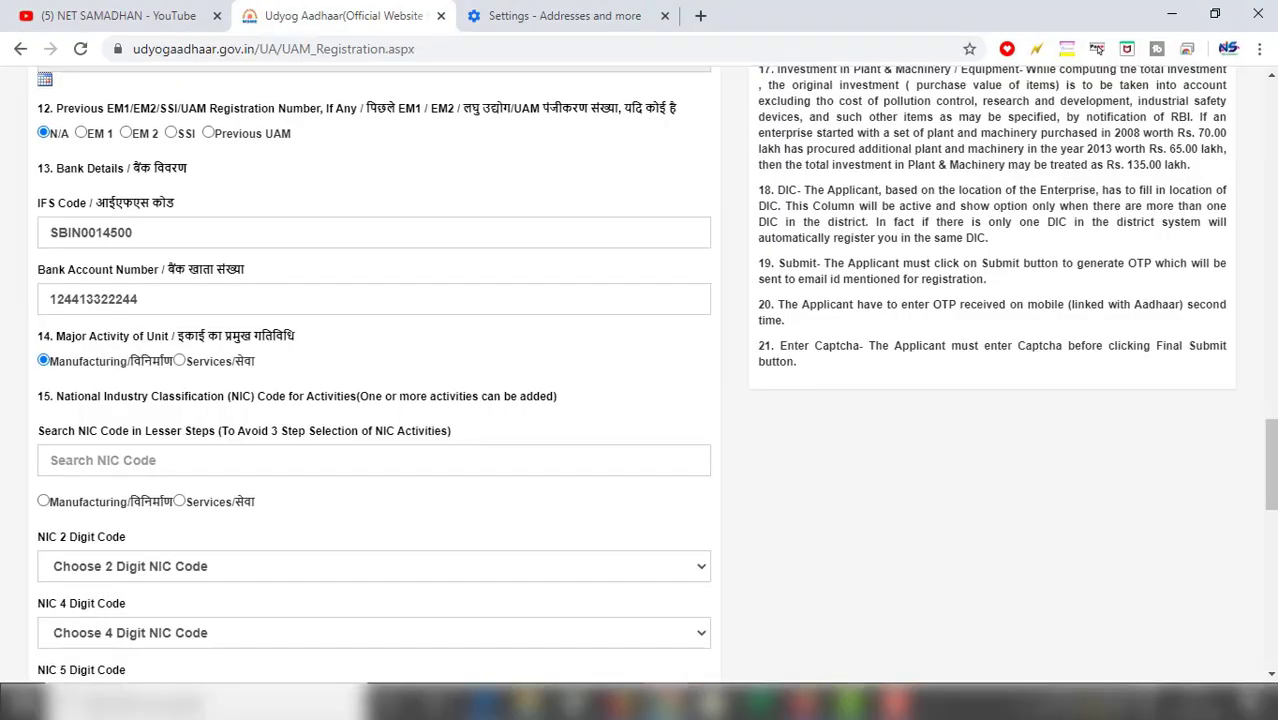
Choose Manufacturing as the activity type in the NIC Code for Activities section
scroll(1270, 465, down, 1)
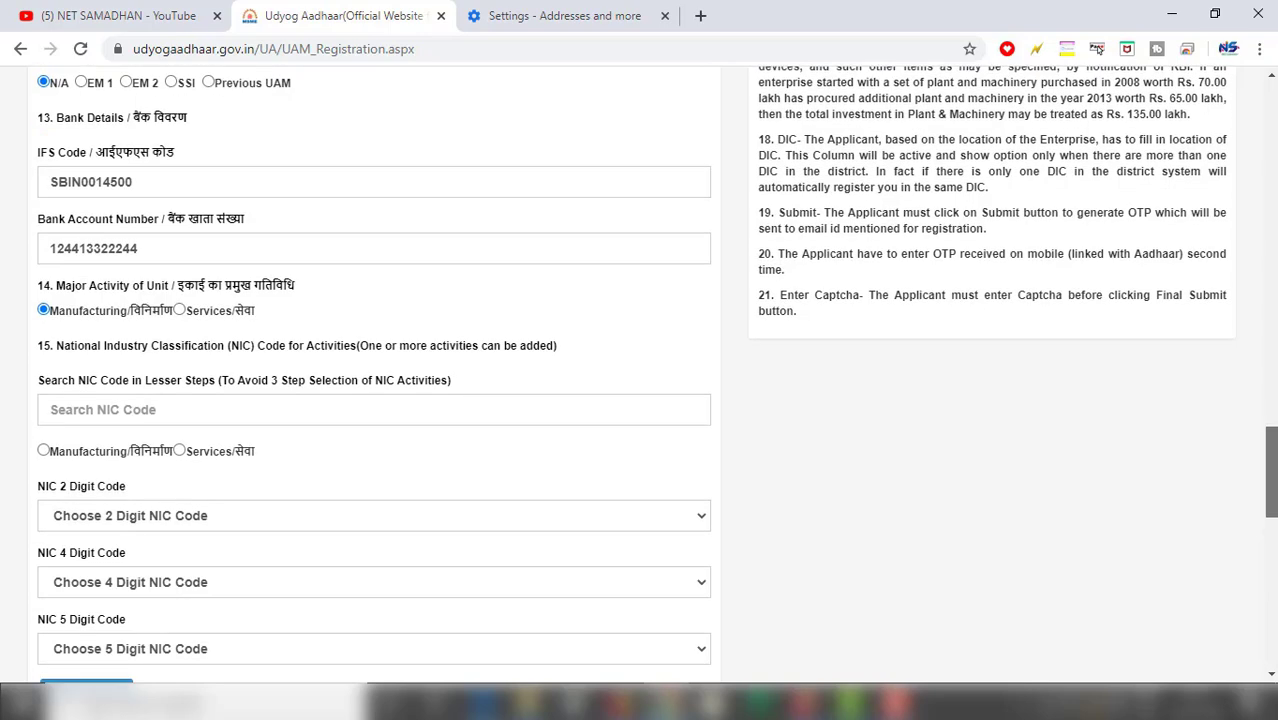
scroll(1270, 465, down, 2)
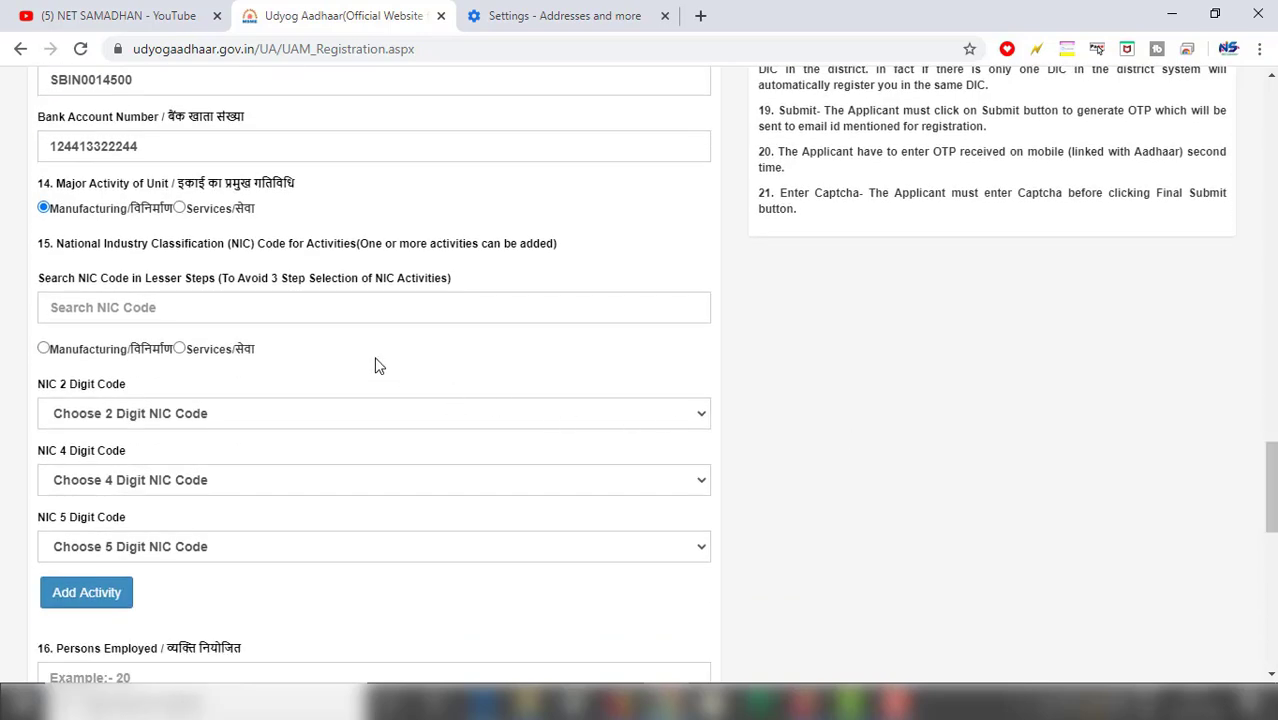
click(239, 308)
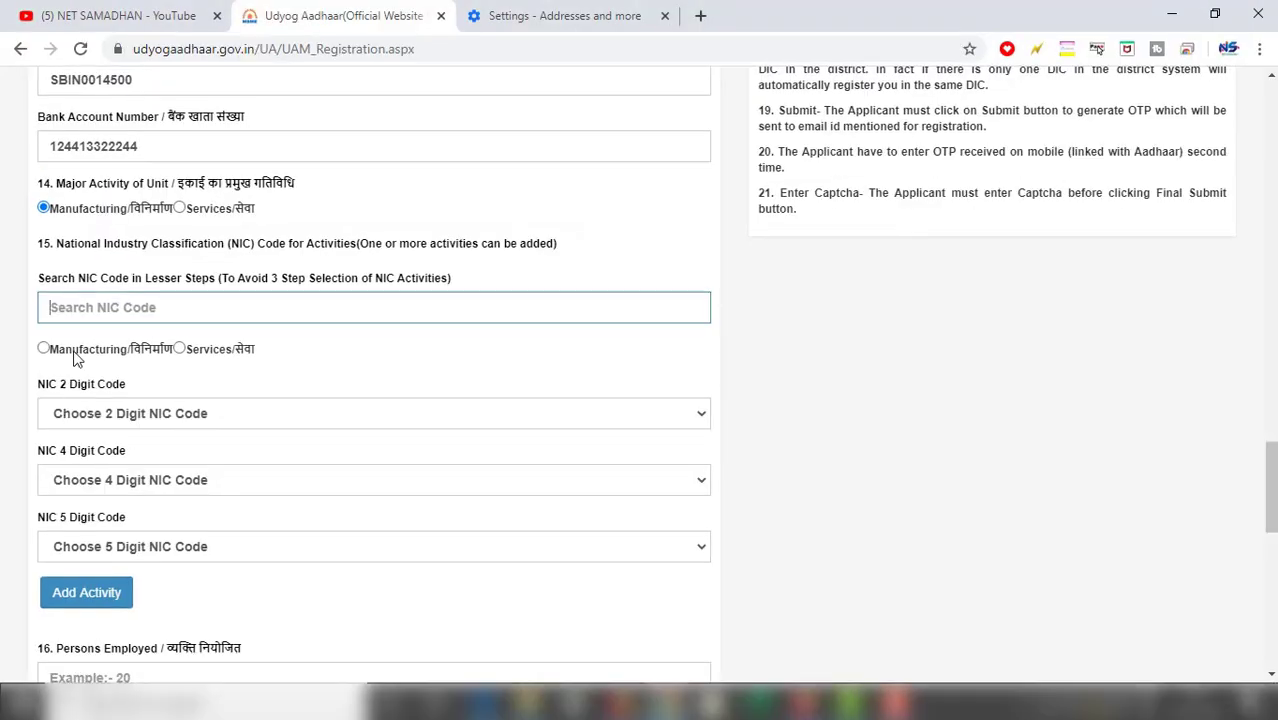
click(43, 348)
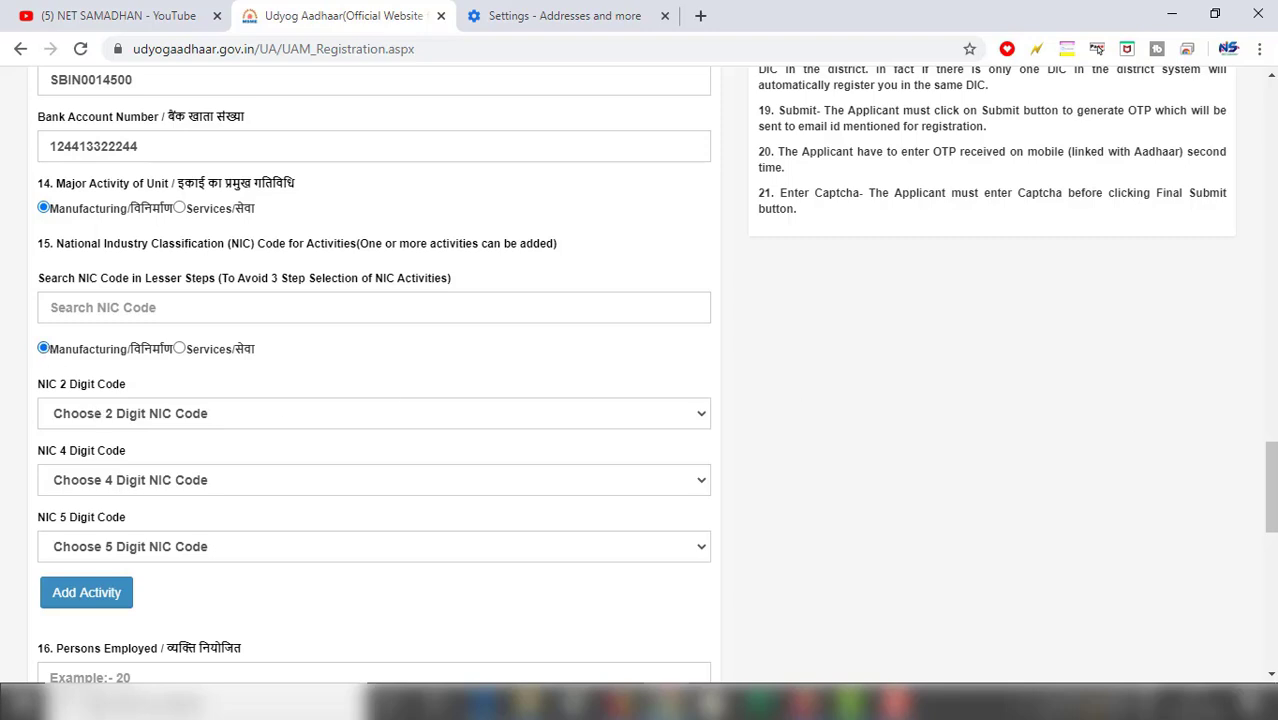
scroll(508, 257, down, 2)
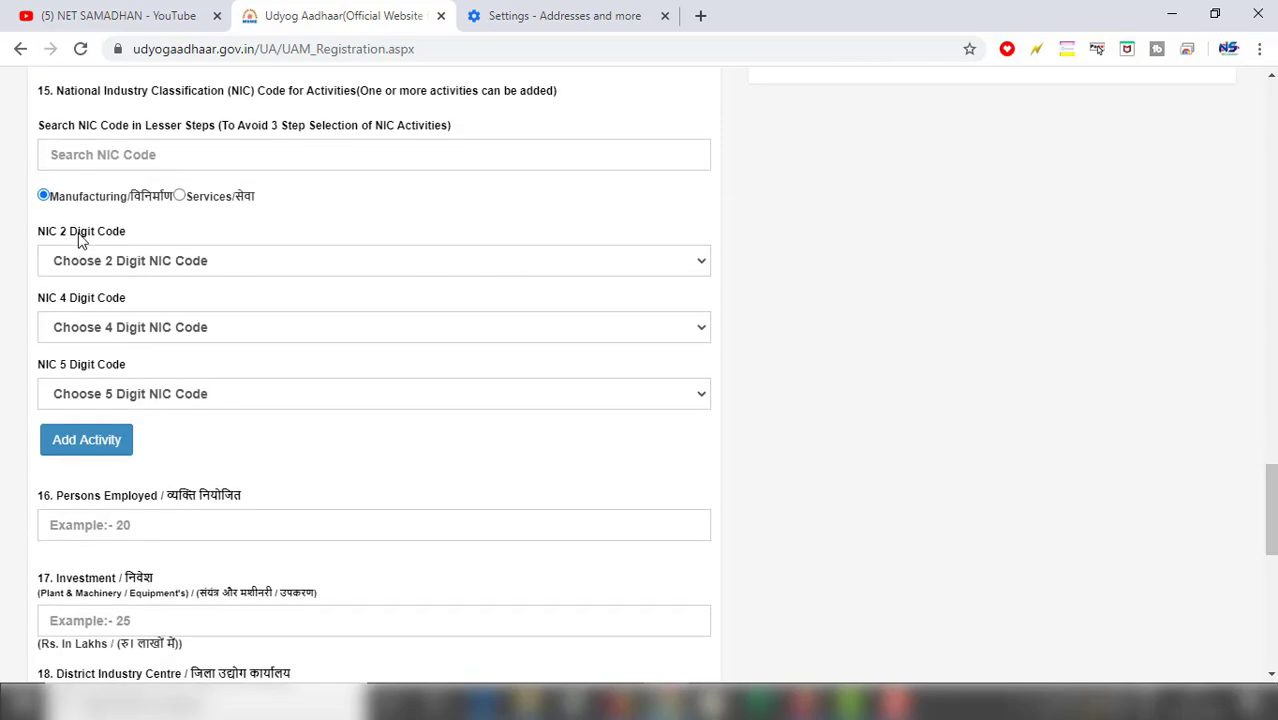
Select NIC codes 10, 1050 and 10504 (cream, butter, cheese, ghee, khoya) and add the activity
click(127, 262)
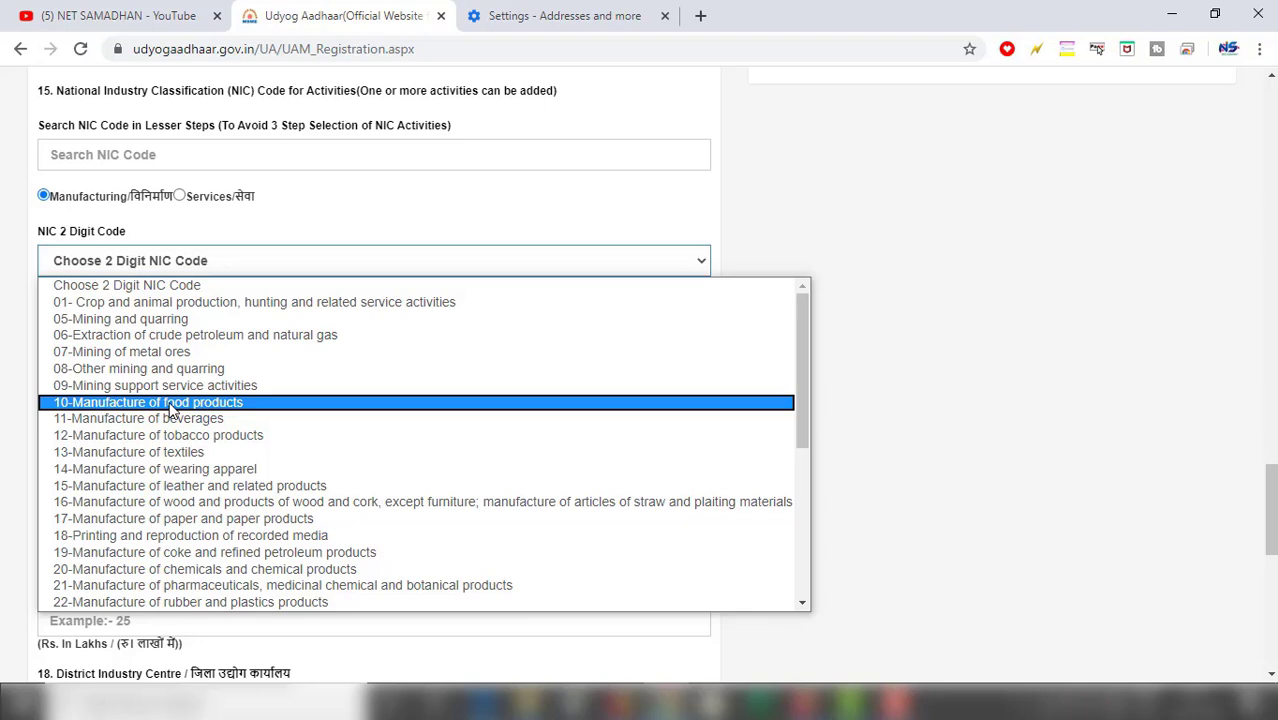
click(171, 402)
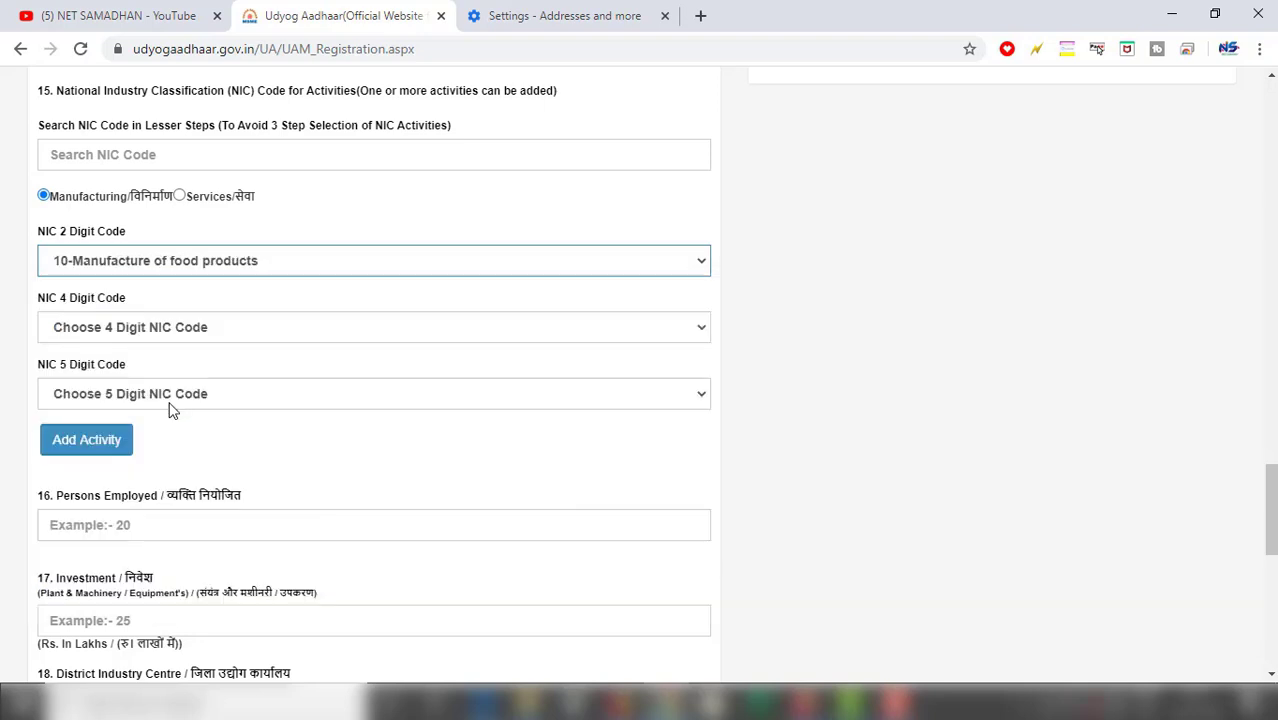
click(124, 330)
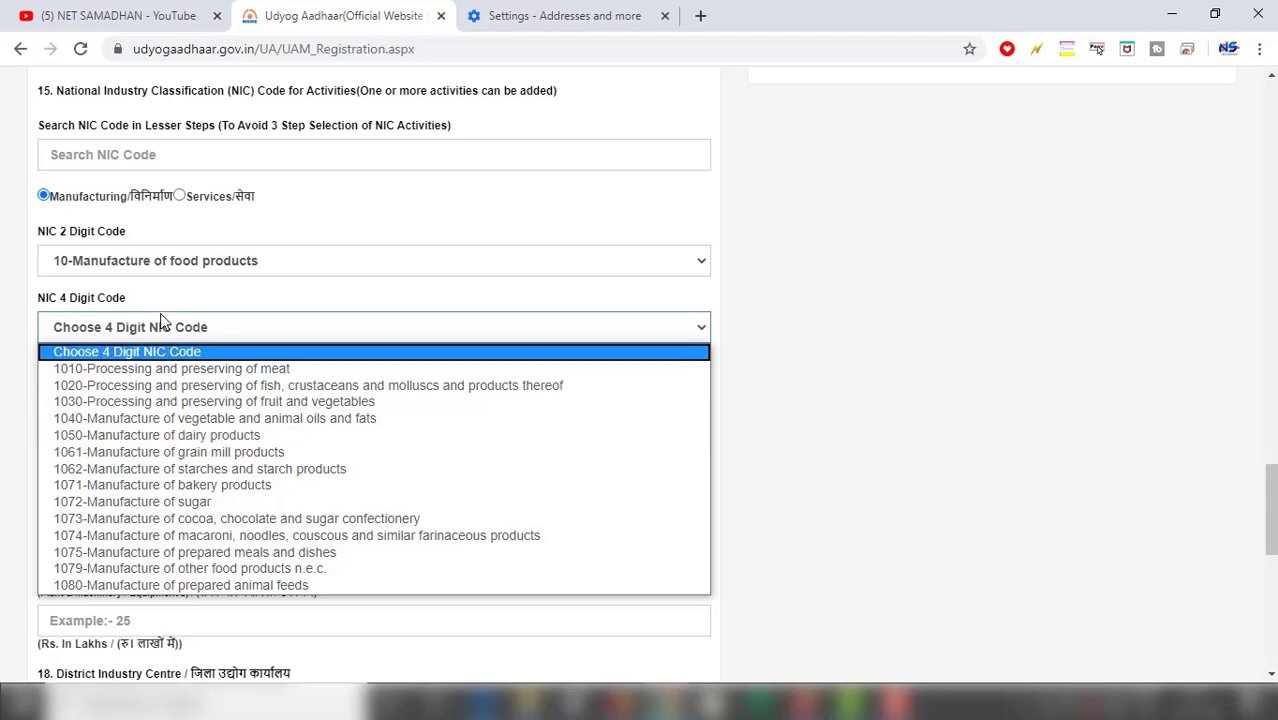
click(166, 435)
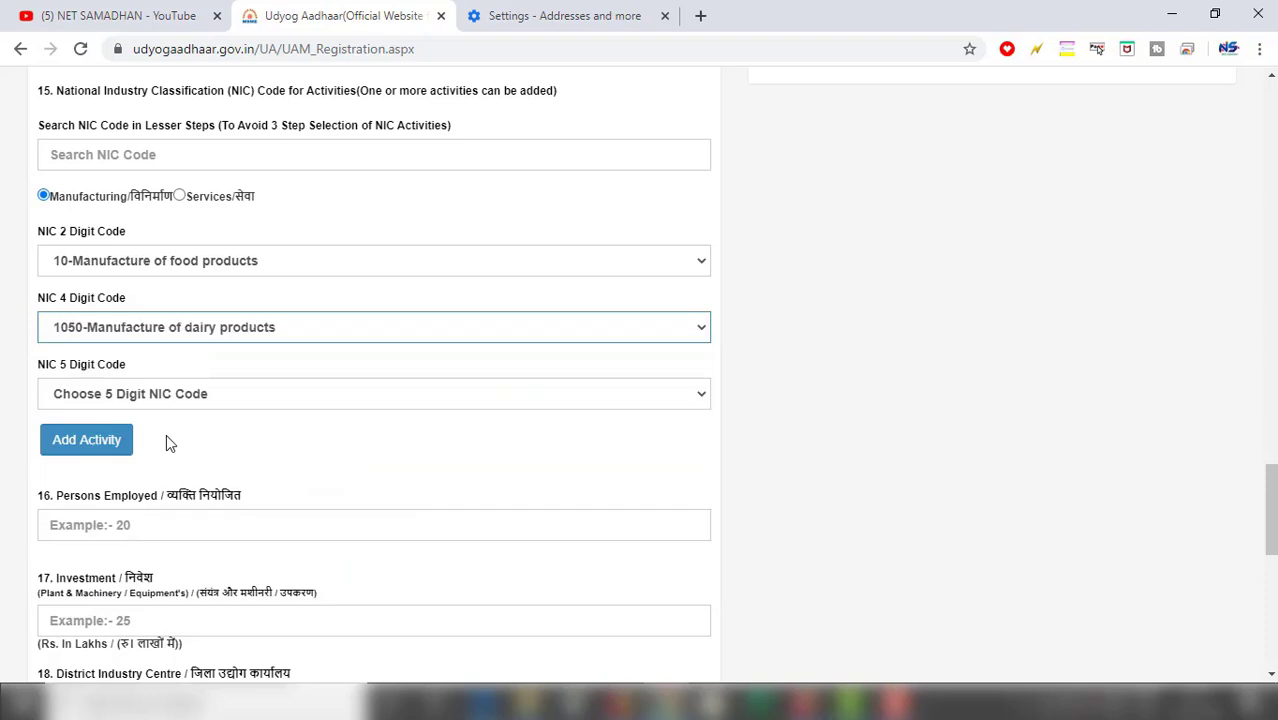
click(127, 400)
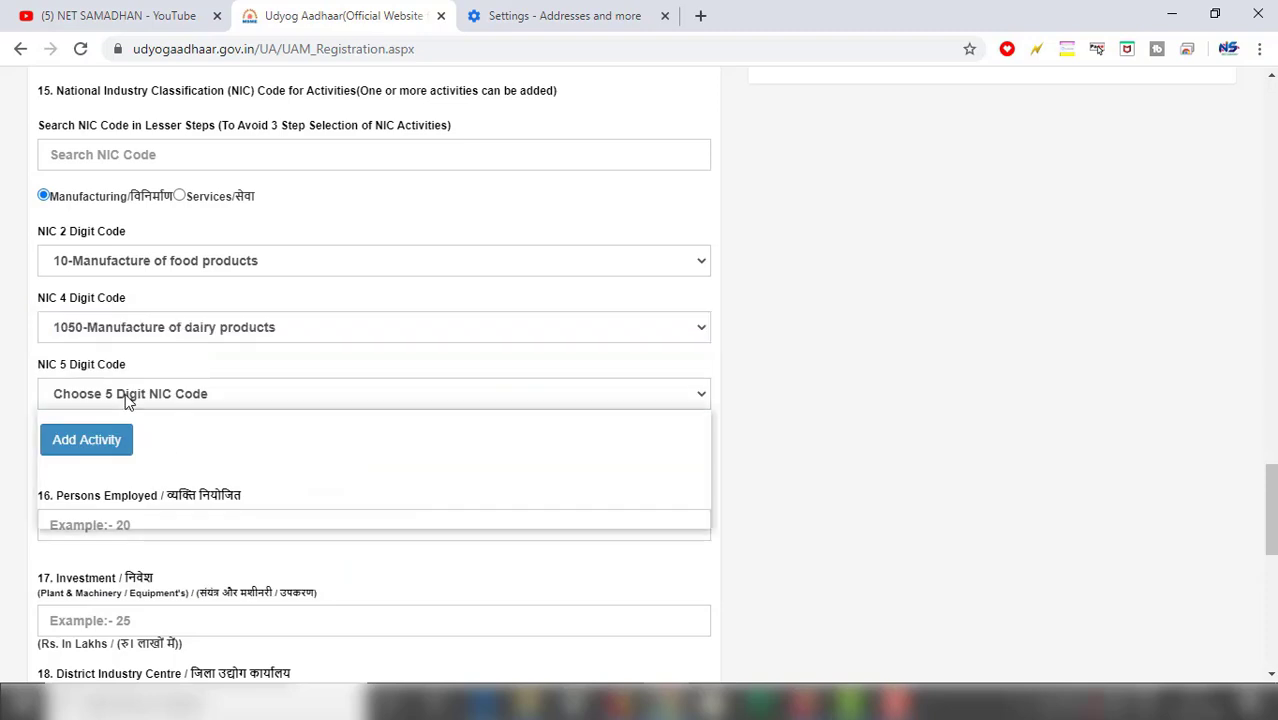
click(134, 361)
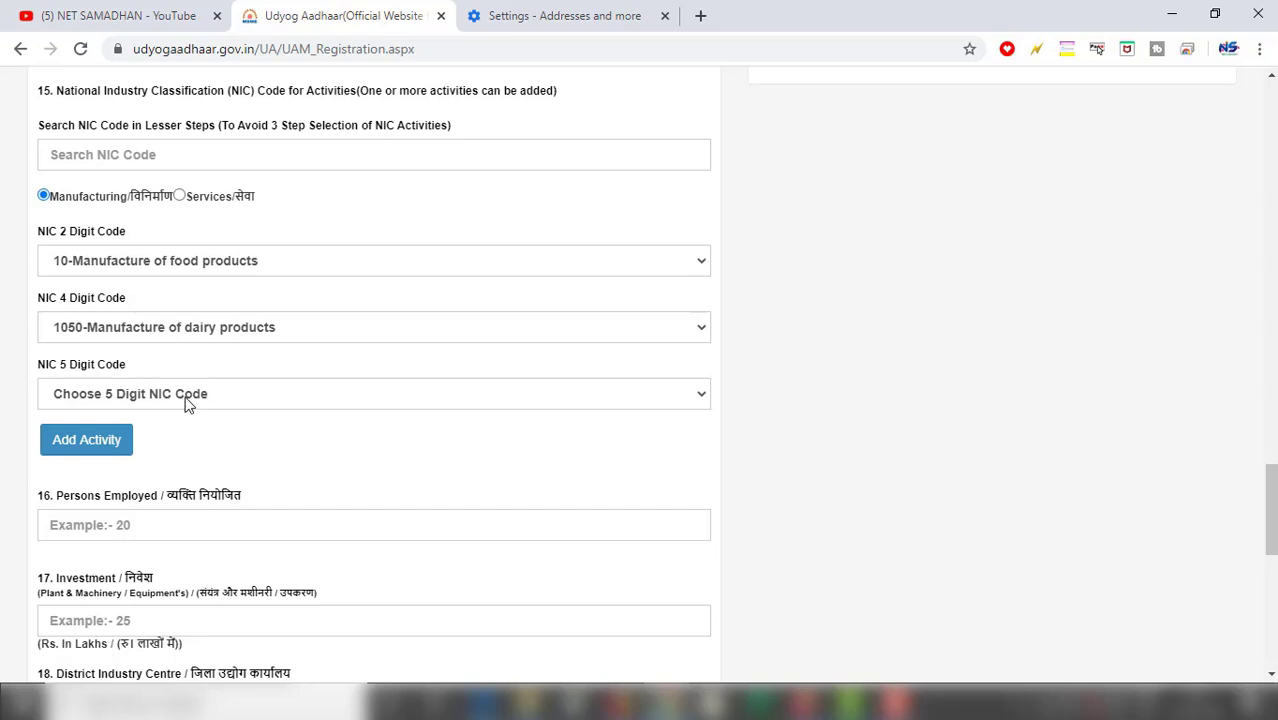
click(186, 401)
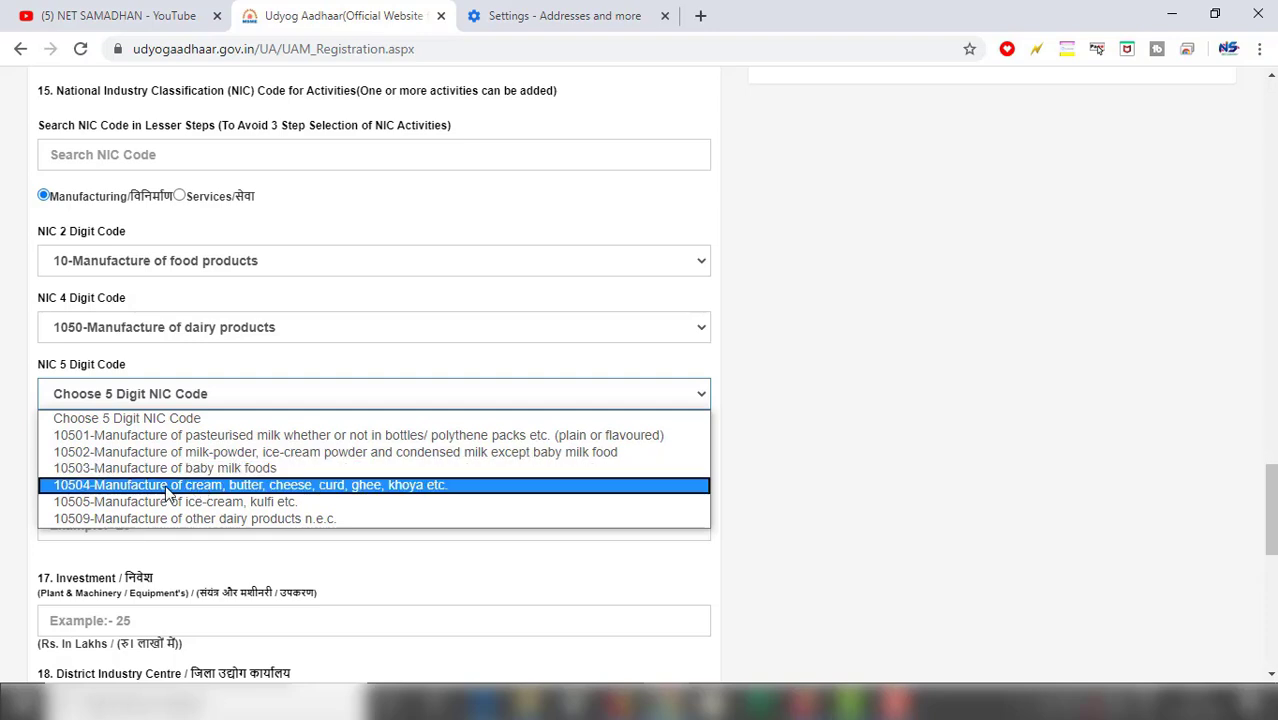
click(167, 485)
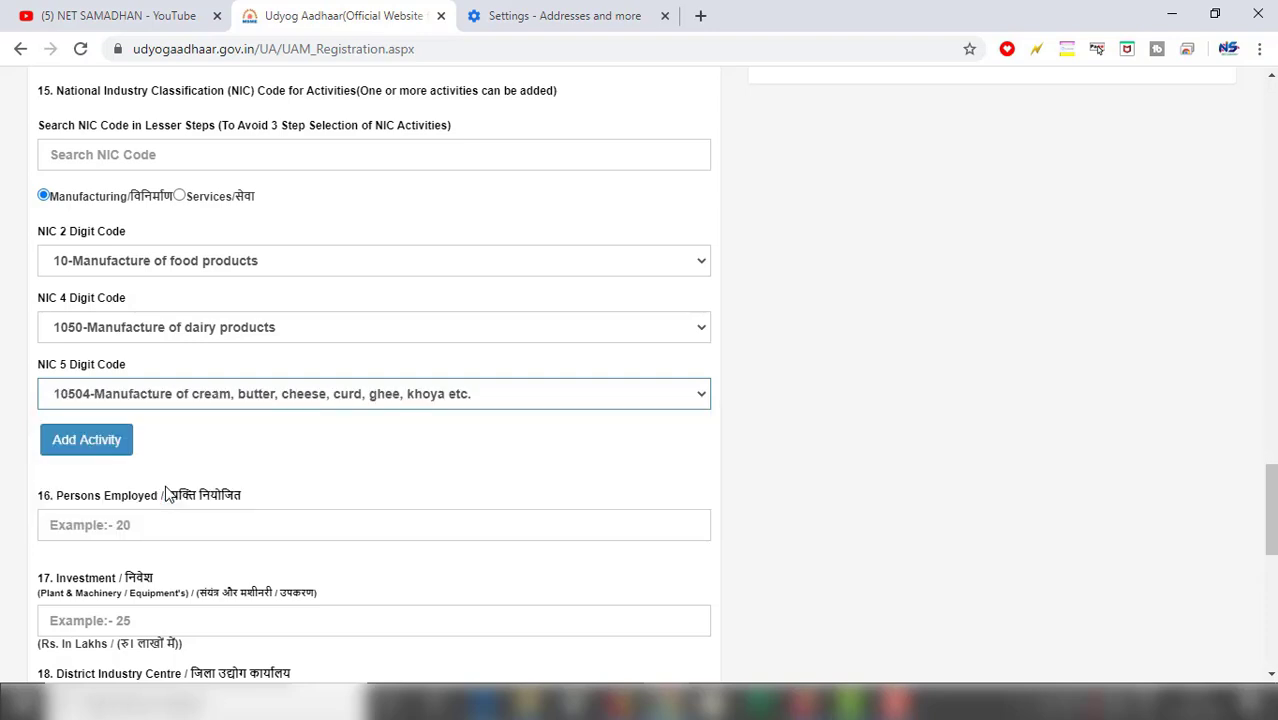
click(82, 445)
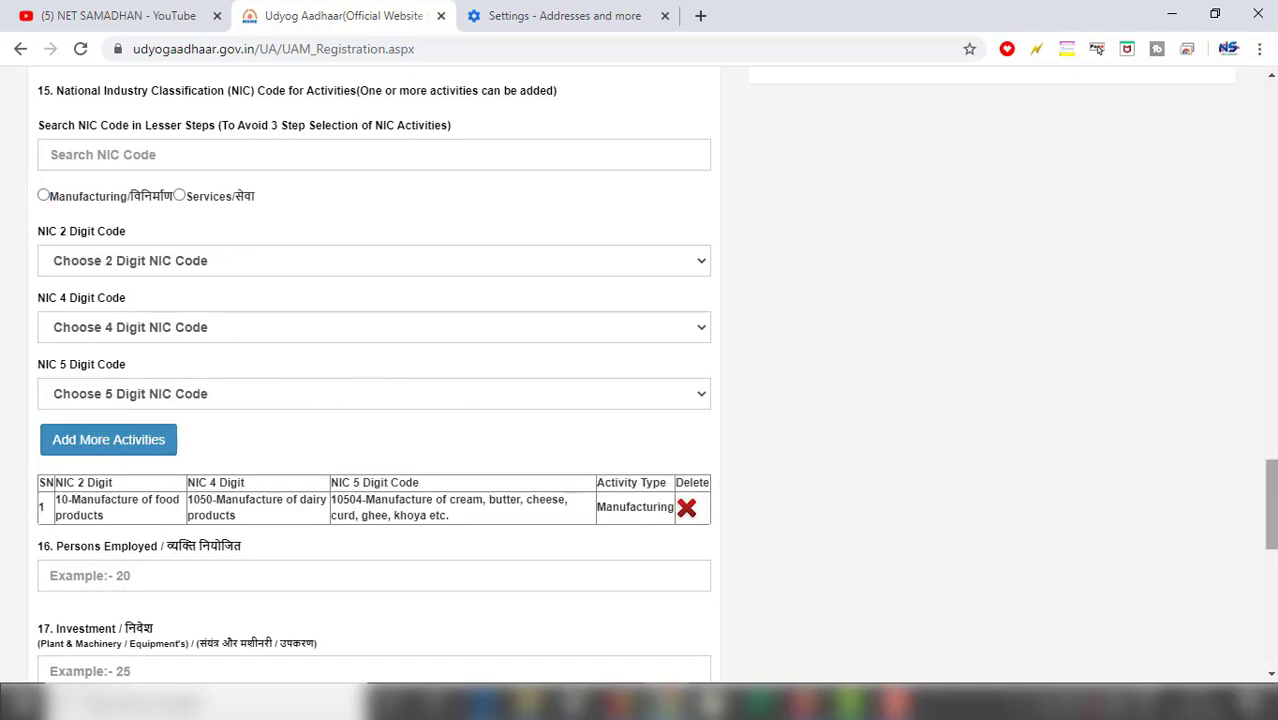
Enter 5 persons employed and a plant and machinery investment of 2 lakh, correcting a mistyped 1
scroll(640, 380, down, 4)
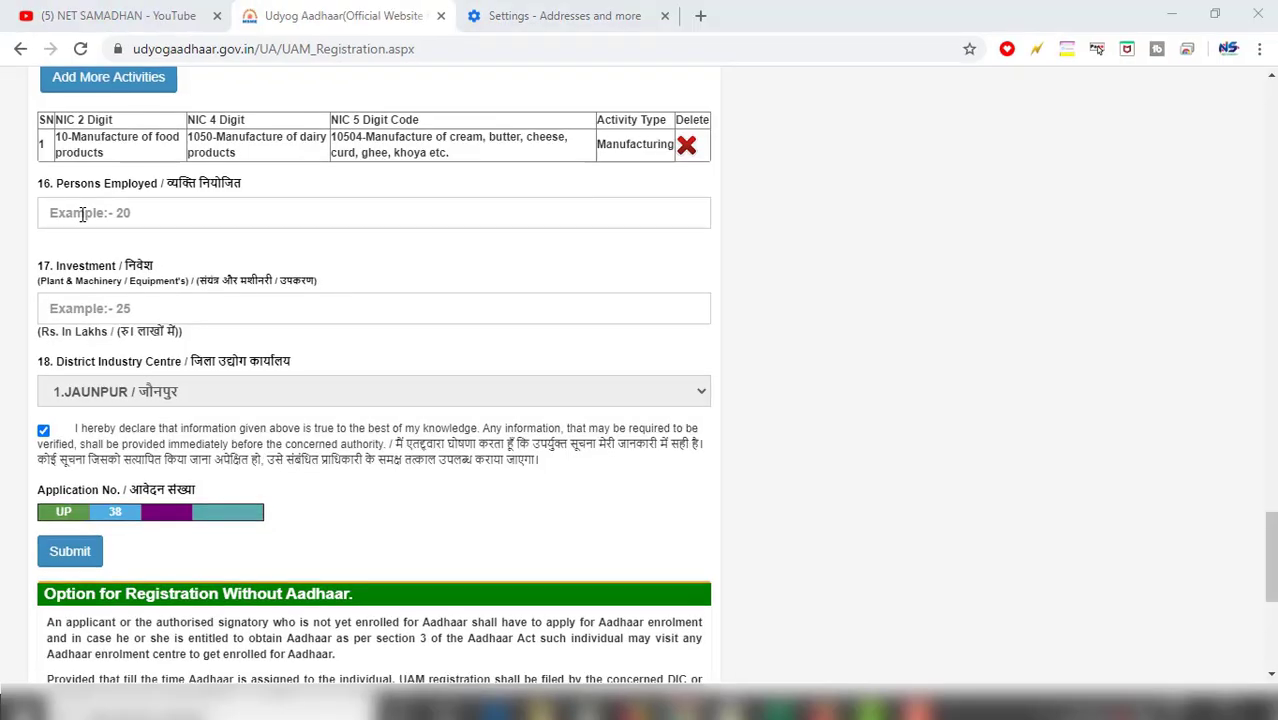
click(62, 215)
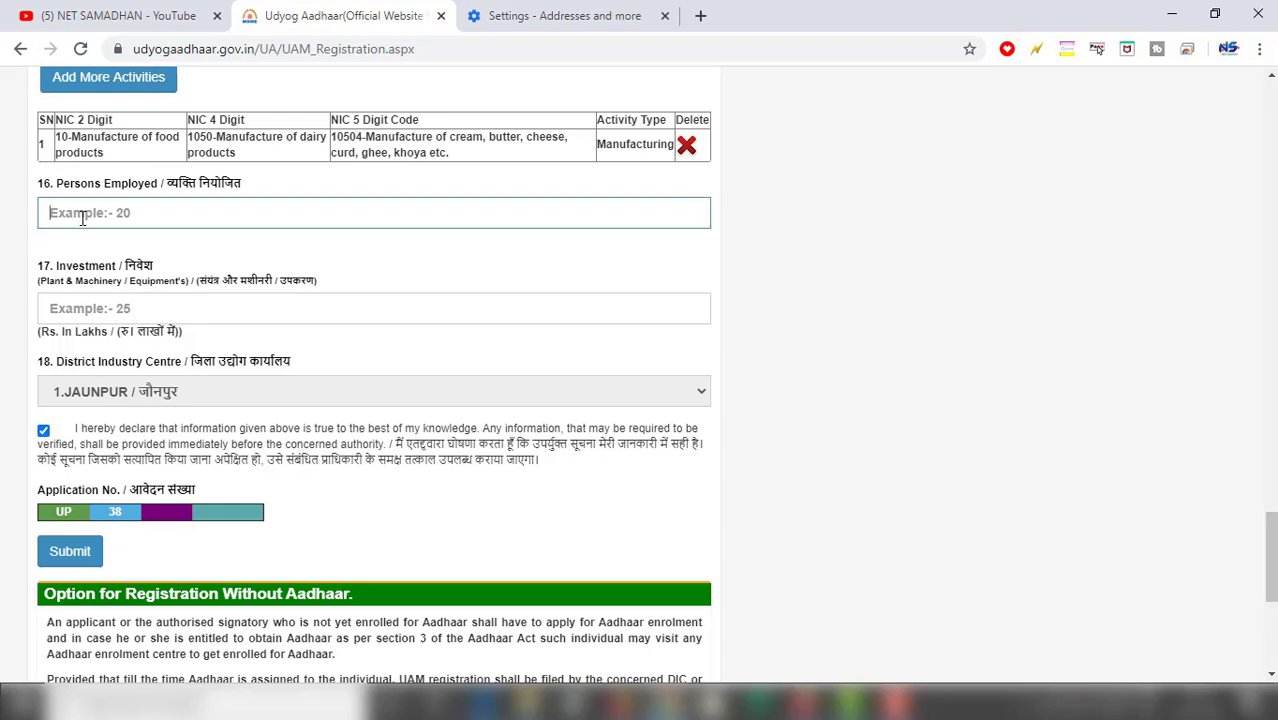
text(5)
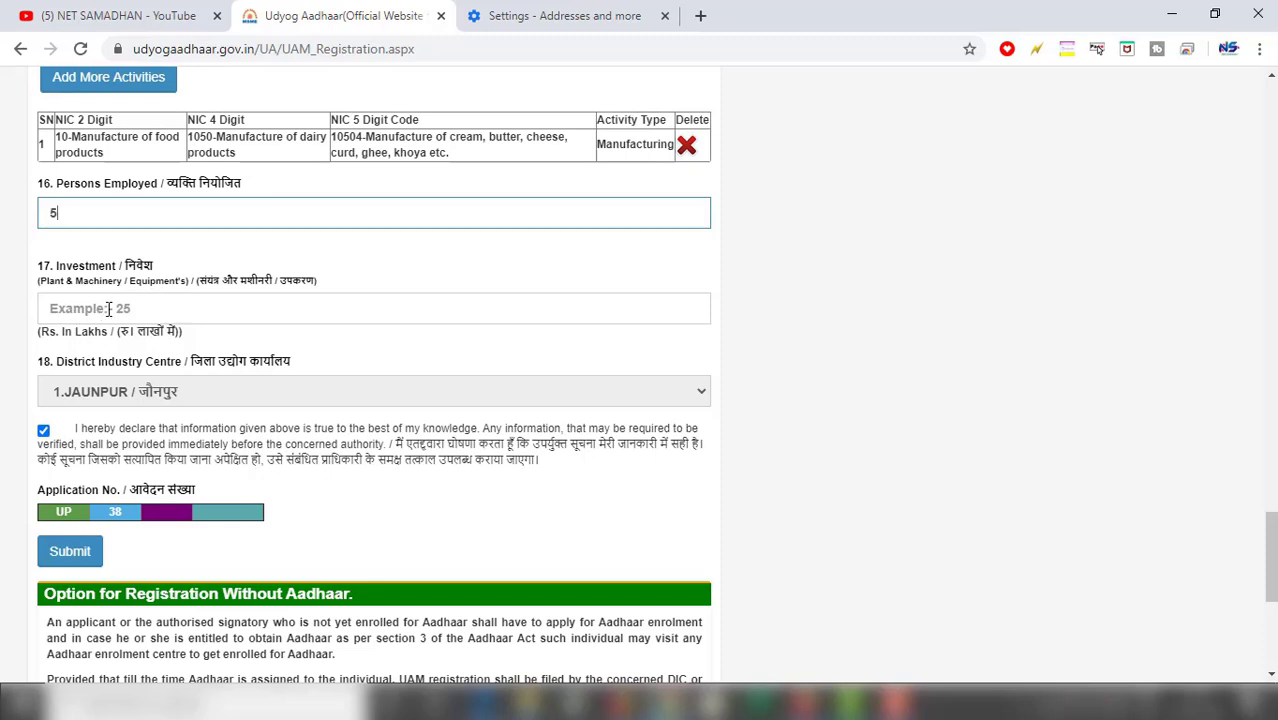
click(217, 303)
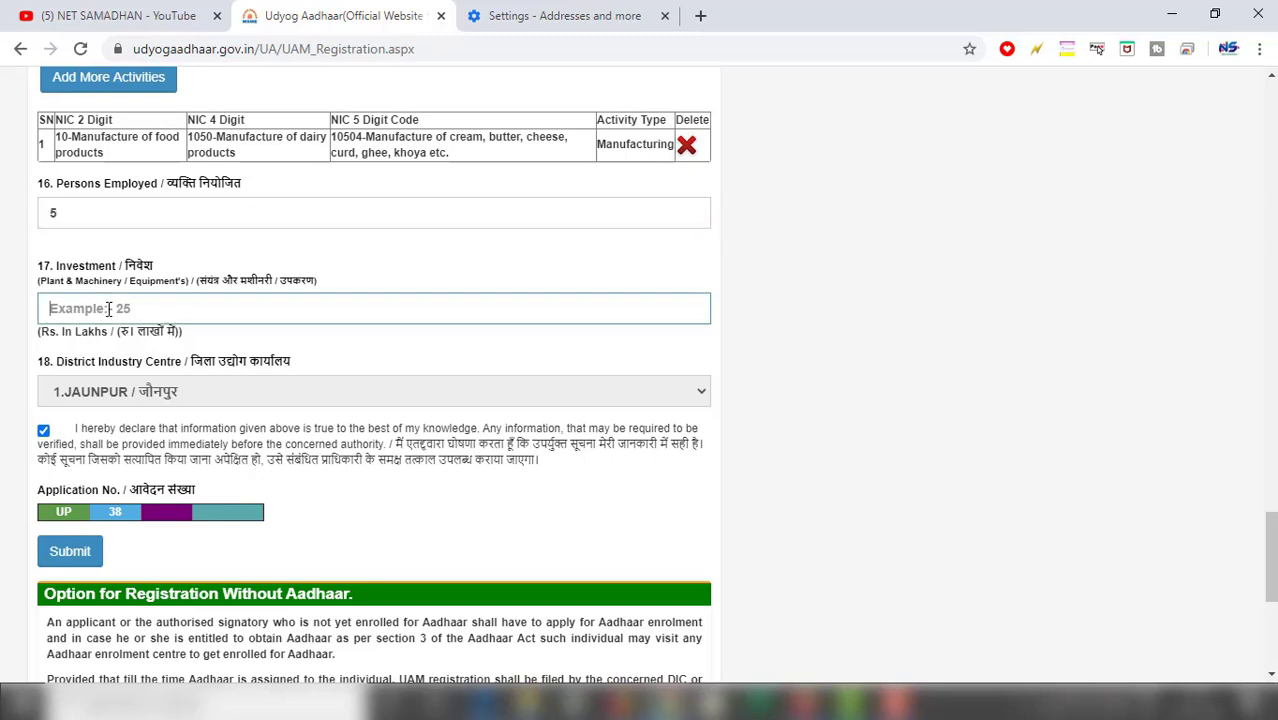
text(1)
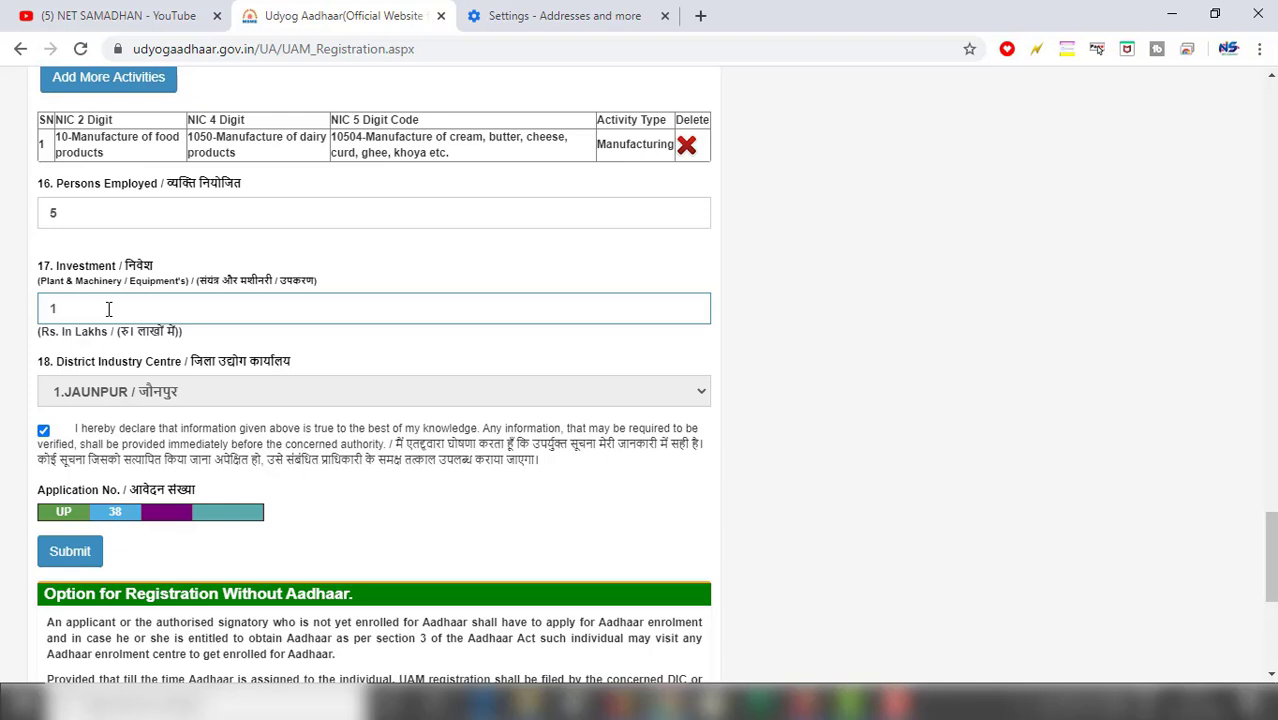
key(BackSpace)
text(2)
click(183, 368)
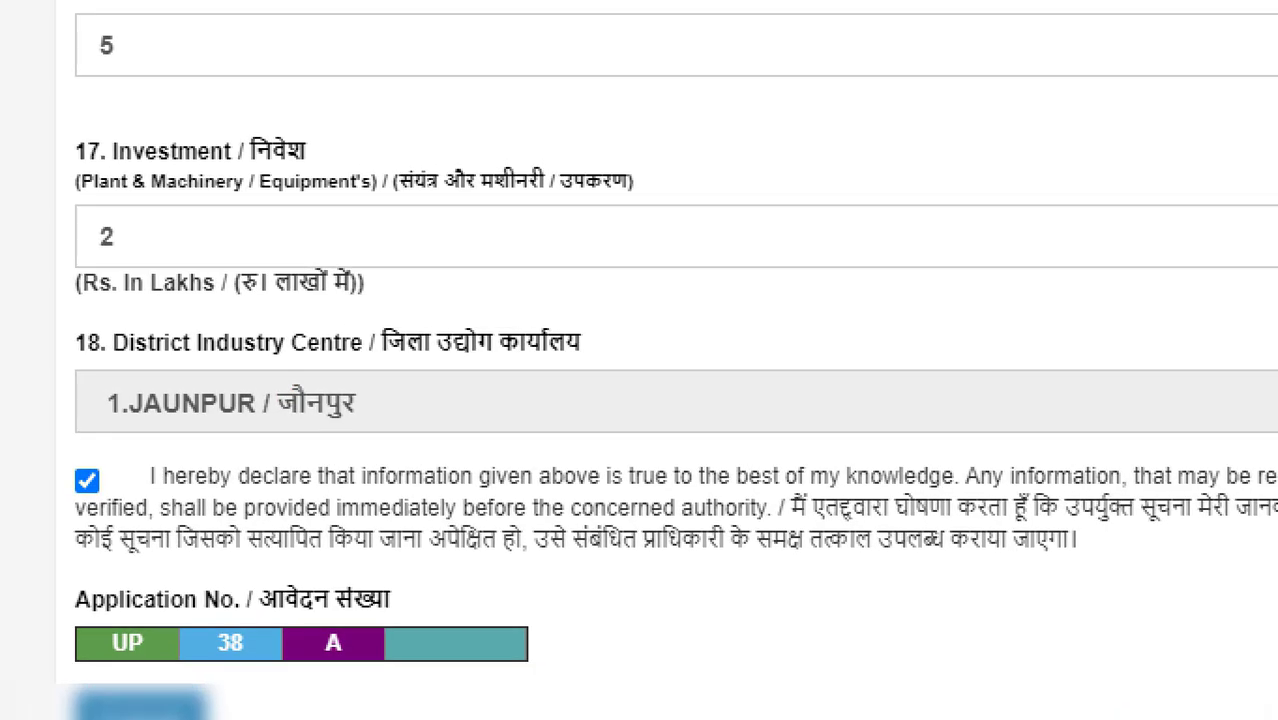
scroll(640, 360, down, 1)
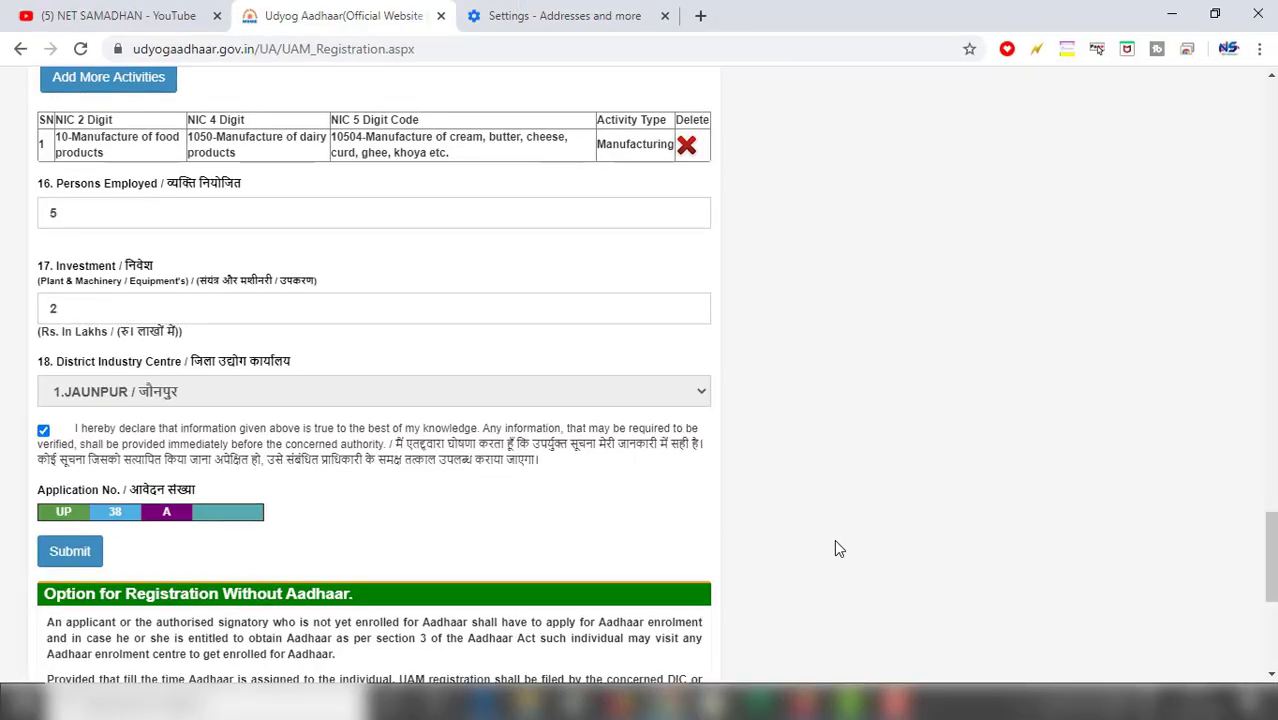
scroll(640, 380, down, 4)
scroll(640, 380, up, 1)
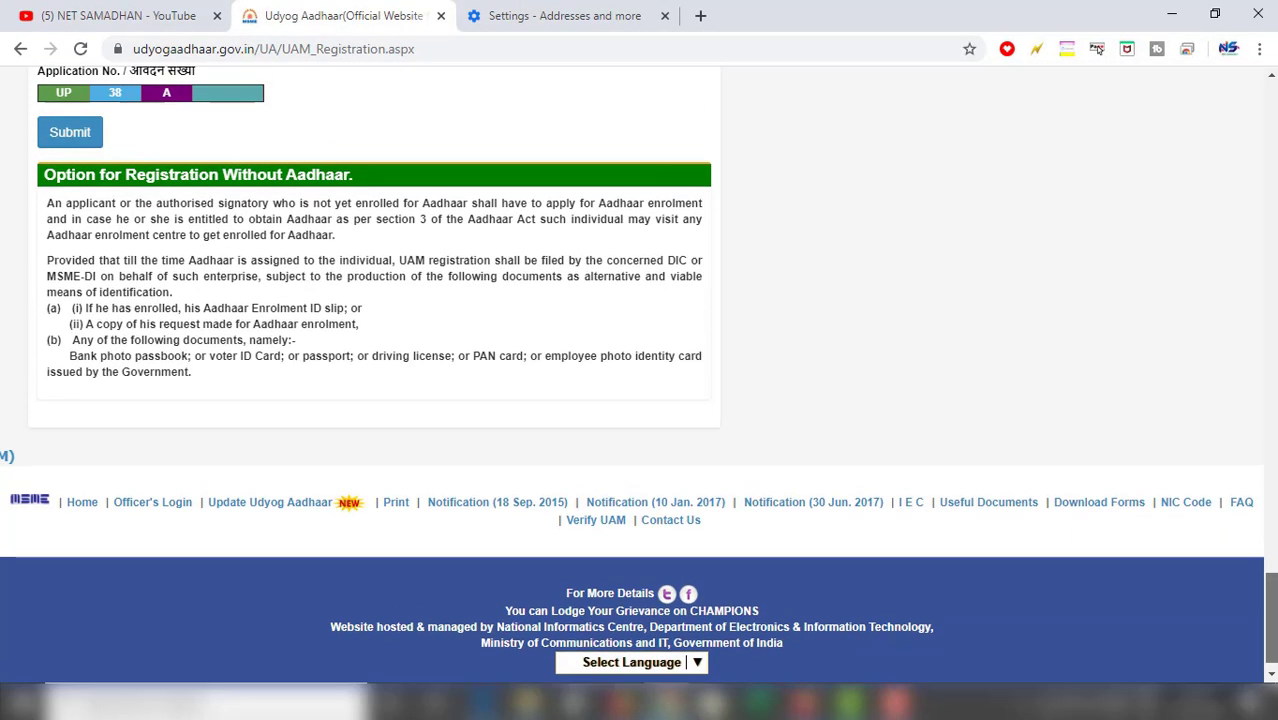
scroll(1107, 485, up, 1)
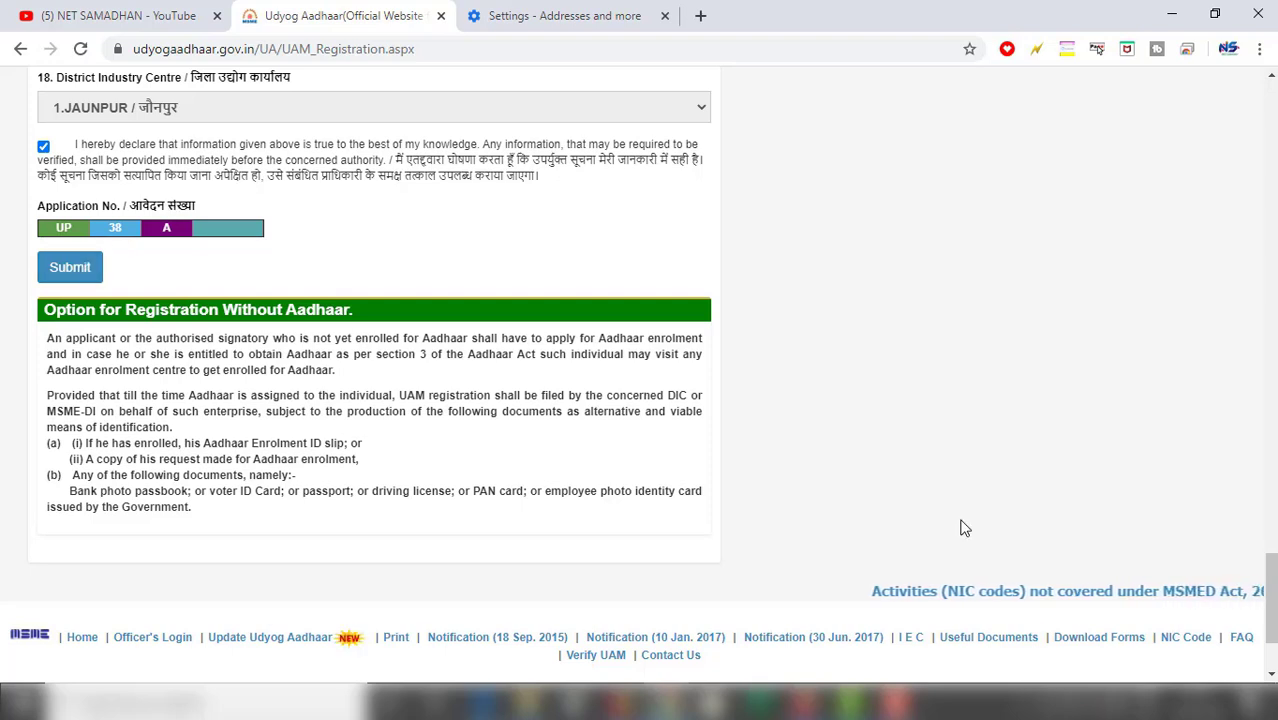
Submit the registration form and confirm the data is correct to reach OTP entry
click(74, 270)
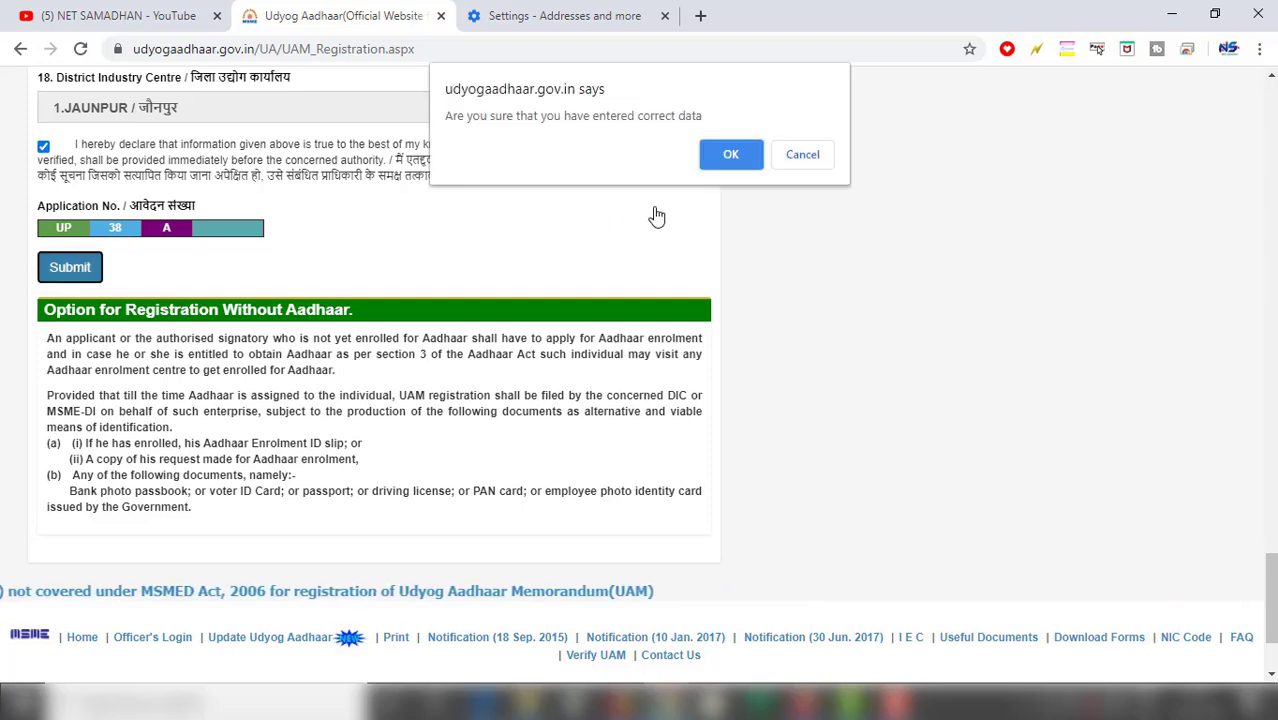
click(728, 156)
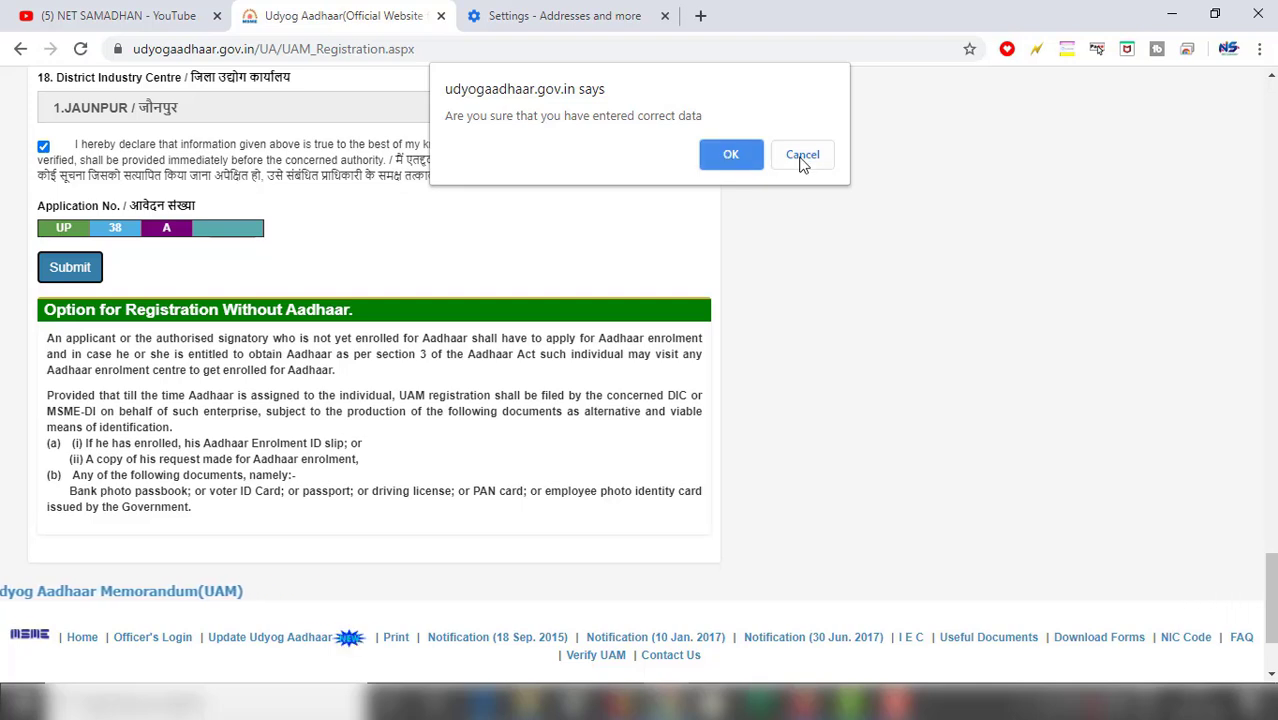
click(732, 156)
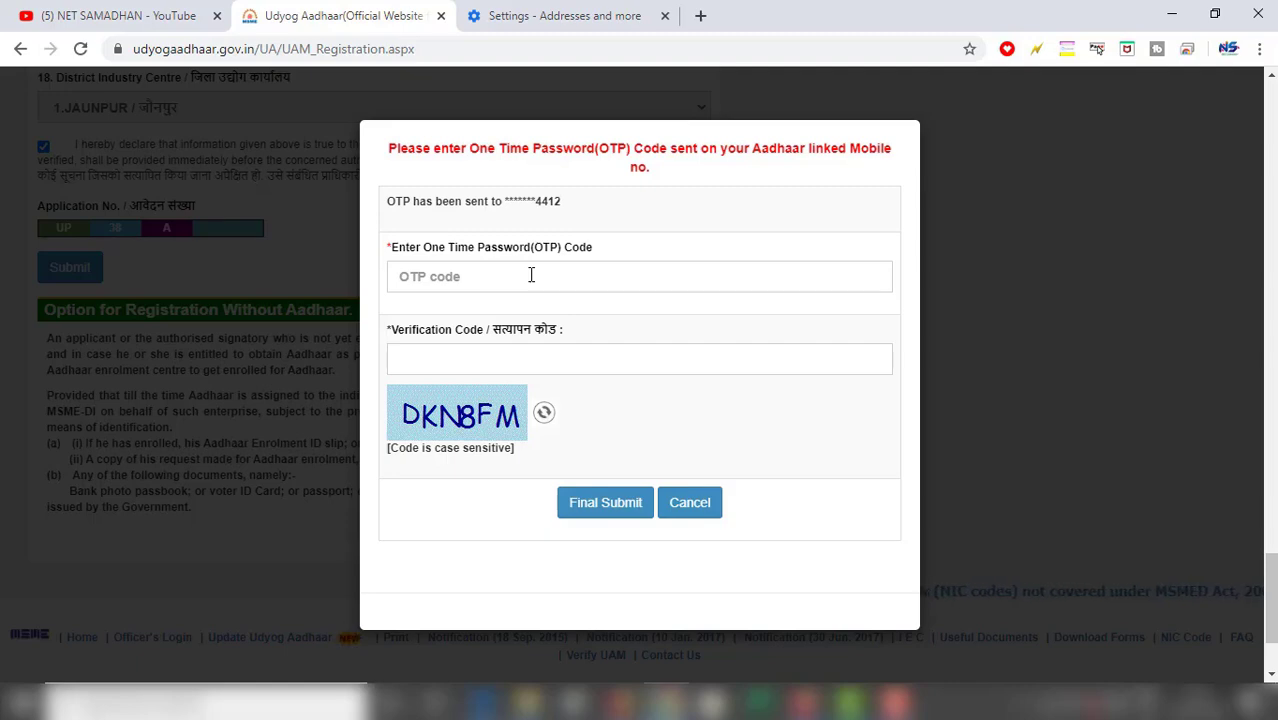
Enter the received OTP and the captcha verification code, then send the final submission
click(471, 279)
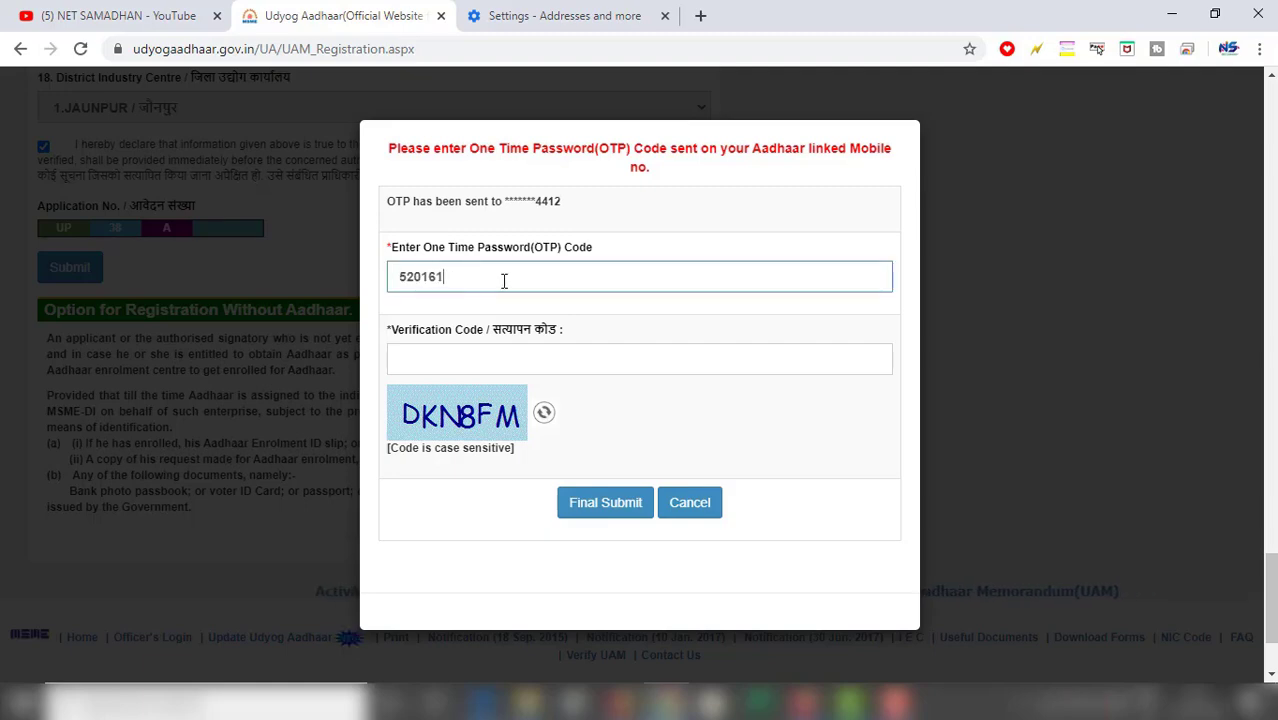
click(476, 352)
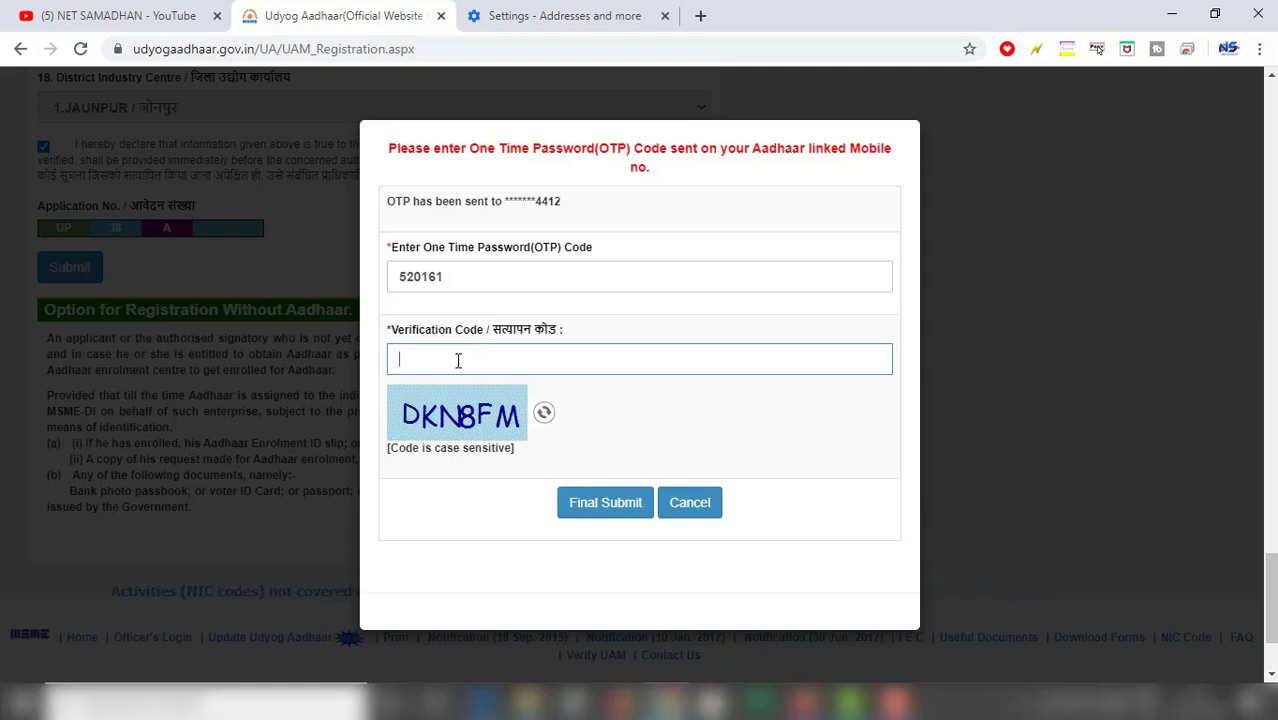
text(DKN)
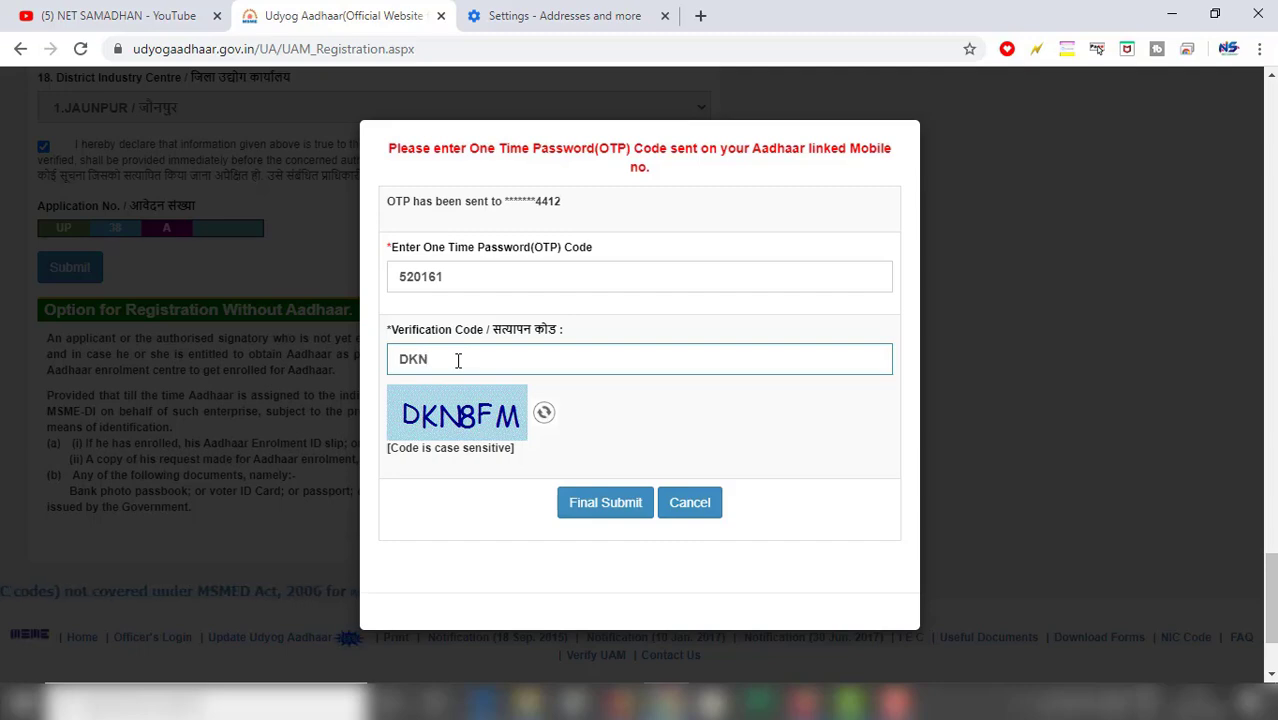
text(8FM)
click(590, 506)
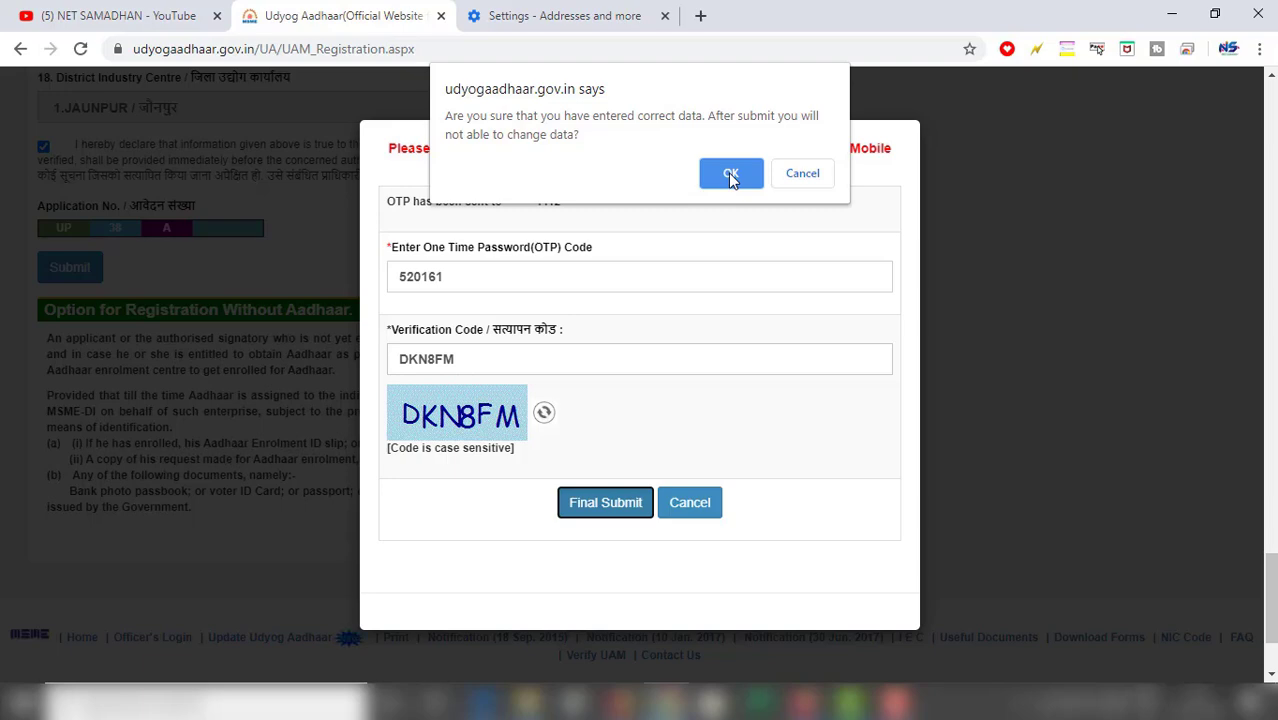
Confirm the final submission and acknowledge the success alert to show the printable memorandum
click(731, 175)
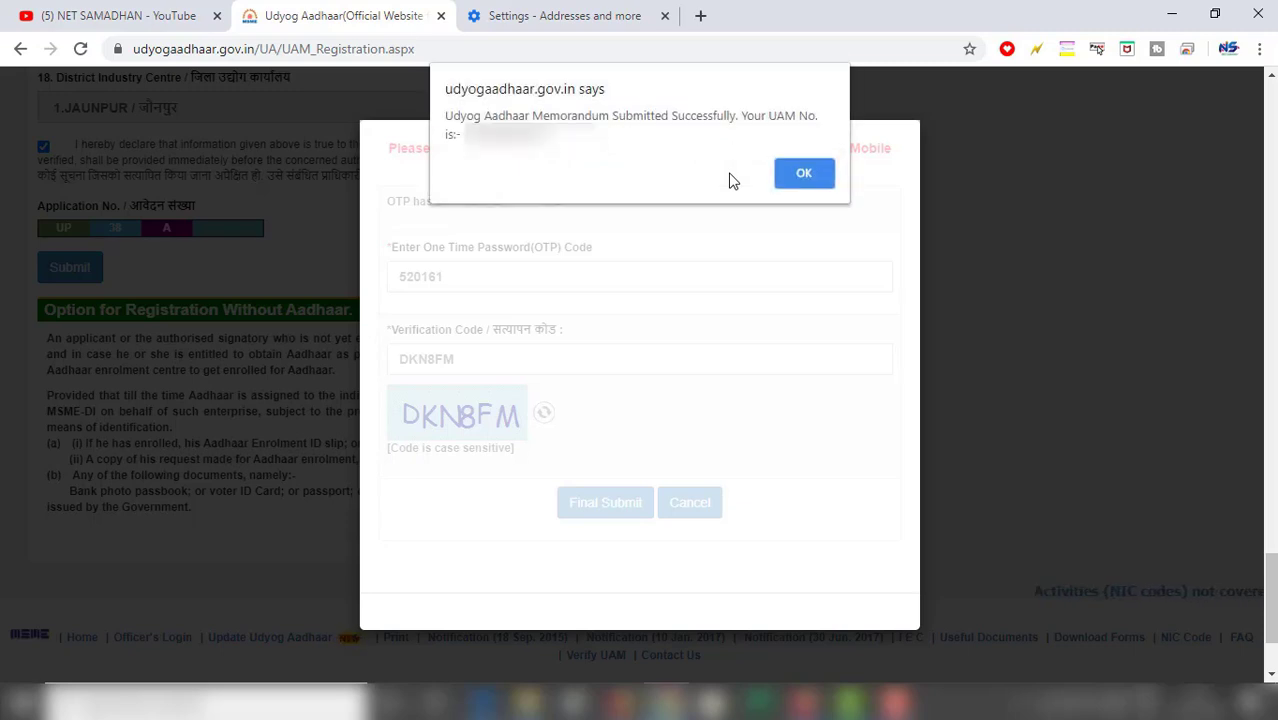
click(805, 178)
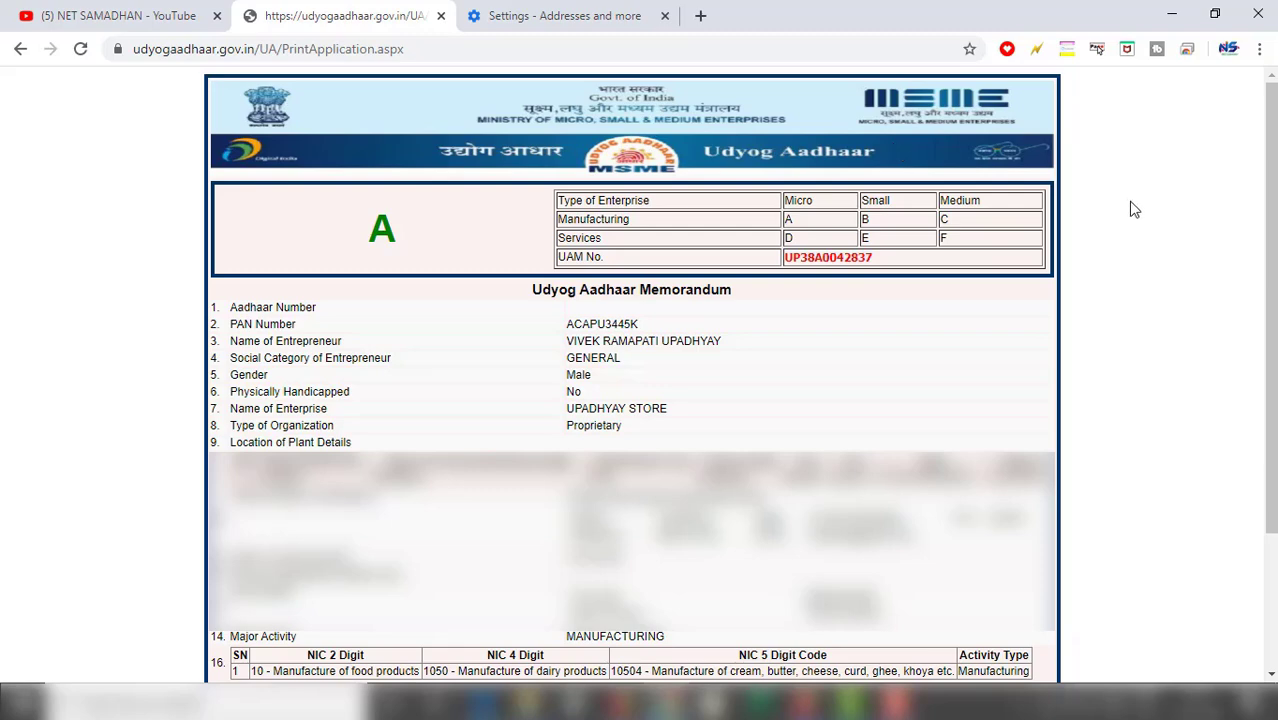
scroll(740, 636, down, 3)
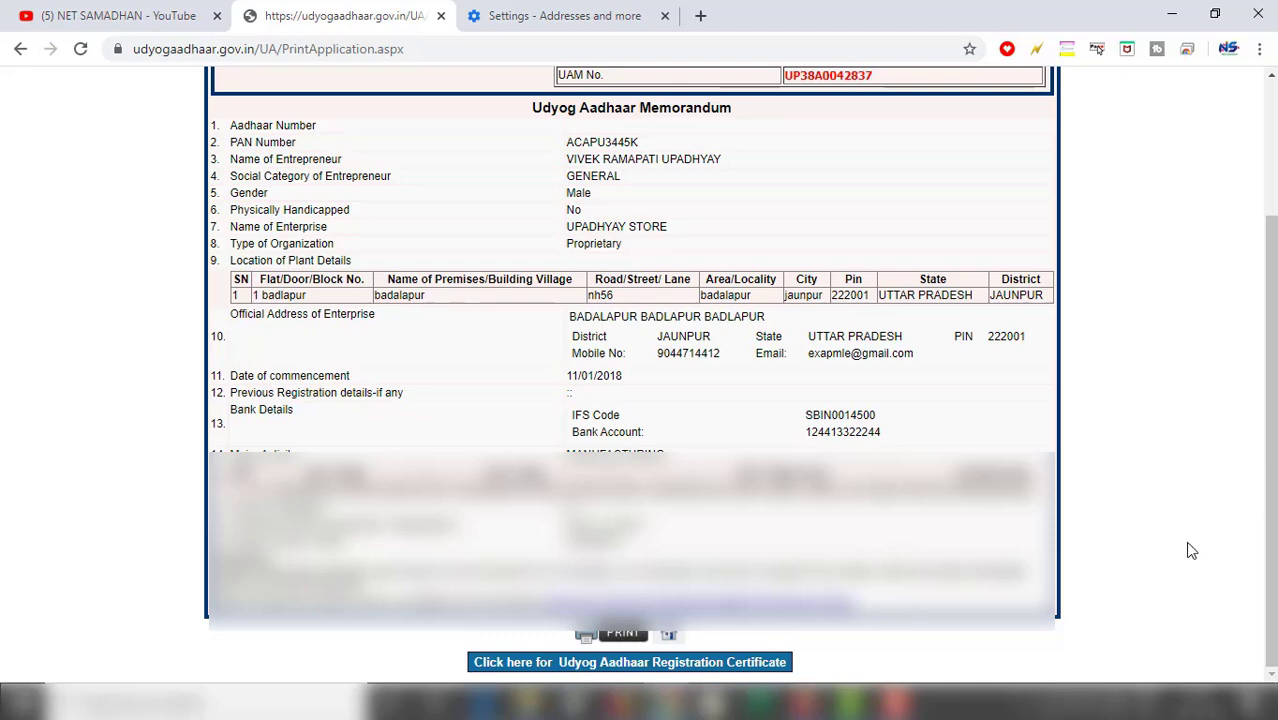
drag(1270, 440, 1270, 310)
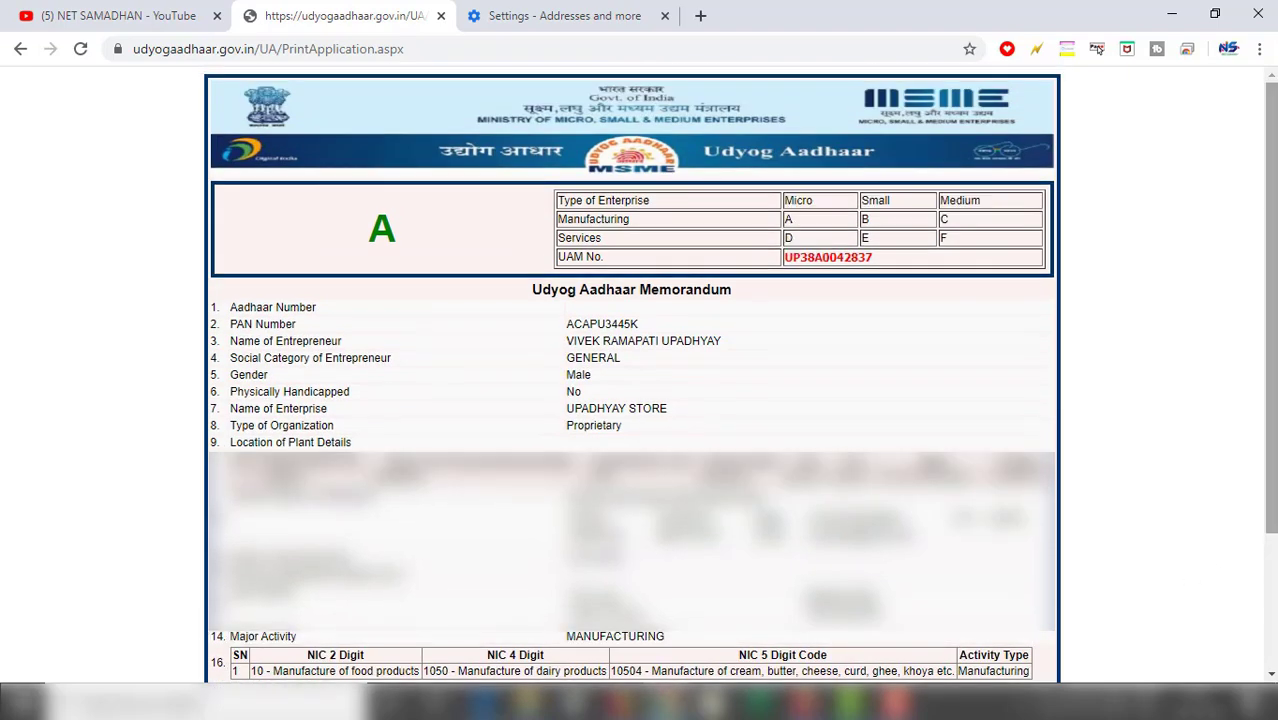